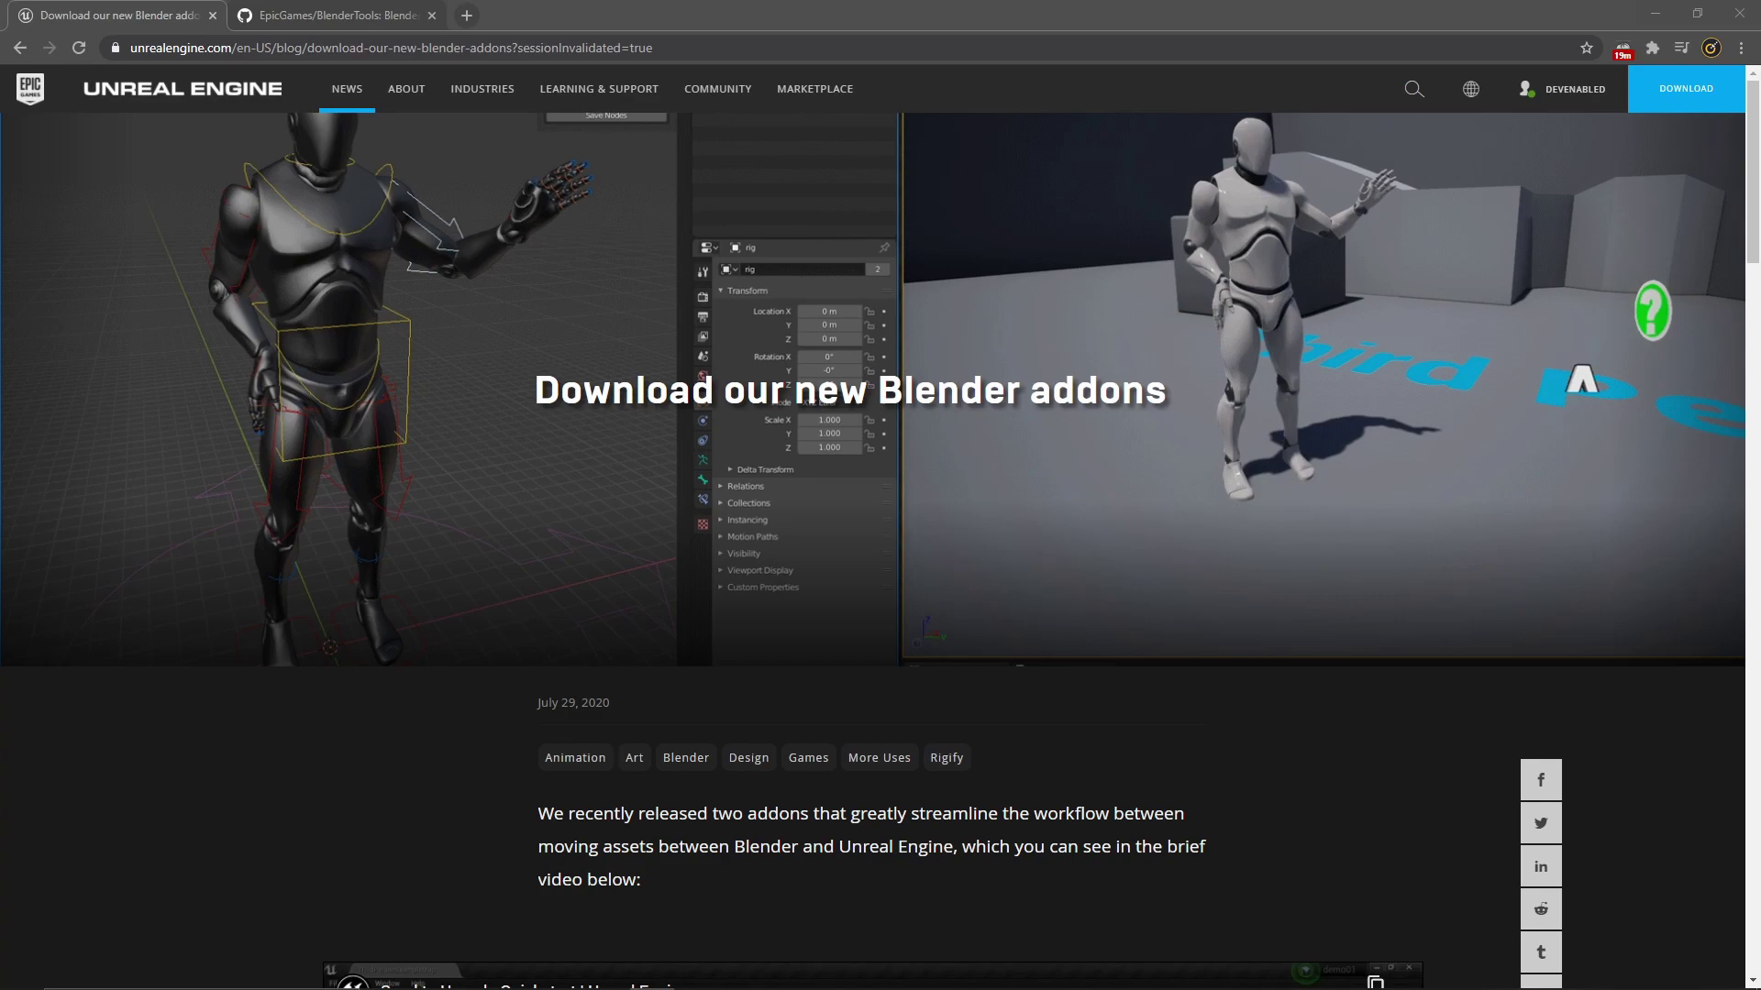
# Scroll the Blender addons blog post down to the download section requiring version 4.23 or newer.
pyautogui.scroll(-3, 996, 657)
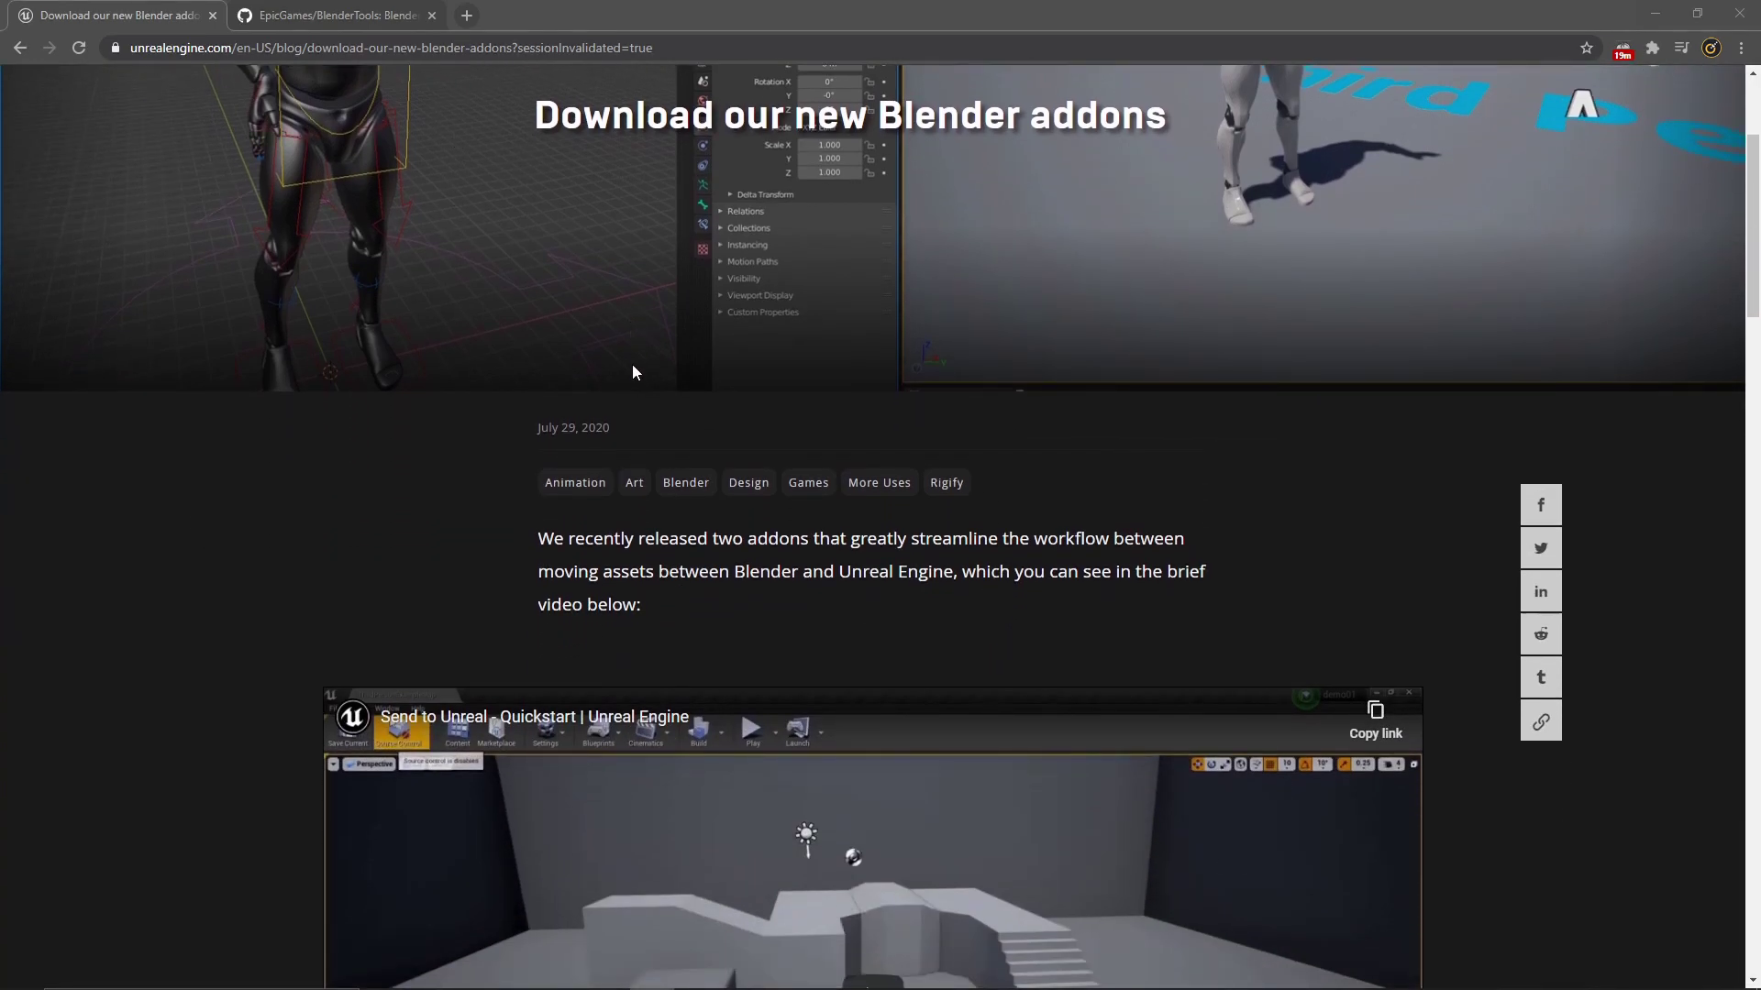
pyautogui.scroll(-3, 633, 371)
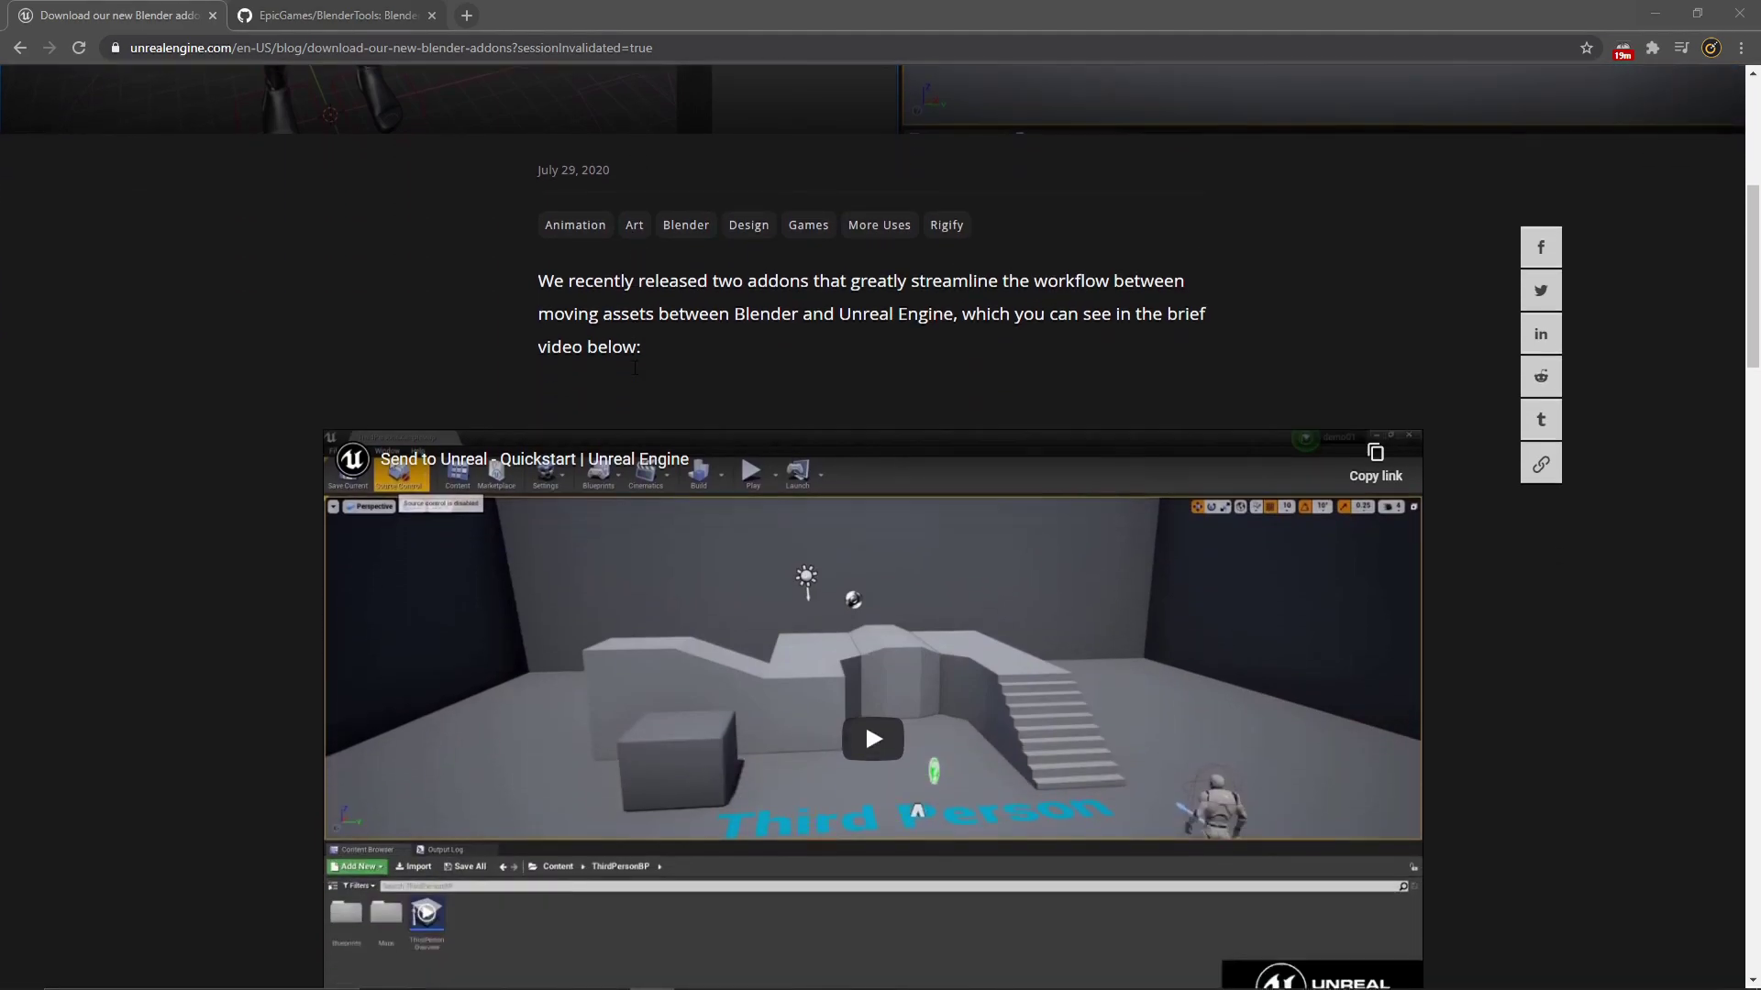
pyautogui.scroll(-5, 635, 367)
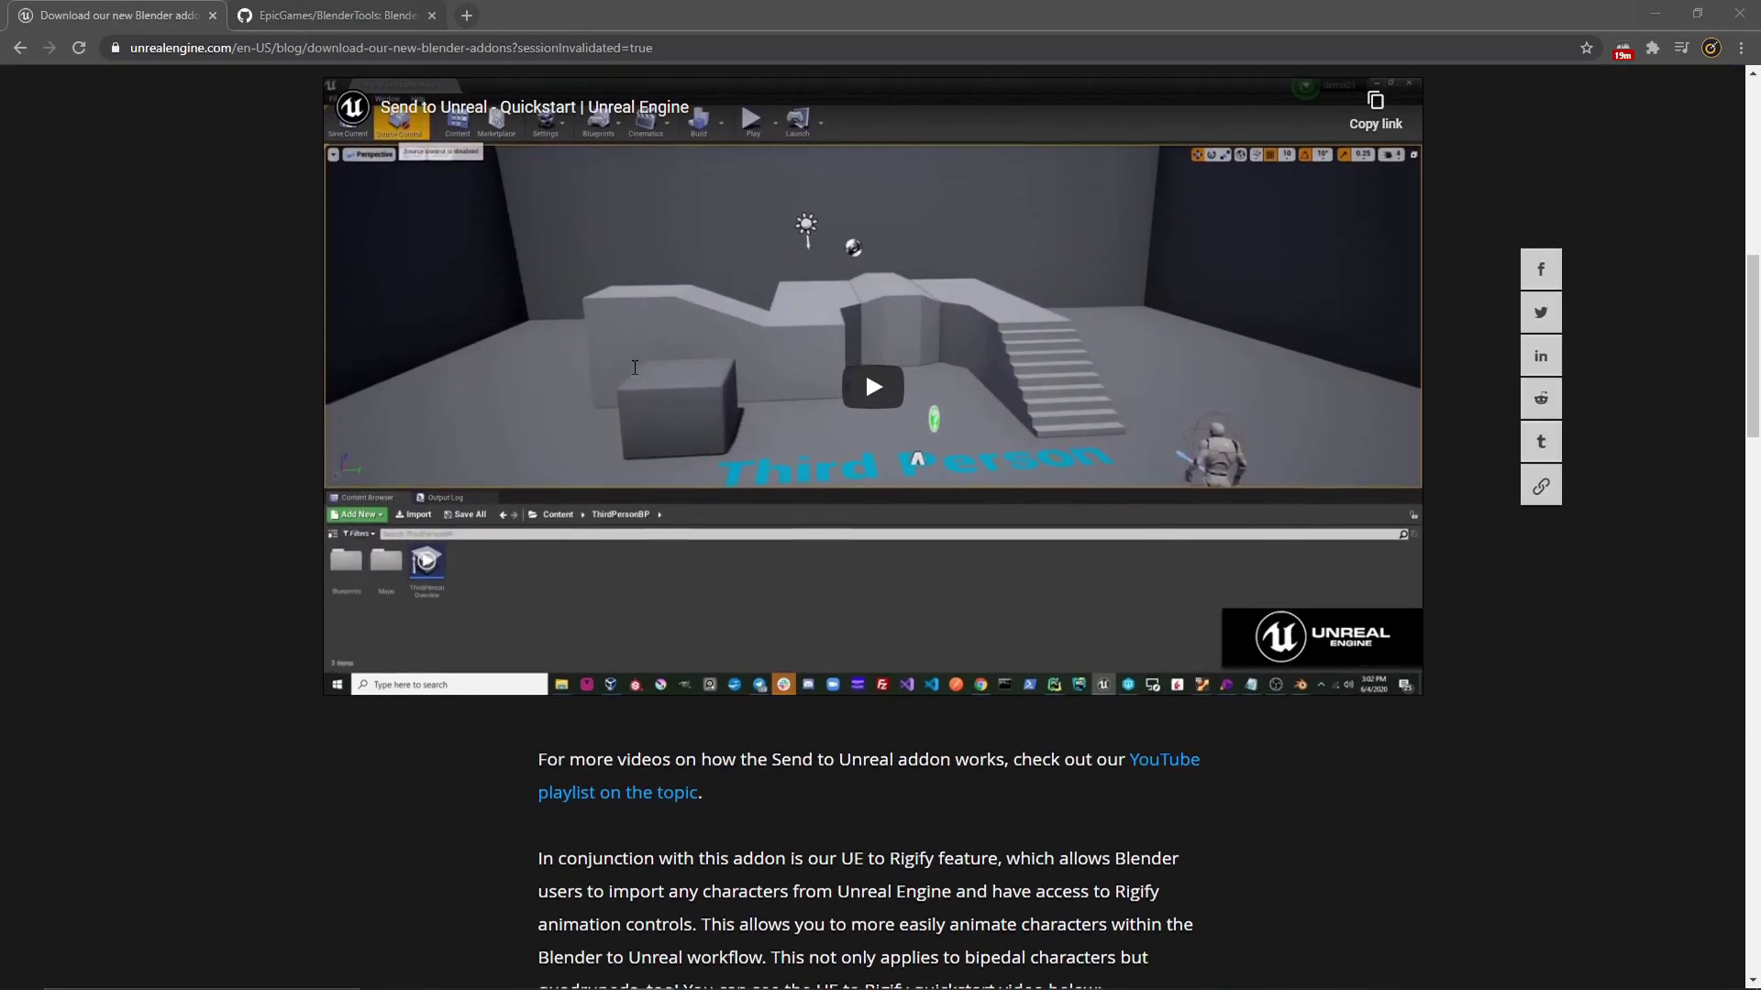
pyautogui.scroll(-10, 635, 367)
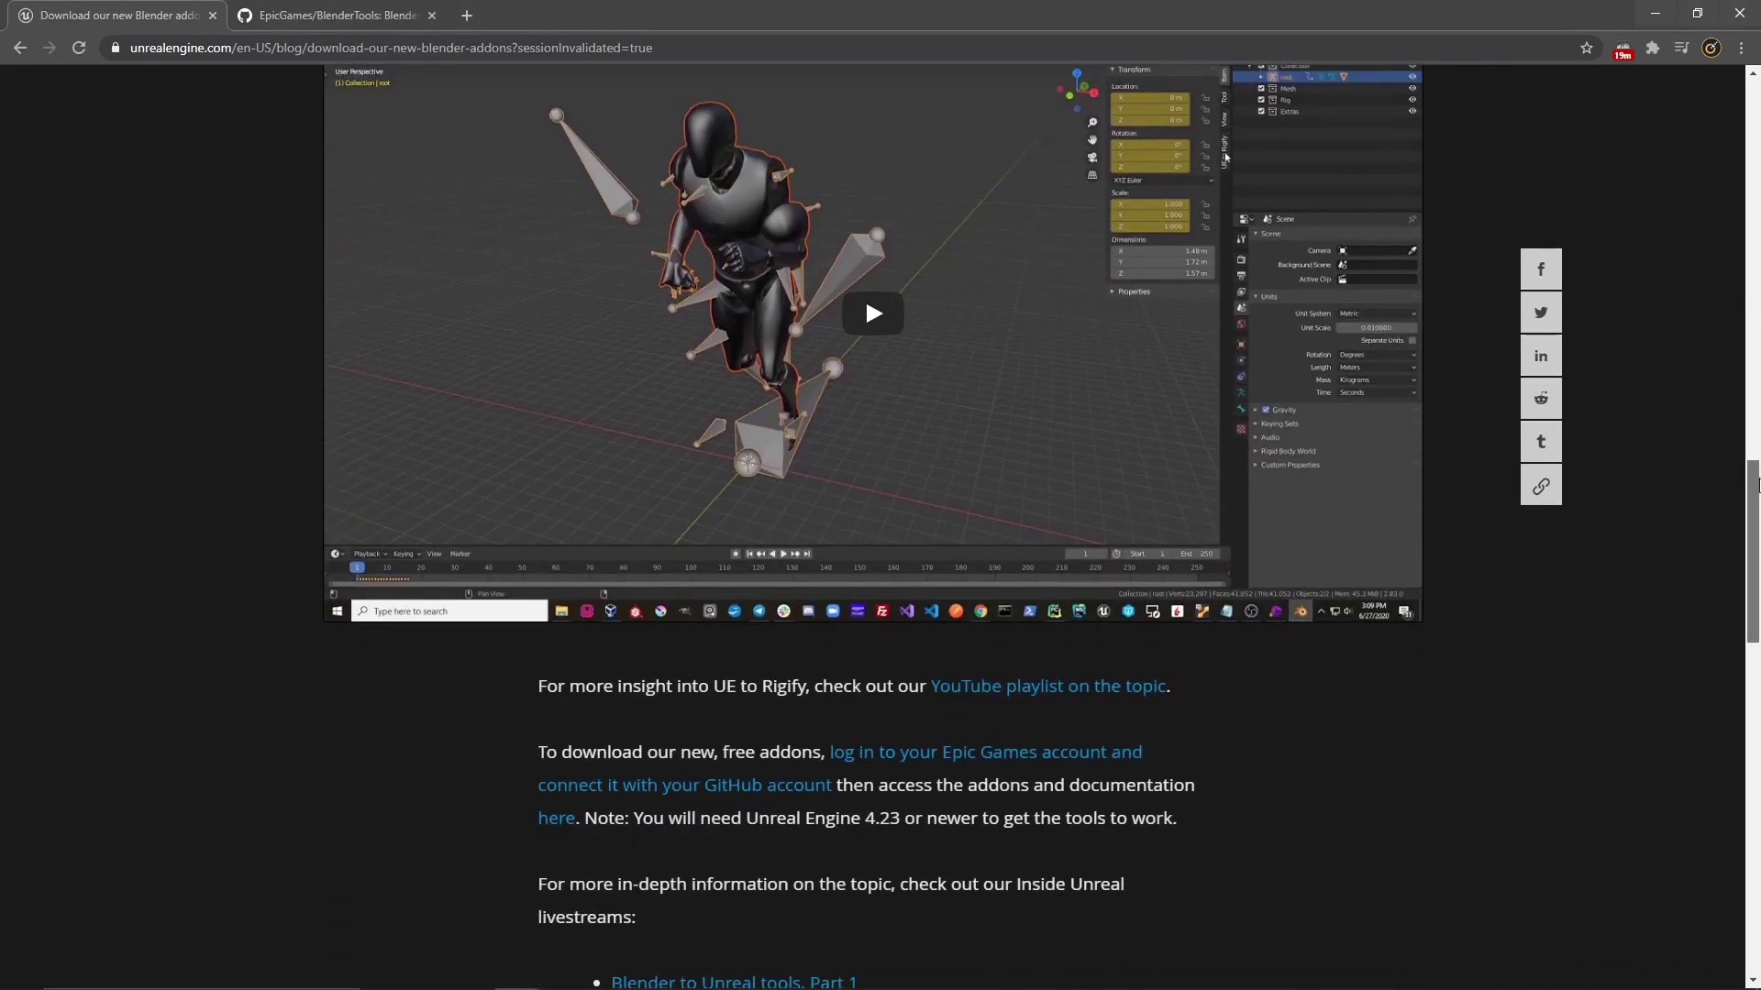
pyautogui.scroll(-3, 635, 367)
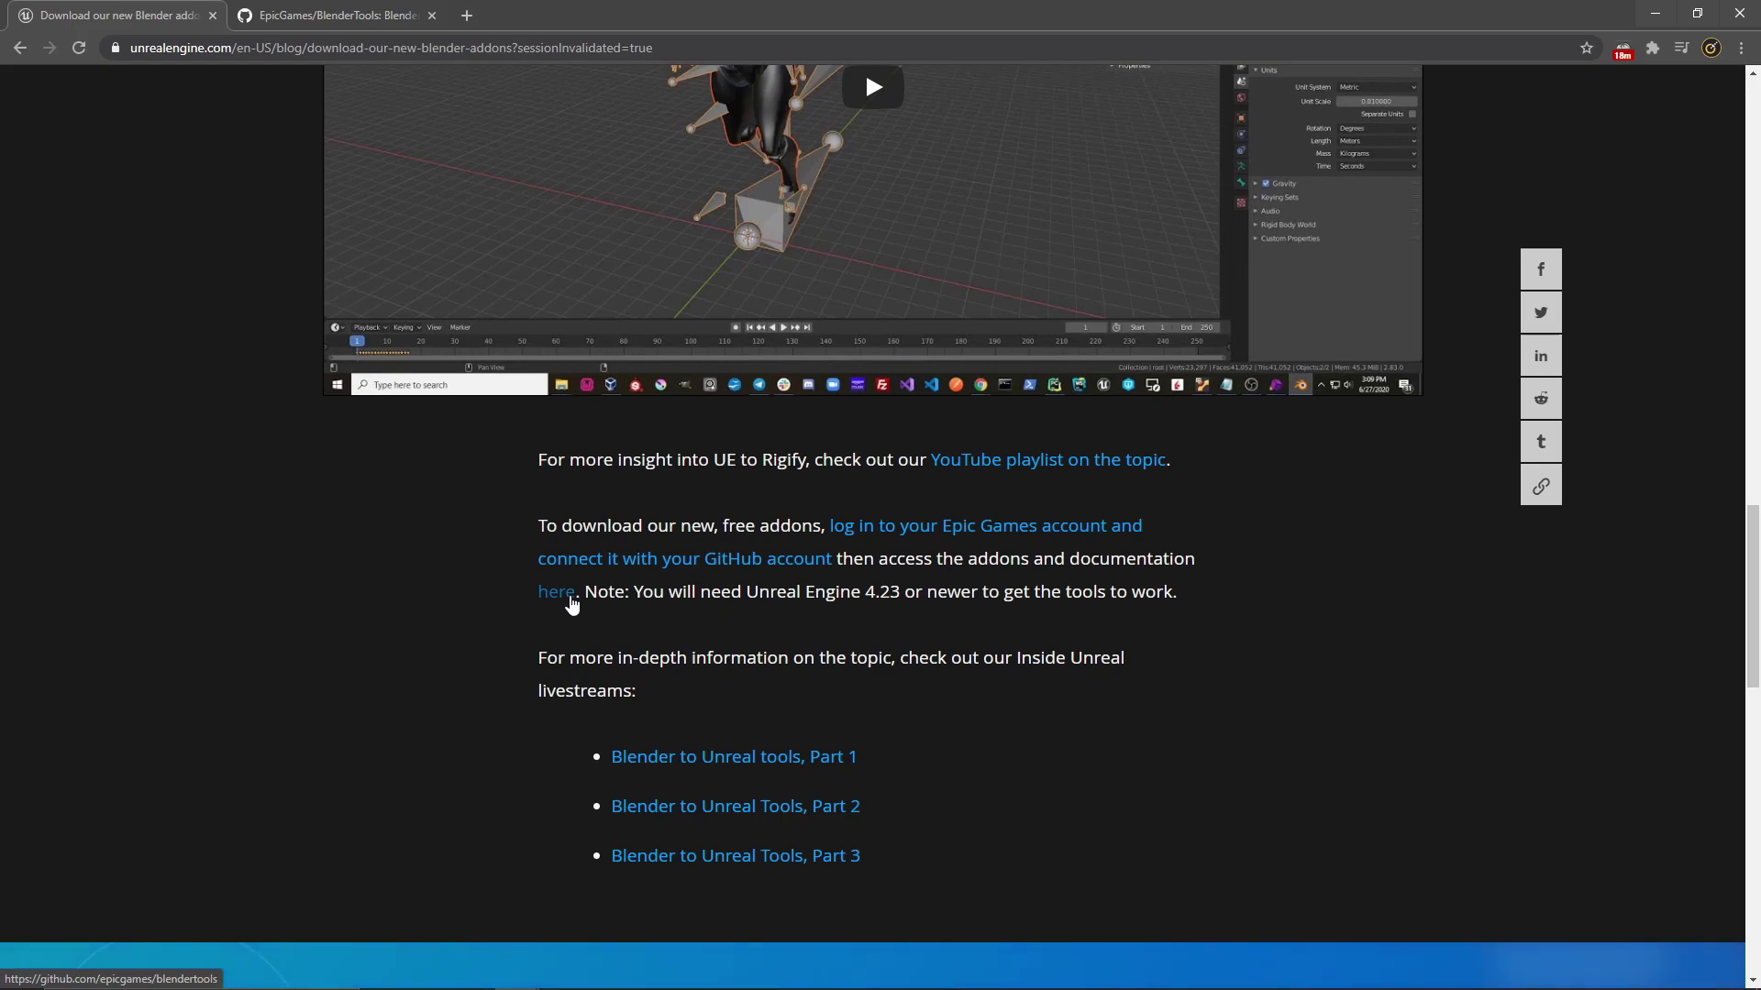
# Go from the EpicGames/BlenderTools repository to send2ue_1.4.2.zip in the Send to Unreal releases folder.
pyautogui.click(408, 11)
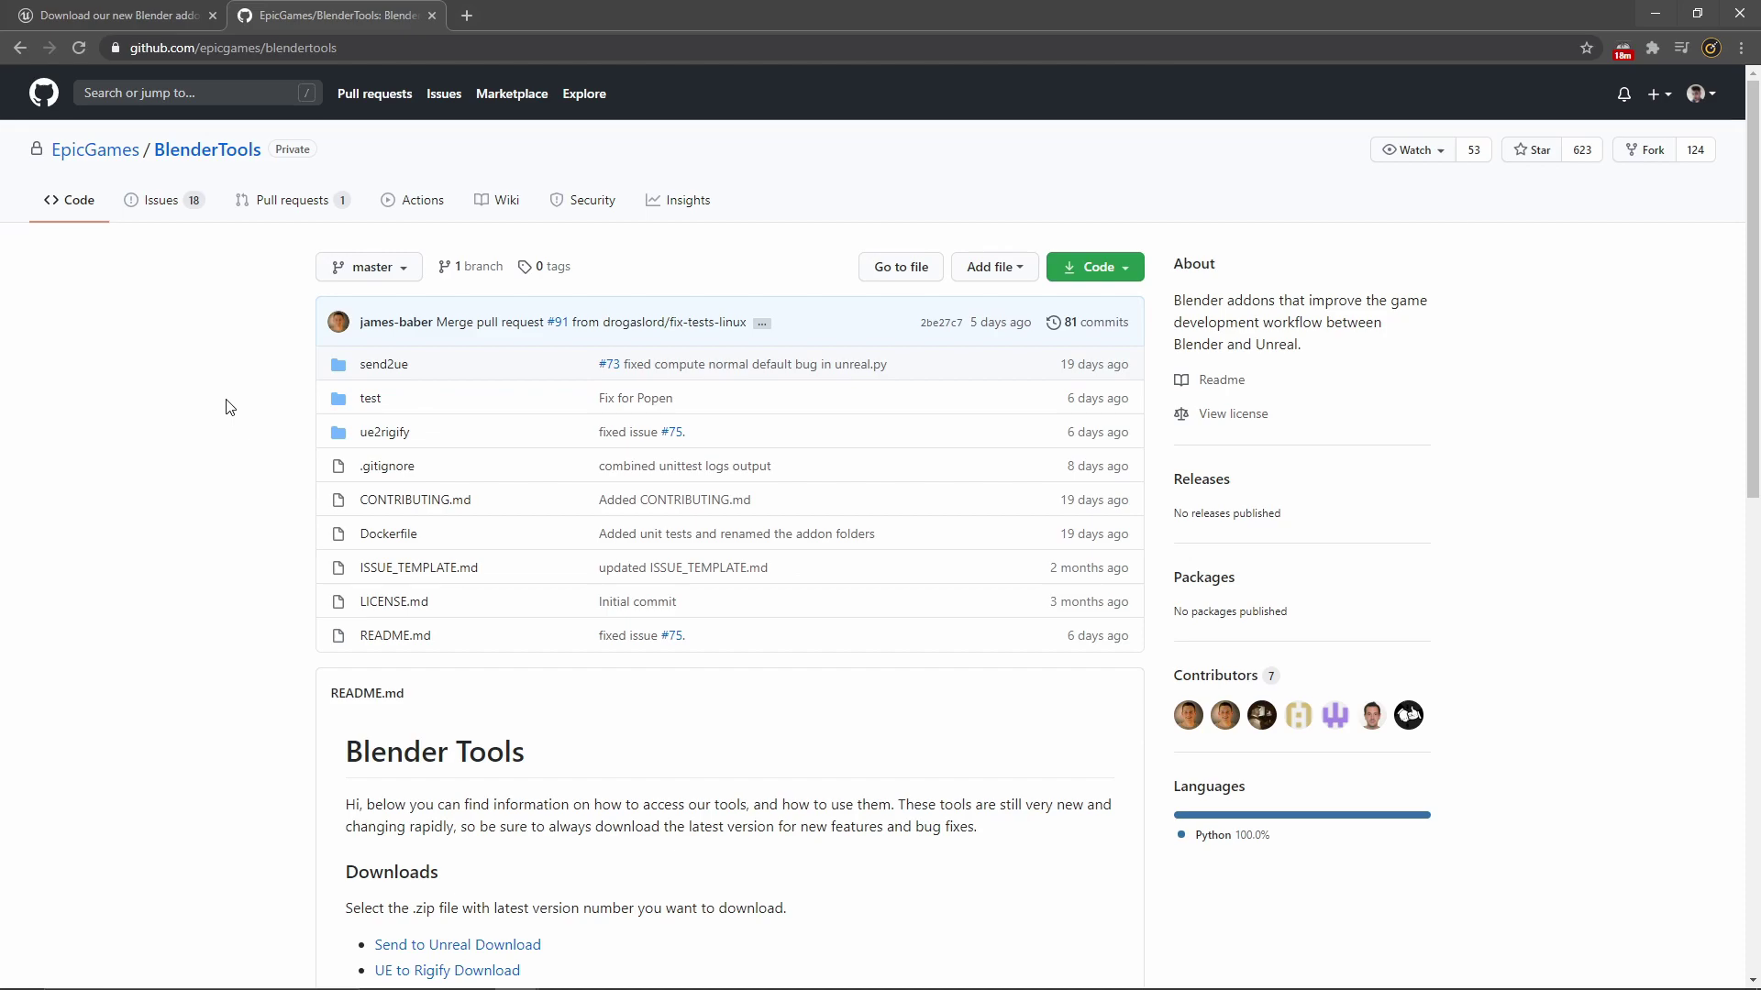
pyautogui.scroll(-2, 277, 423)
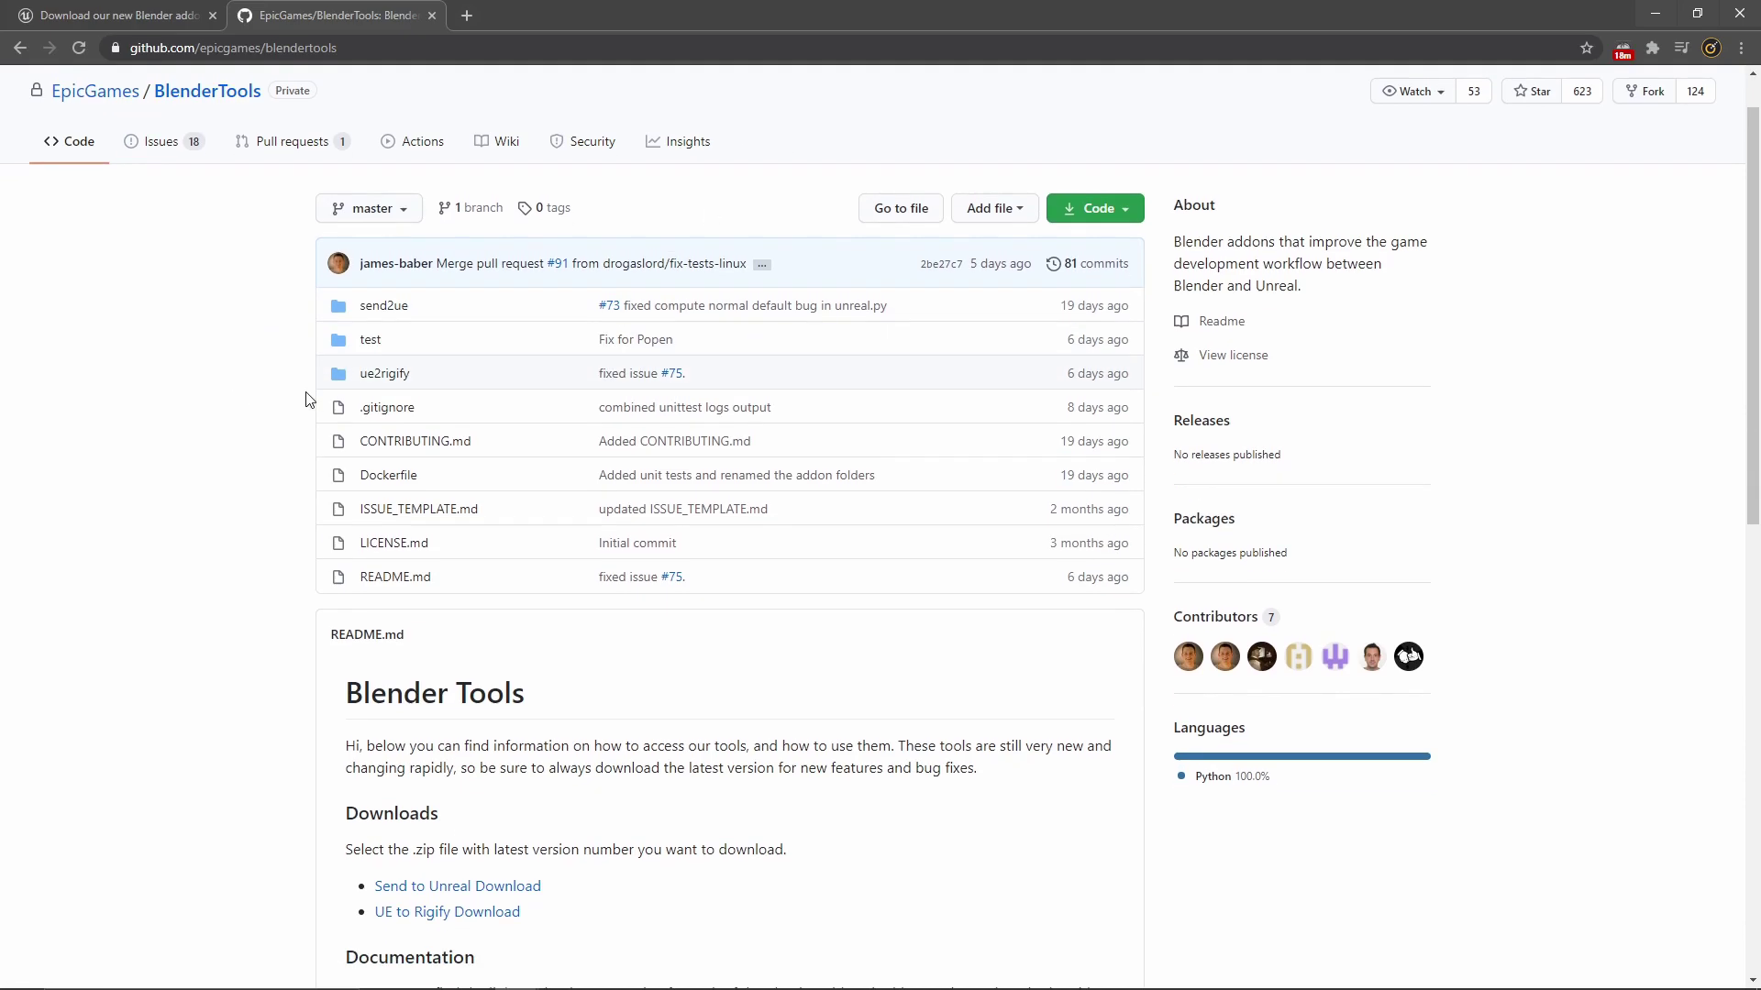
pyautogui.scroll(-2, 275, 423)
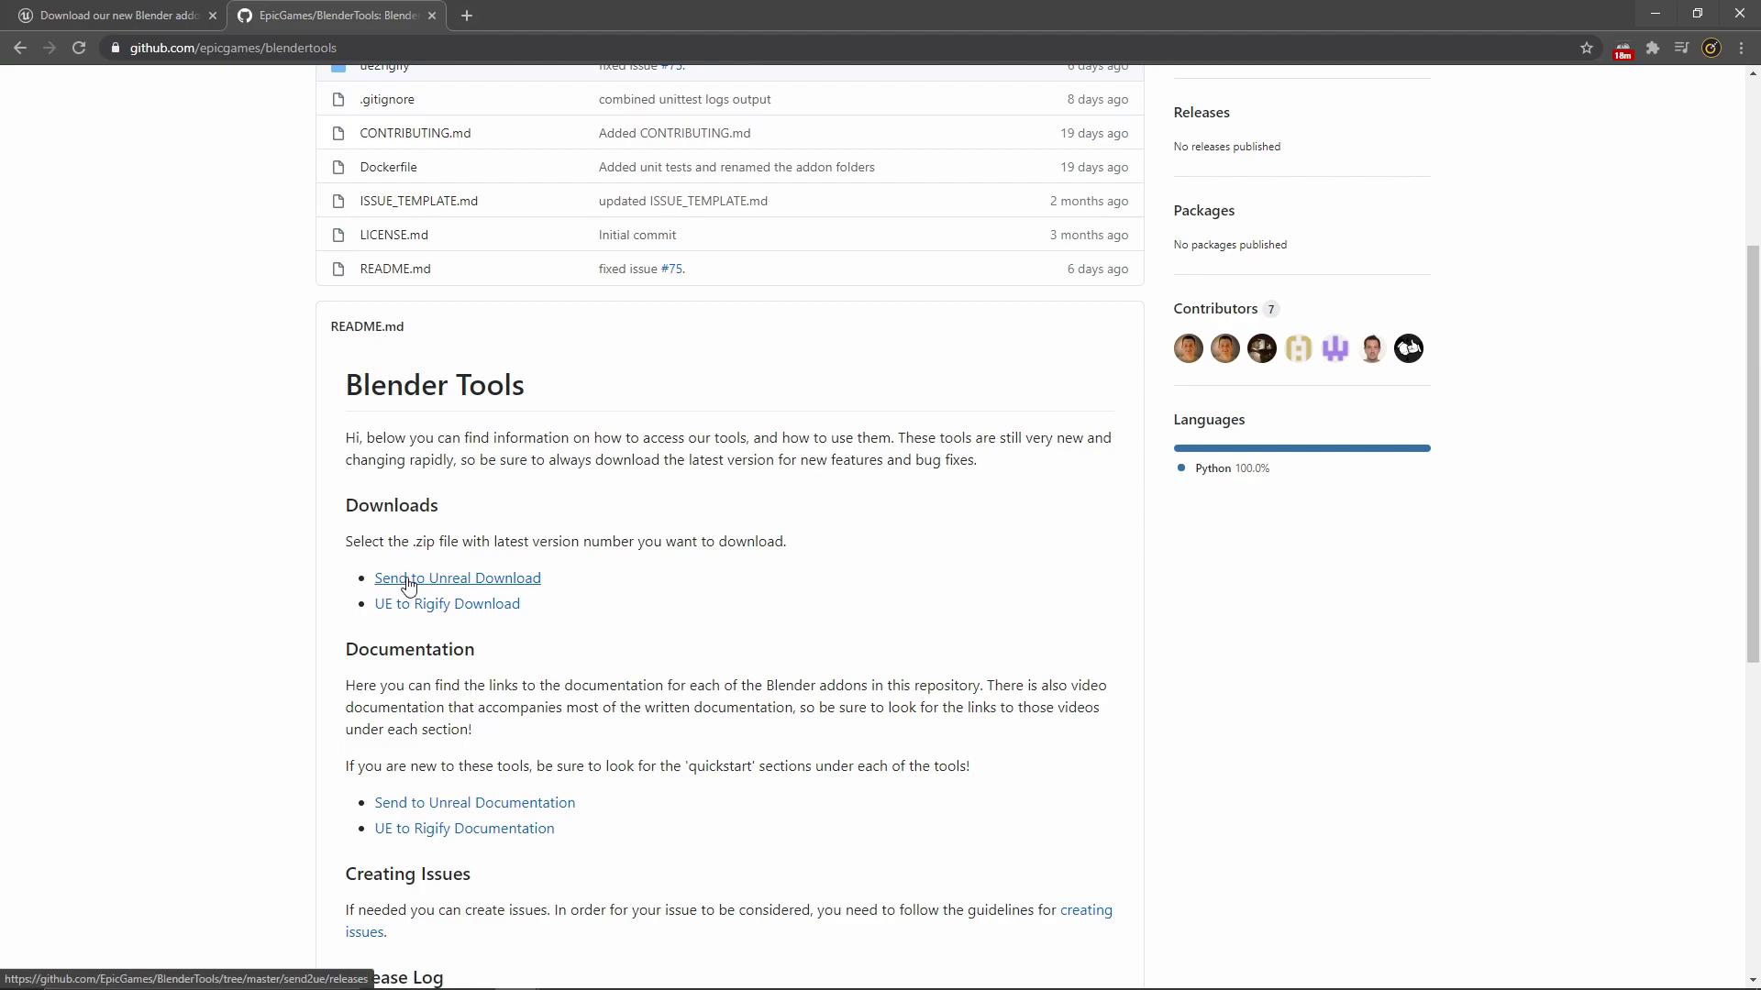
pyautogui.click(440, 585)
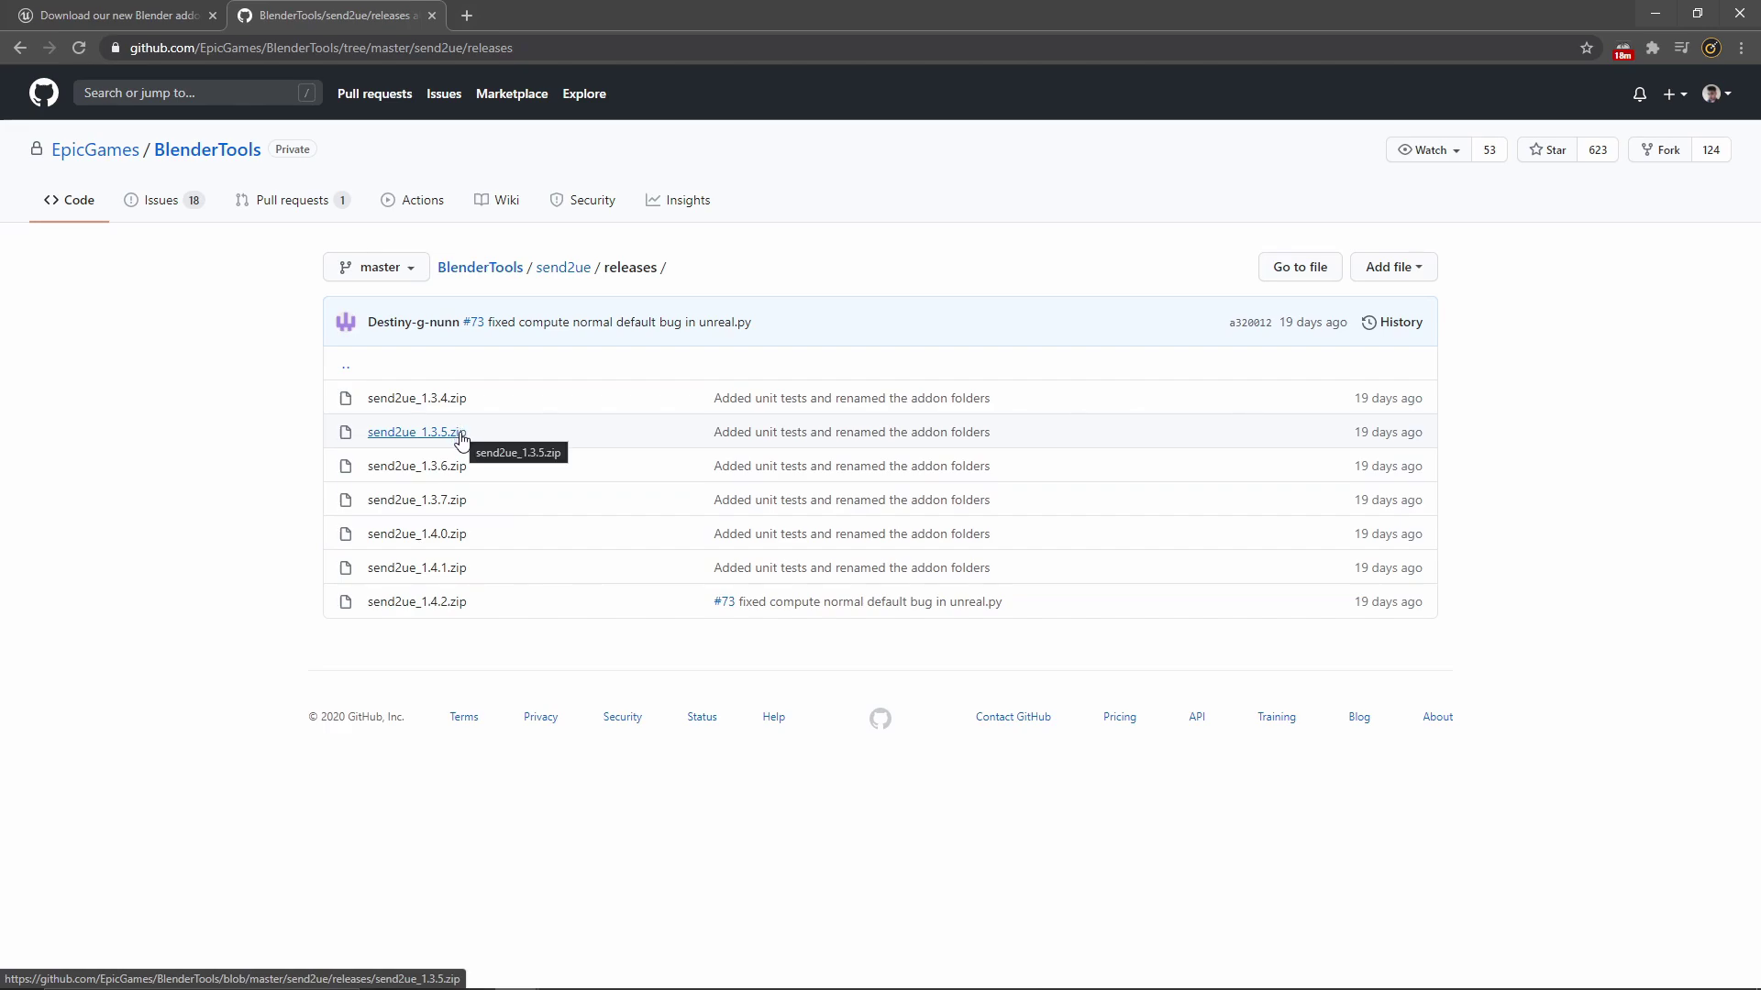
pyautogui.click(462, 612)
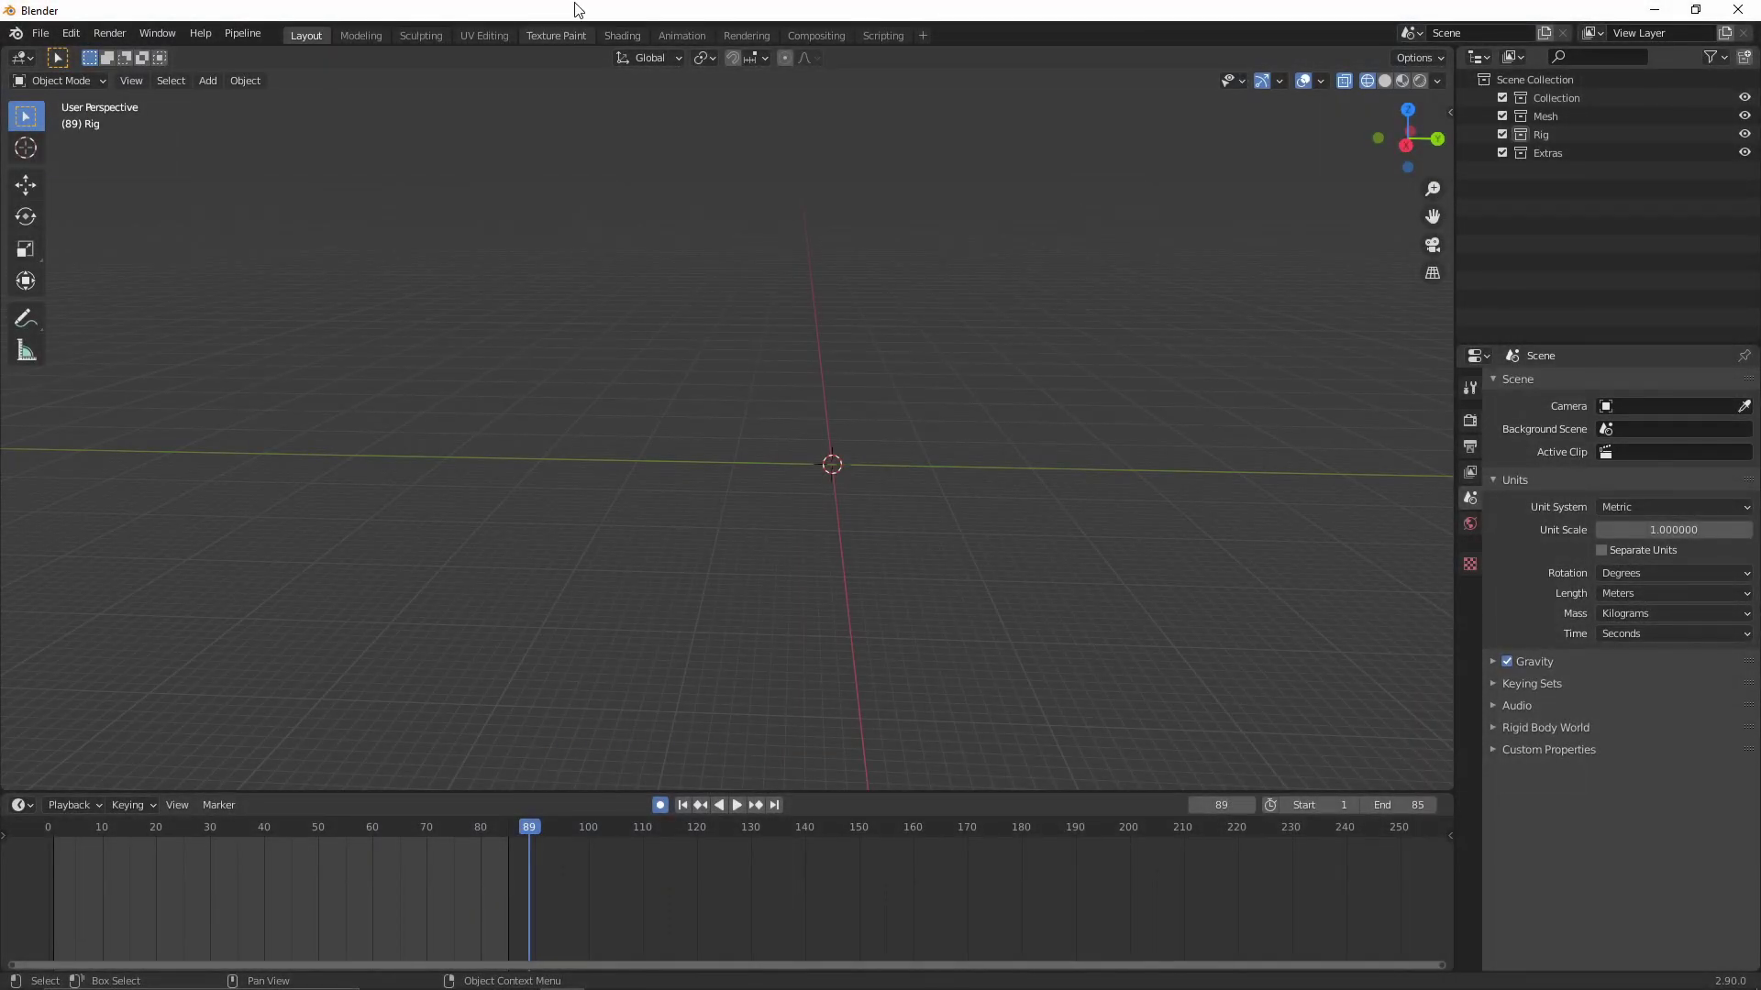
# Install send2ue_1.4.2.zip from Edit > Preferences > Add-ons.
pyautogui.click(79, 38)
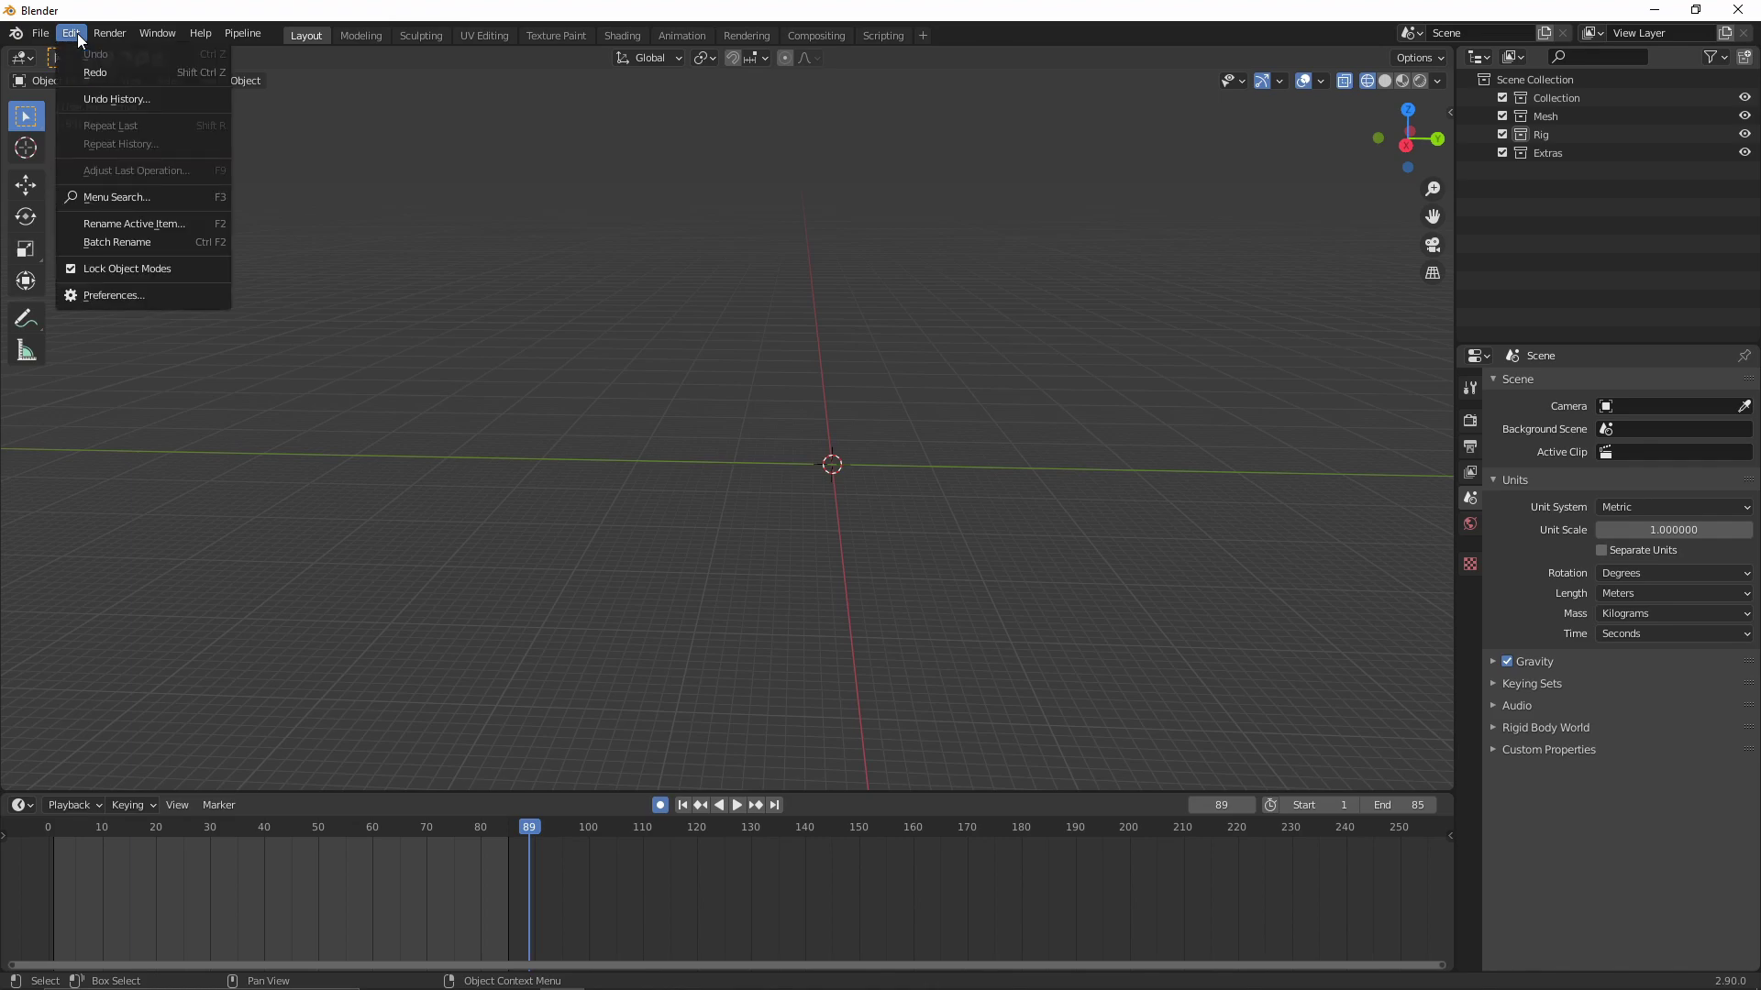
pyautogui.click(119, 295)
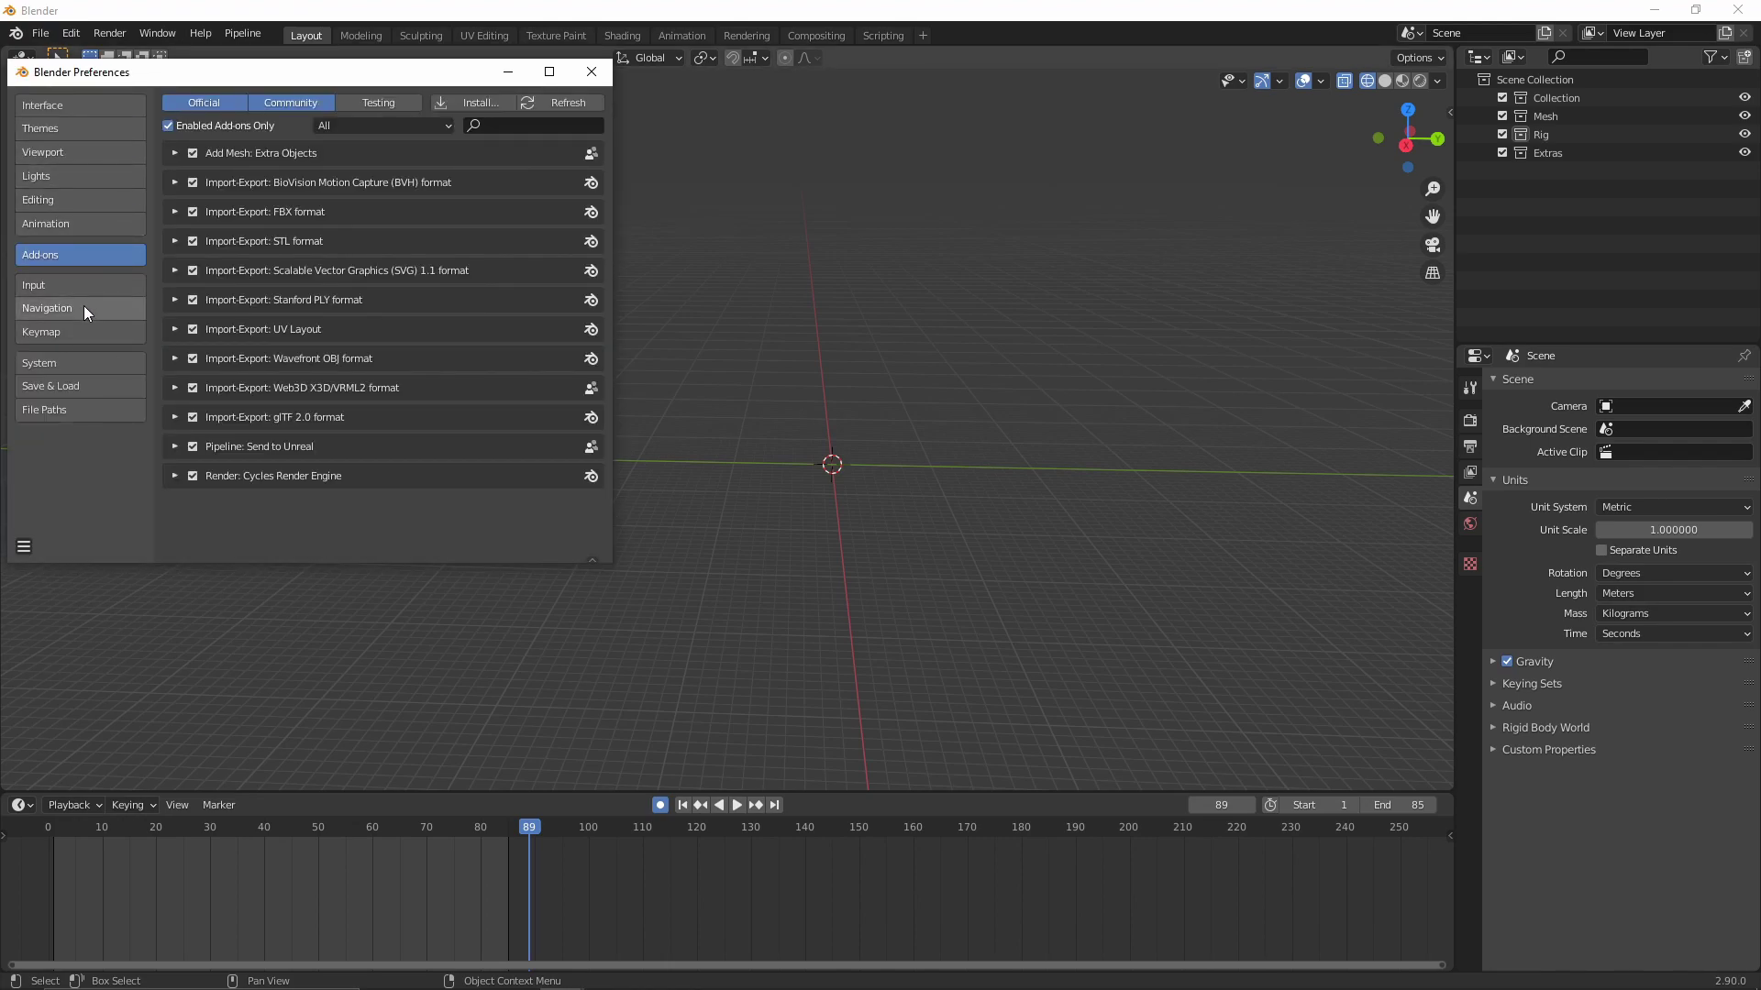
pyautogui.click(465, 101)
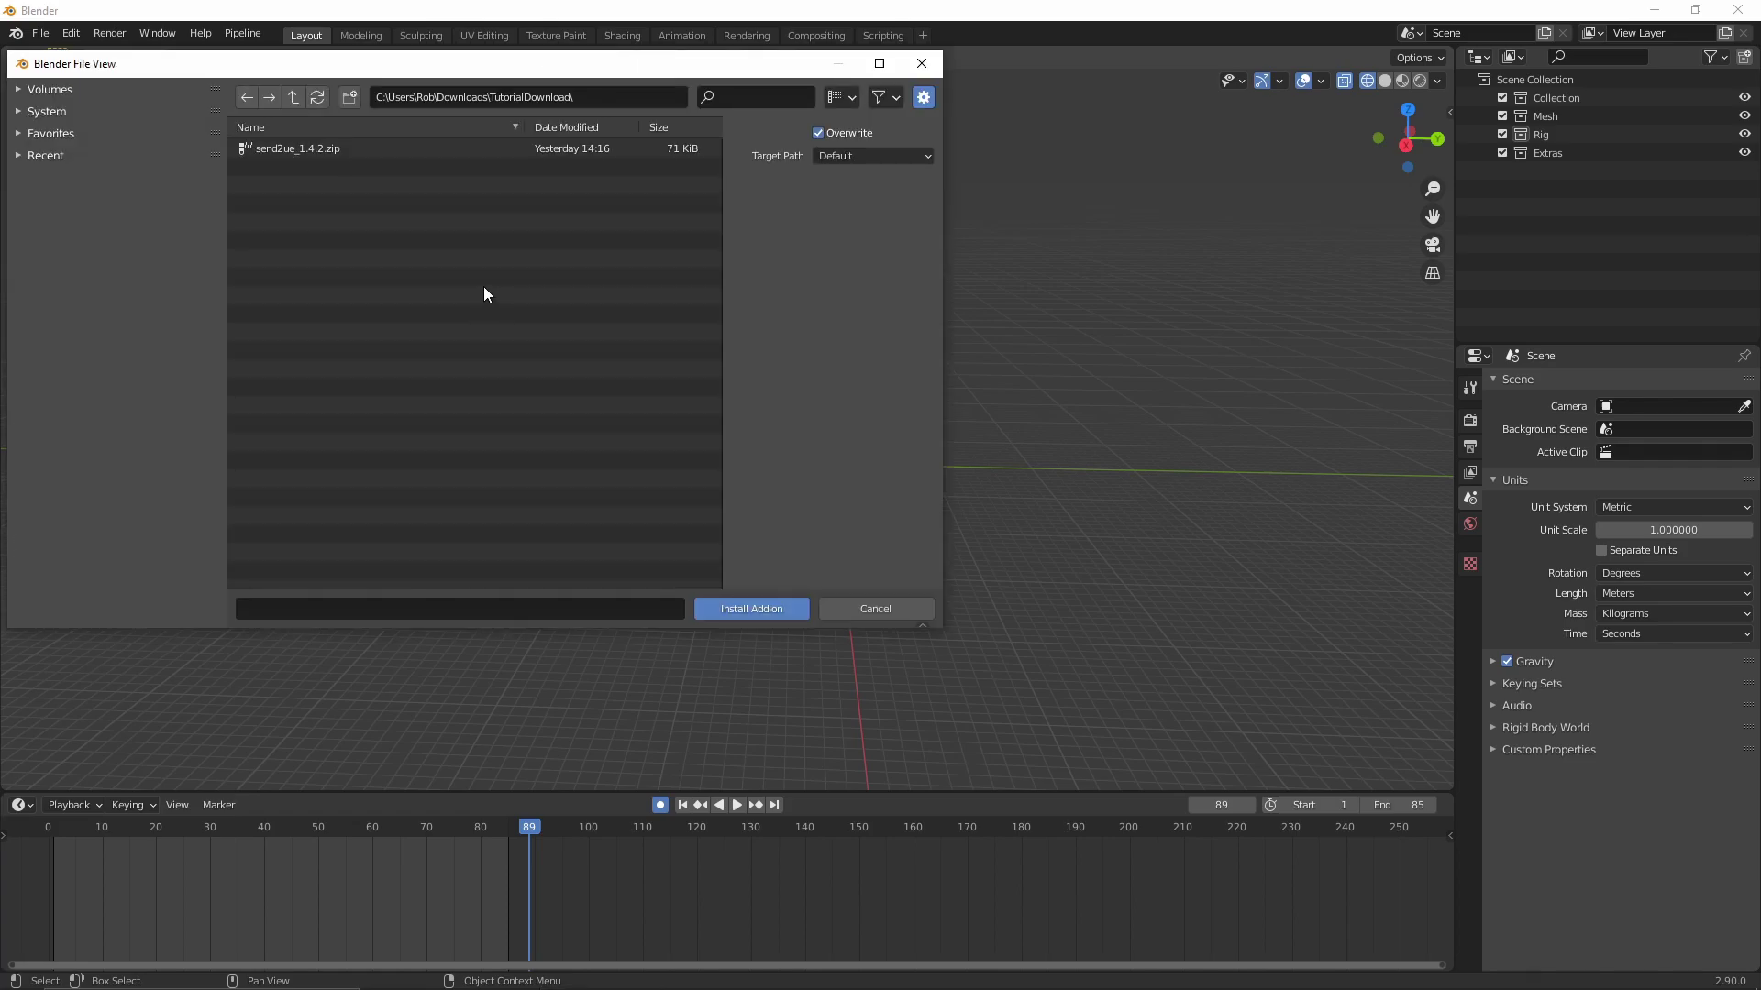
pyautogui.click(298, 149)
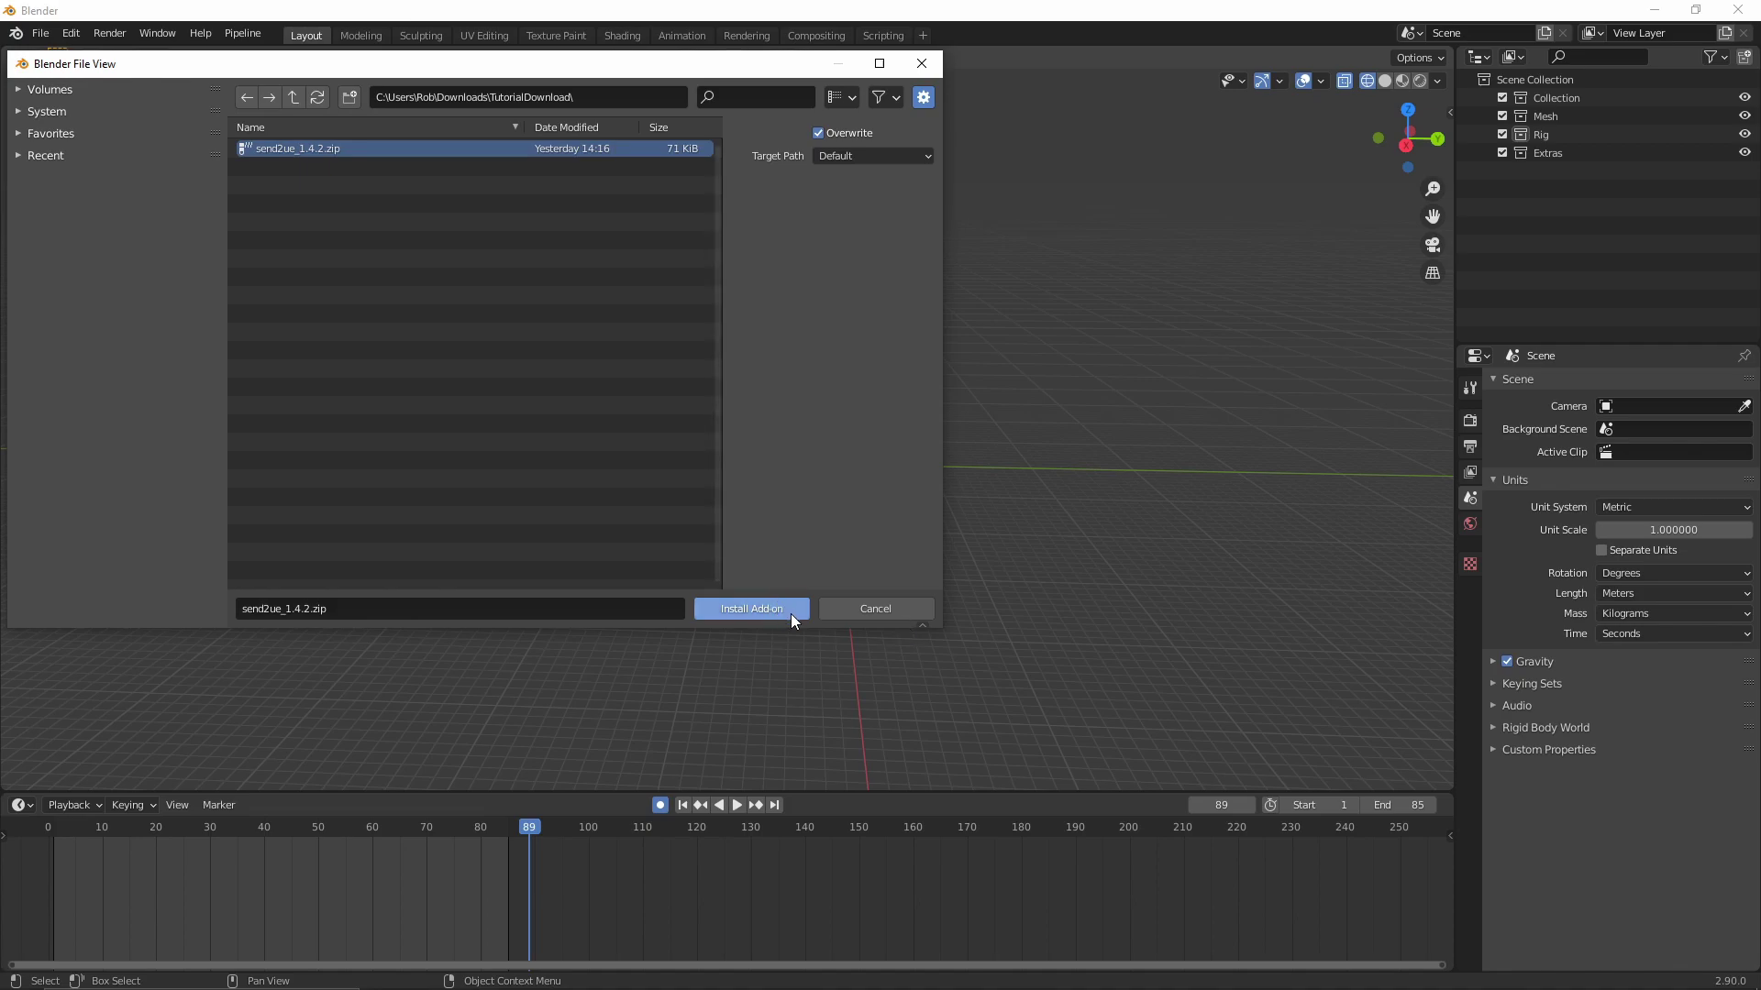
pyautogui.click(752, 609)
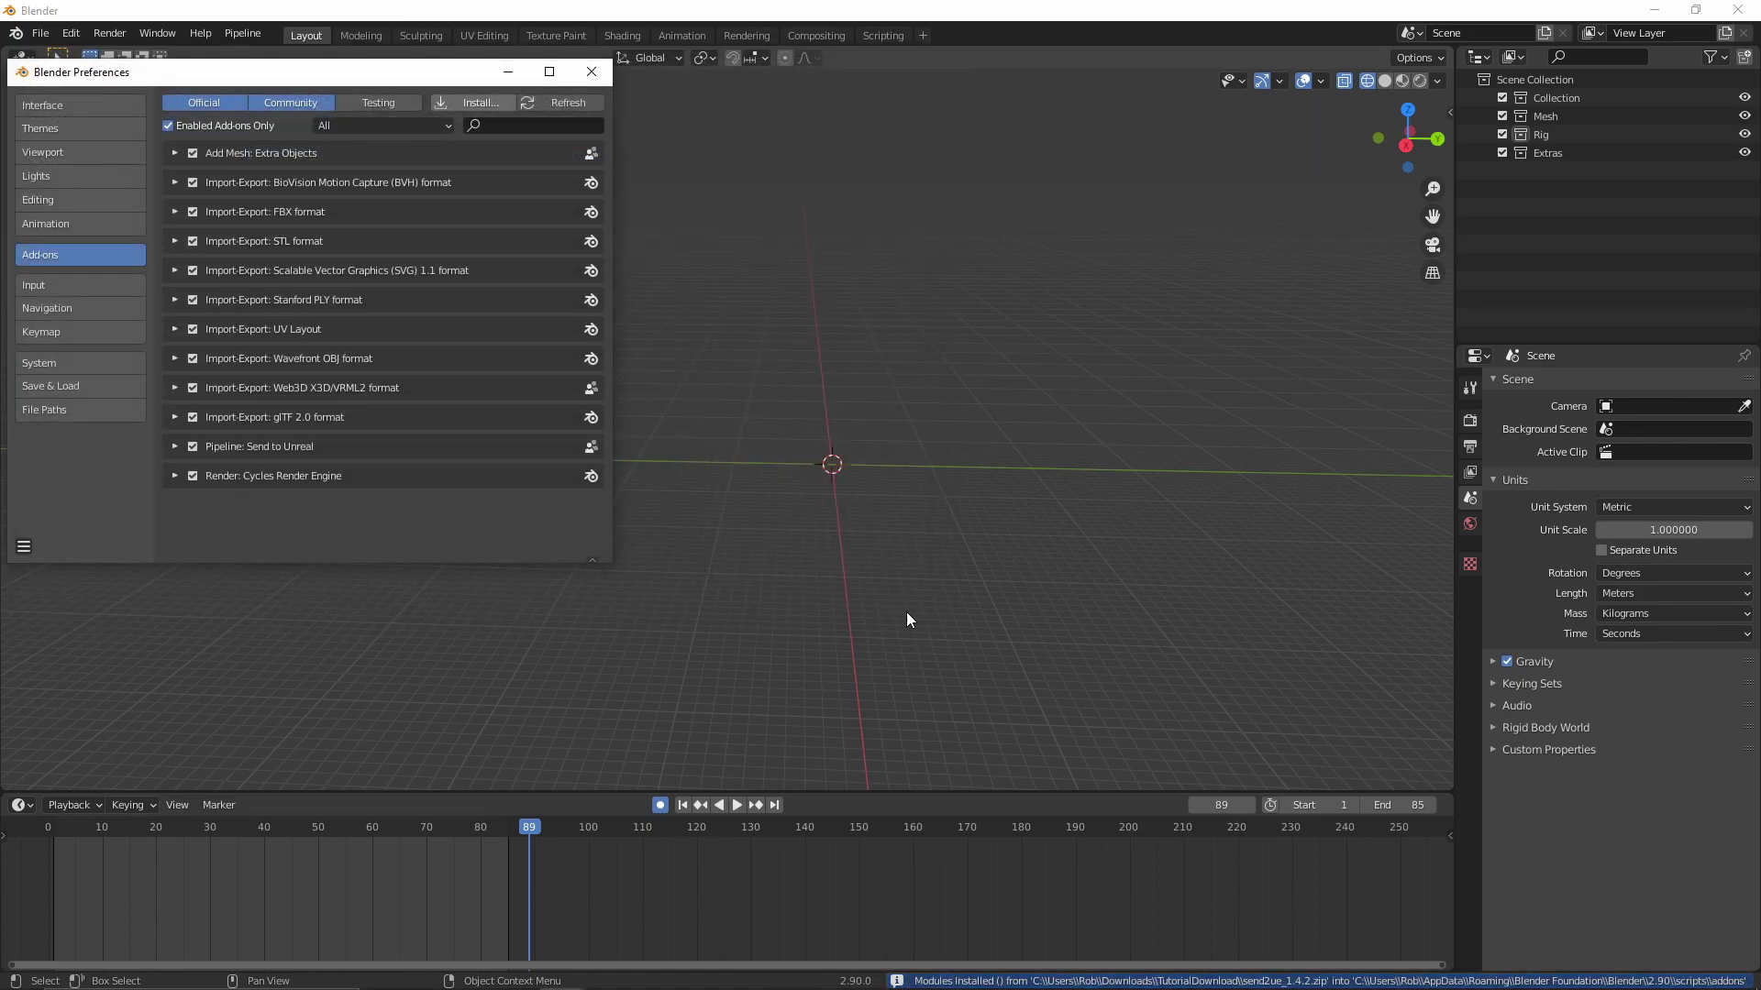
# Filter the add-ons by 'unreal' and expand Pipeline: Send to Unreal to show its details.
pyautogui.click(519, 125)
pyautogui.write('unreal')
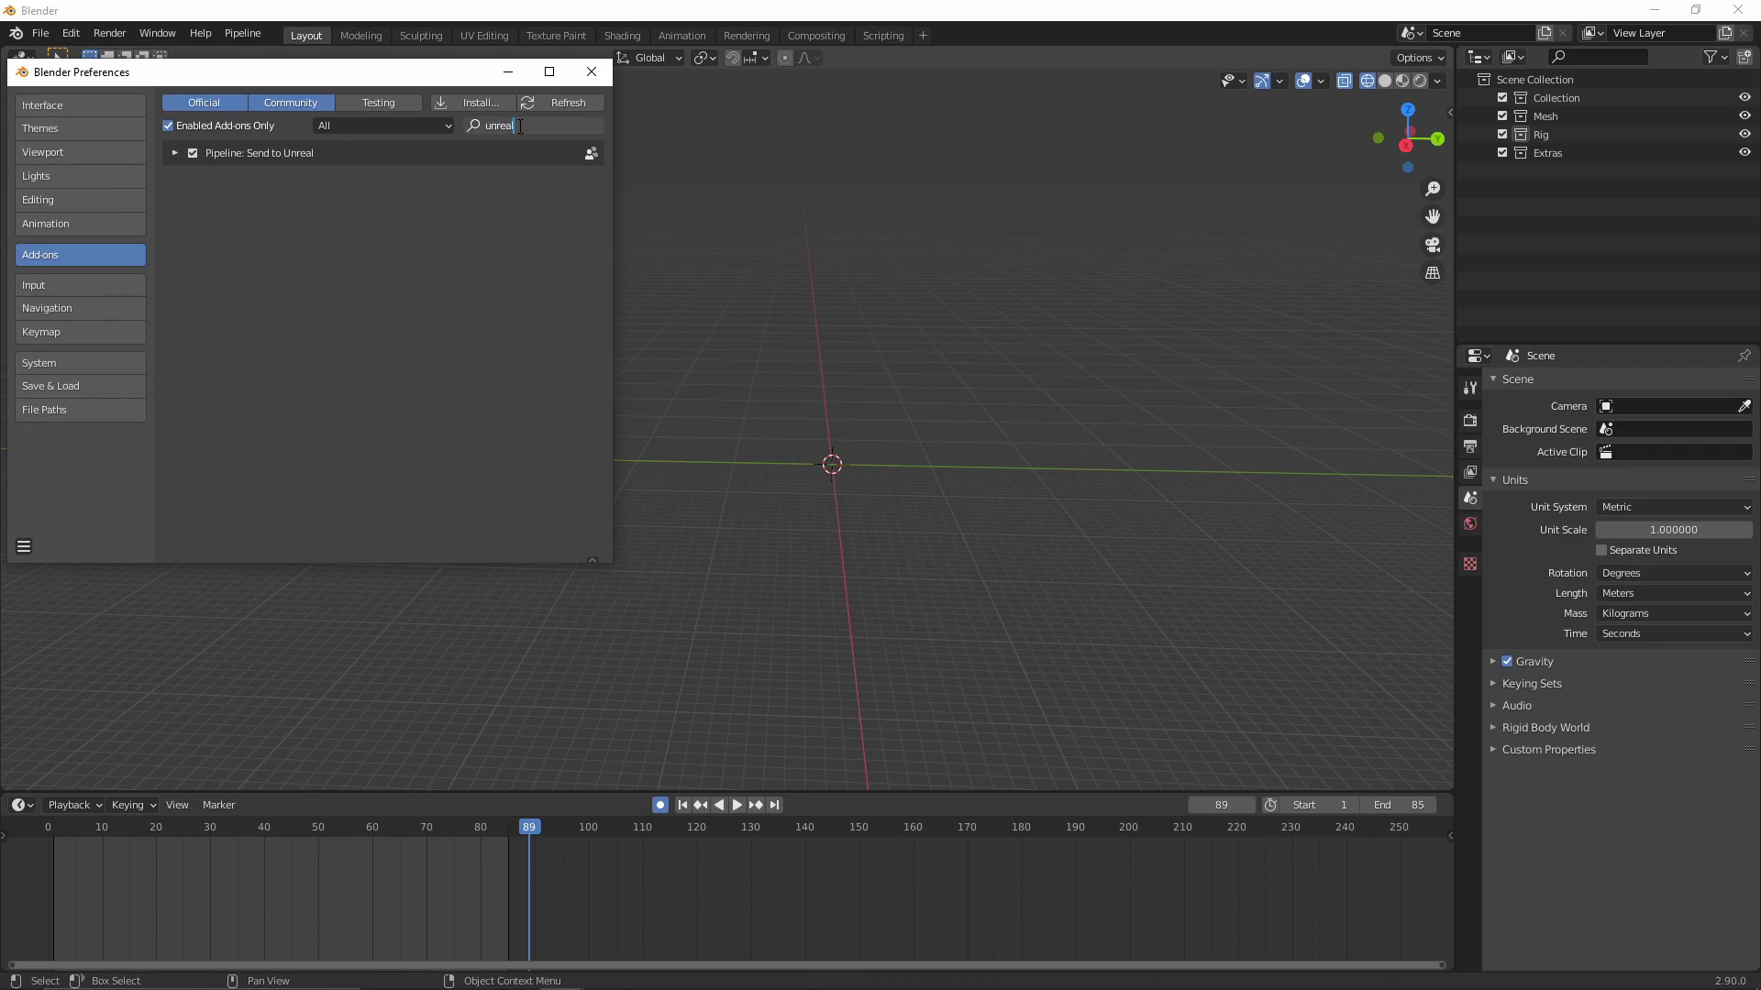
pyautogui.press('Return')
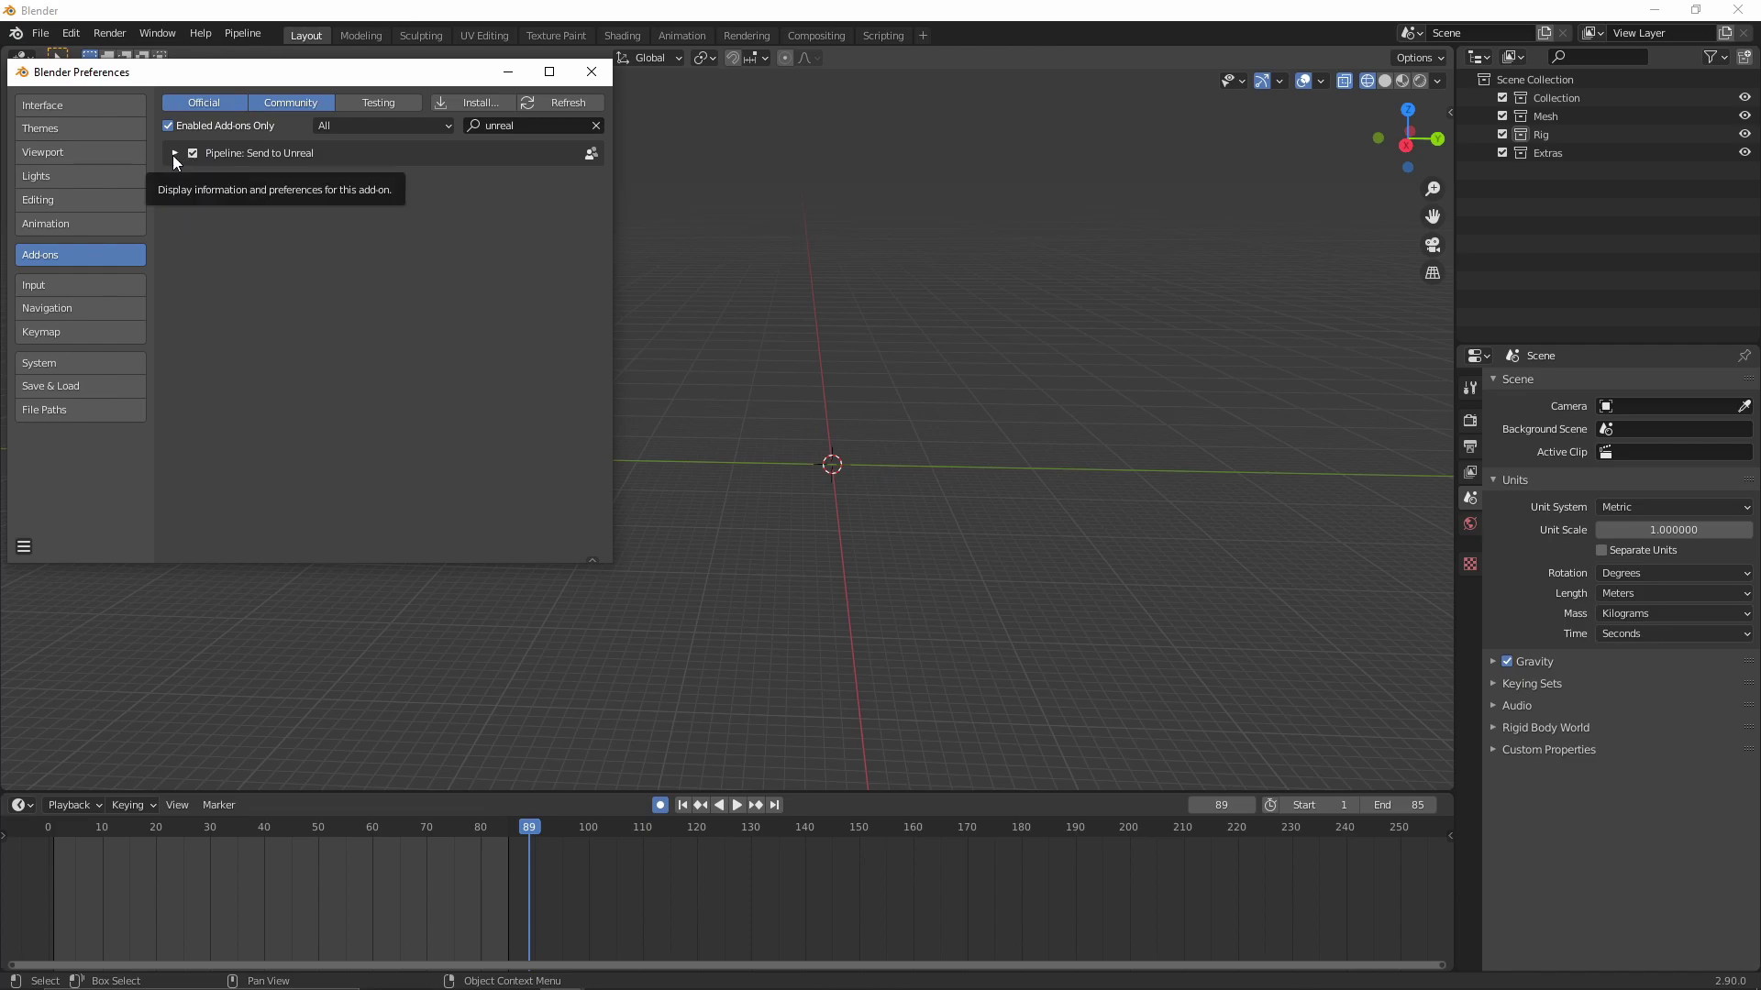
pyautogui.click(174, 154)
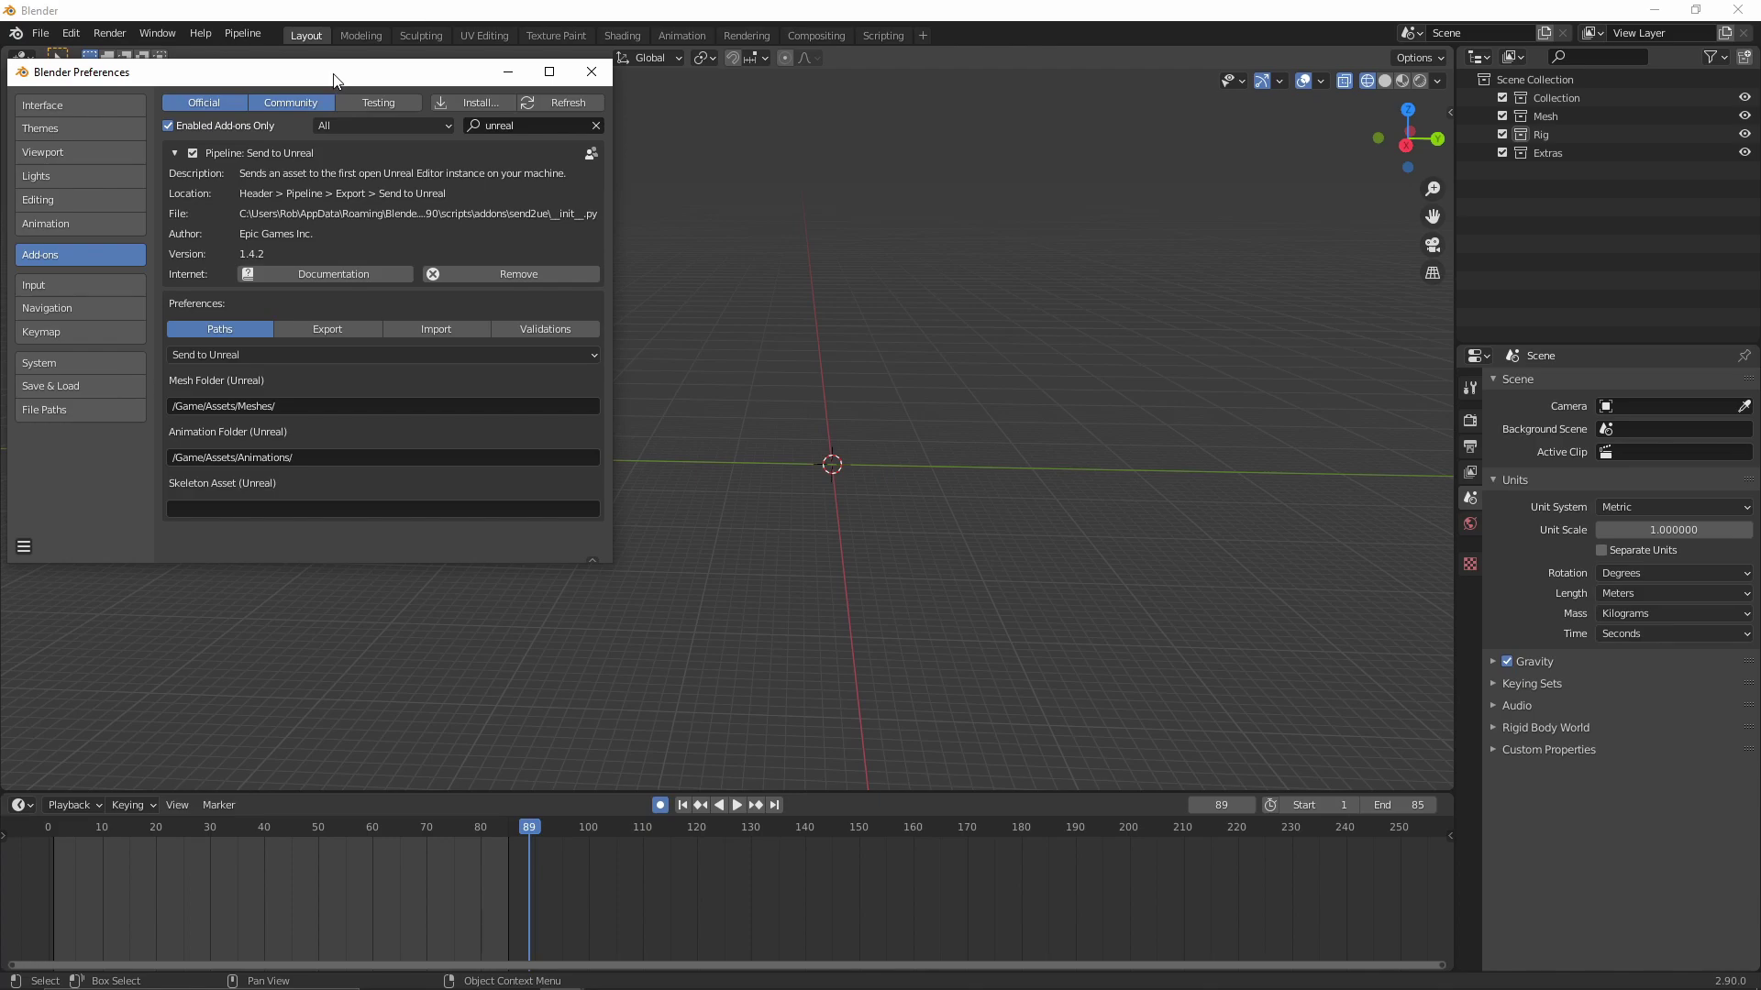
pyautogui.moveTo(335, 83); pyautogui.dragTo(399, 98)
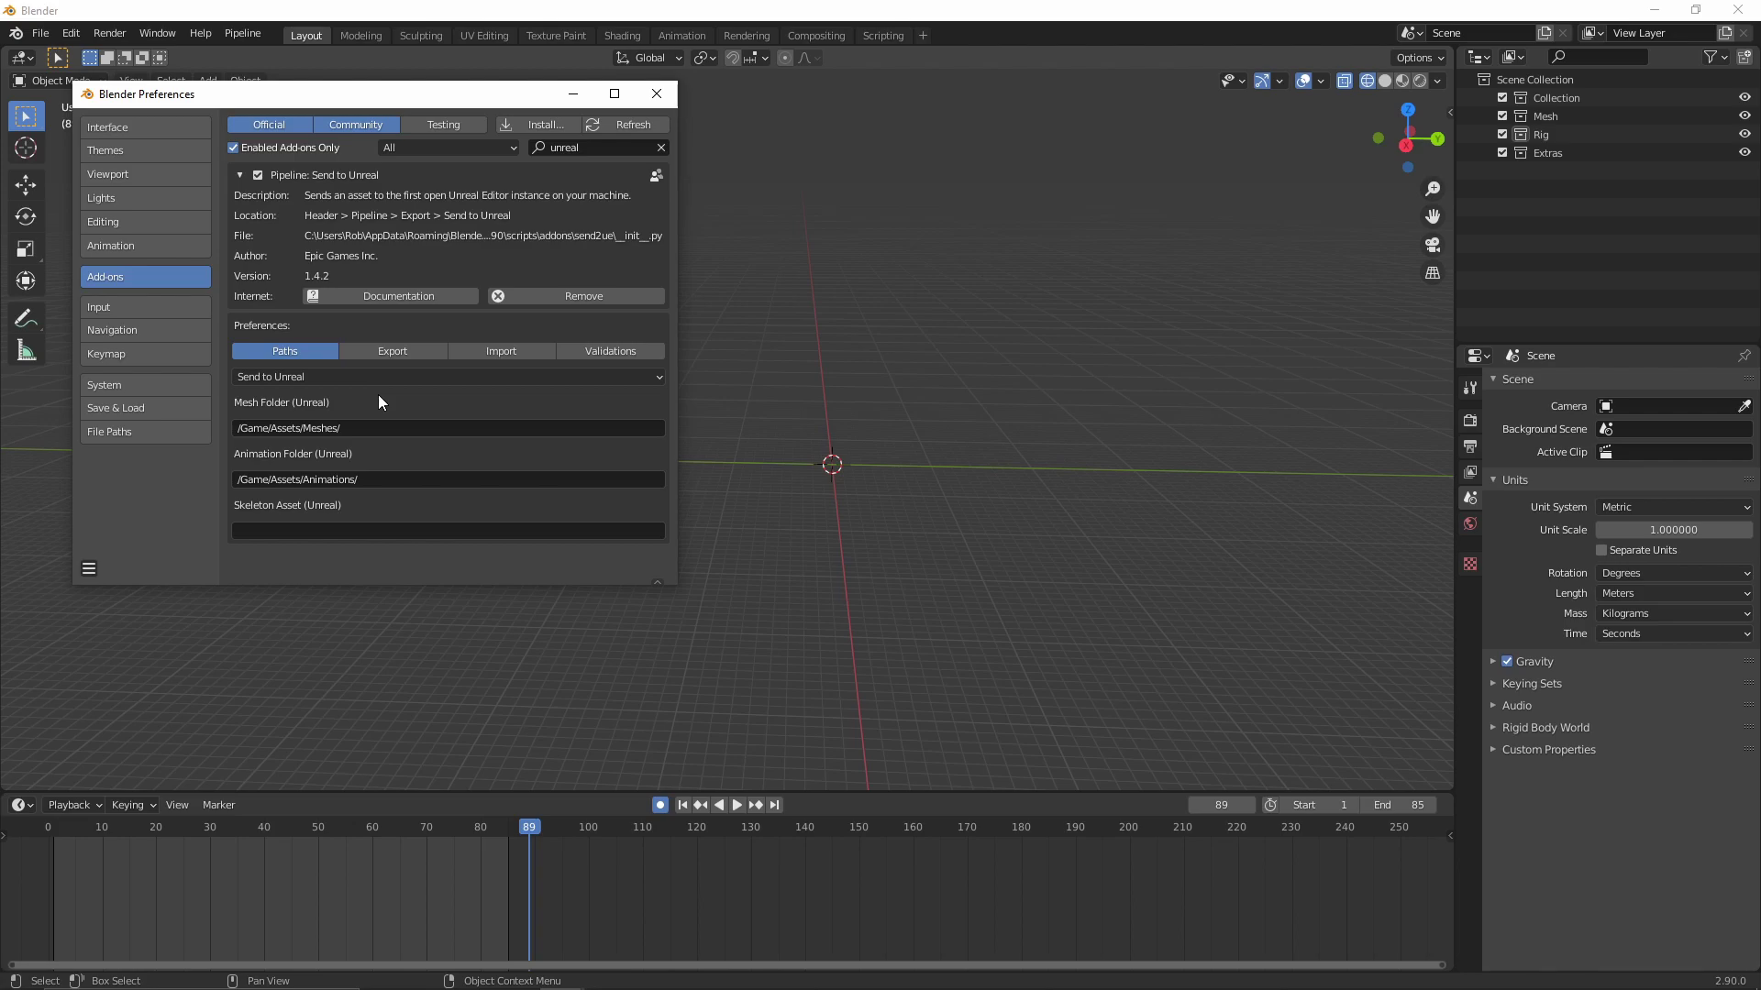
# Review the Send to Unreal Export settings, scrolling through the whole list.
pyautogui.click(381, 349)
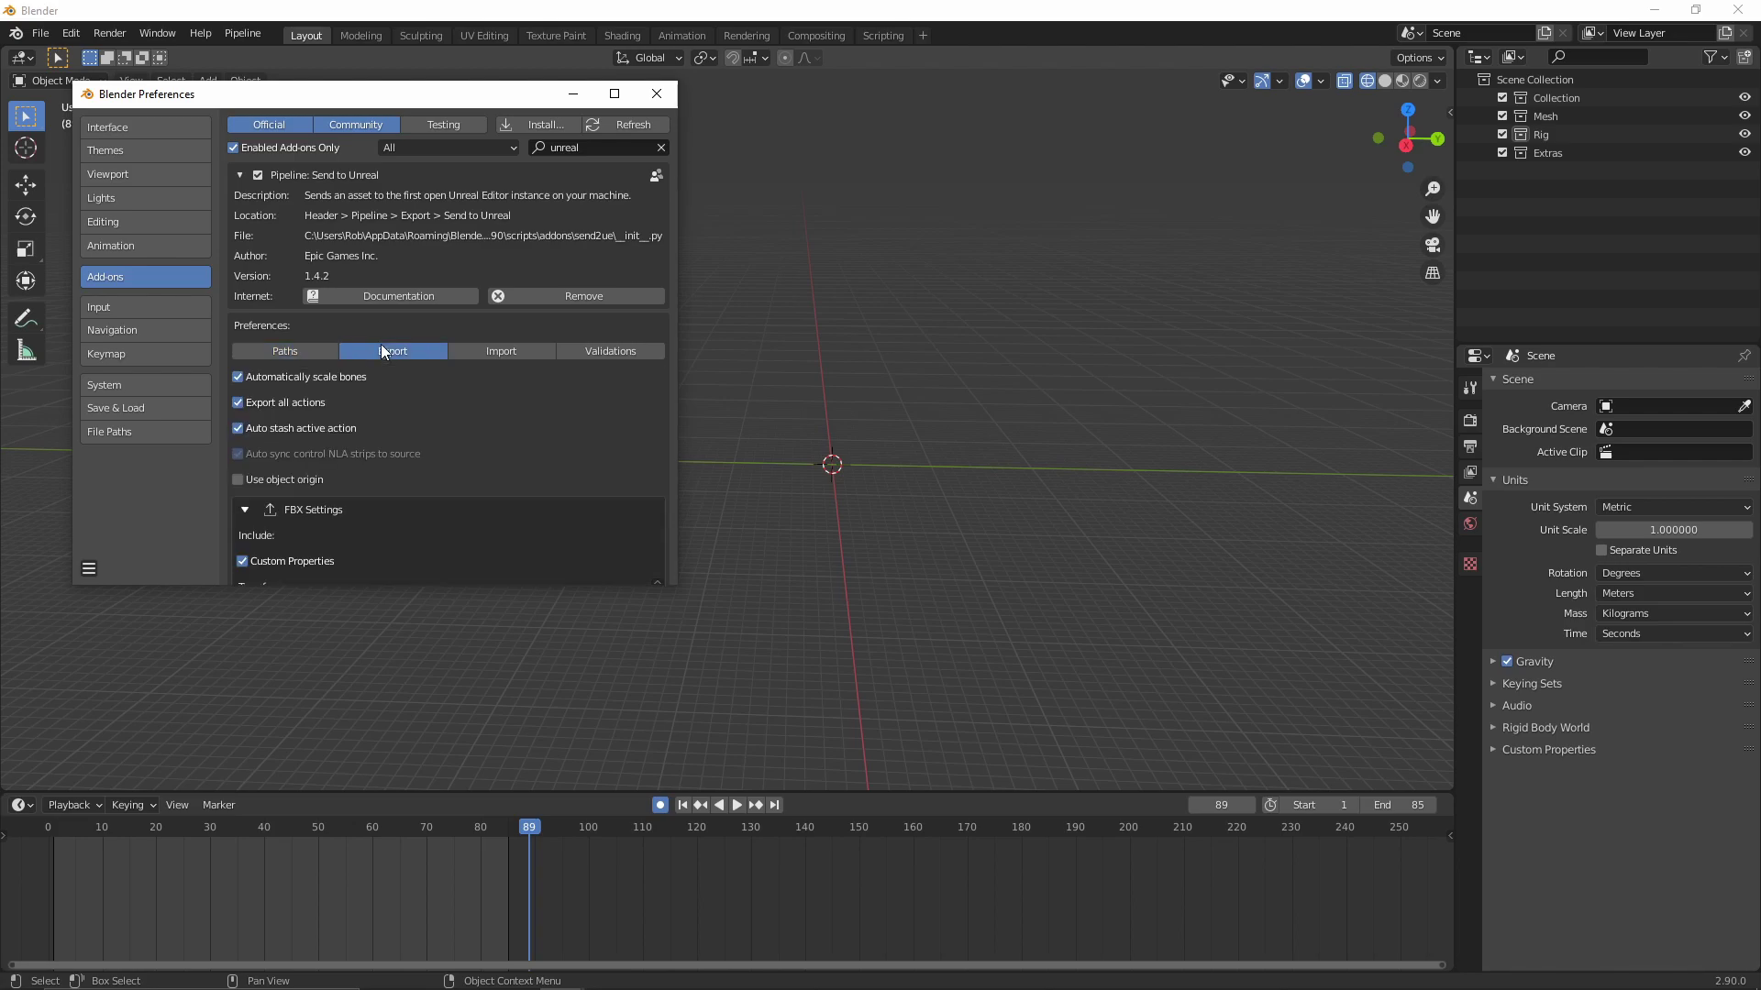
pyautogui.moveTo(677, 584); pyautogui.dragTo(1075, 747)
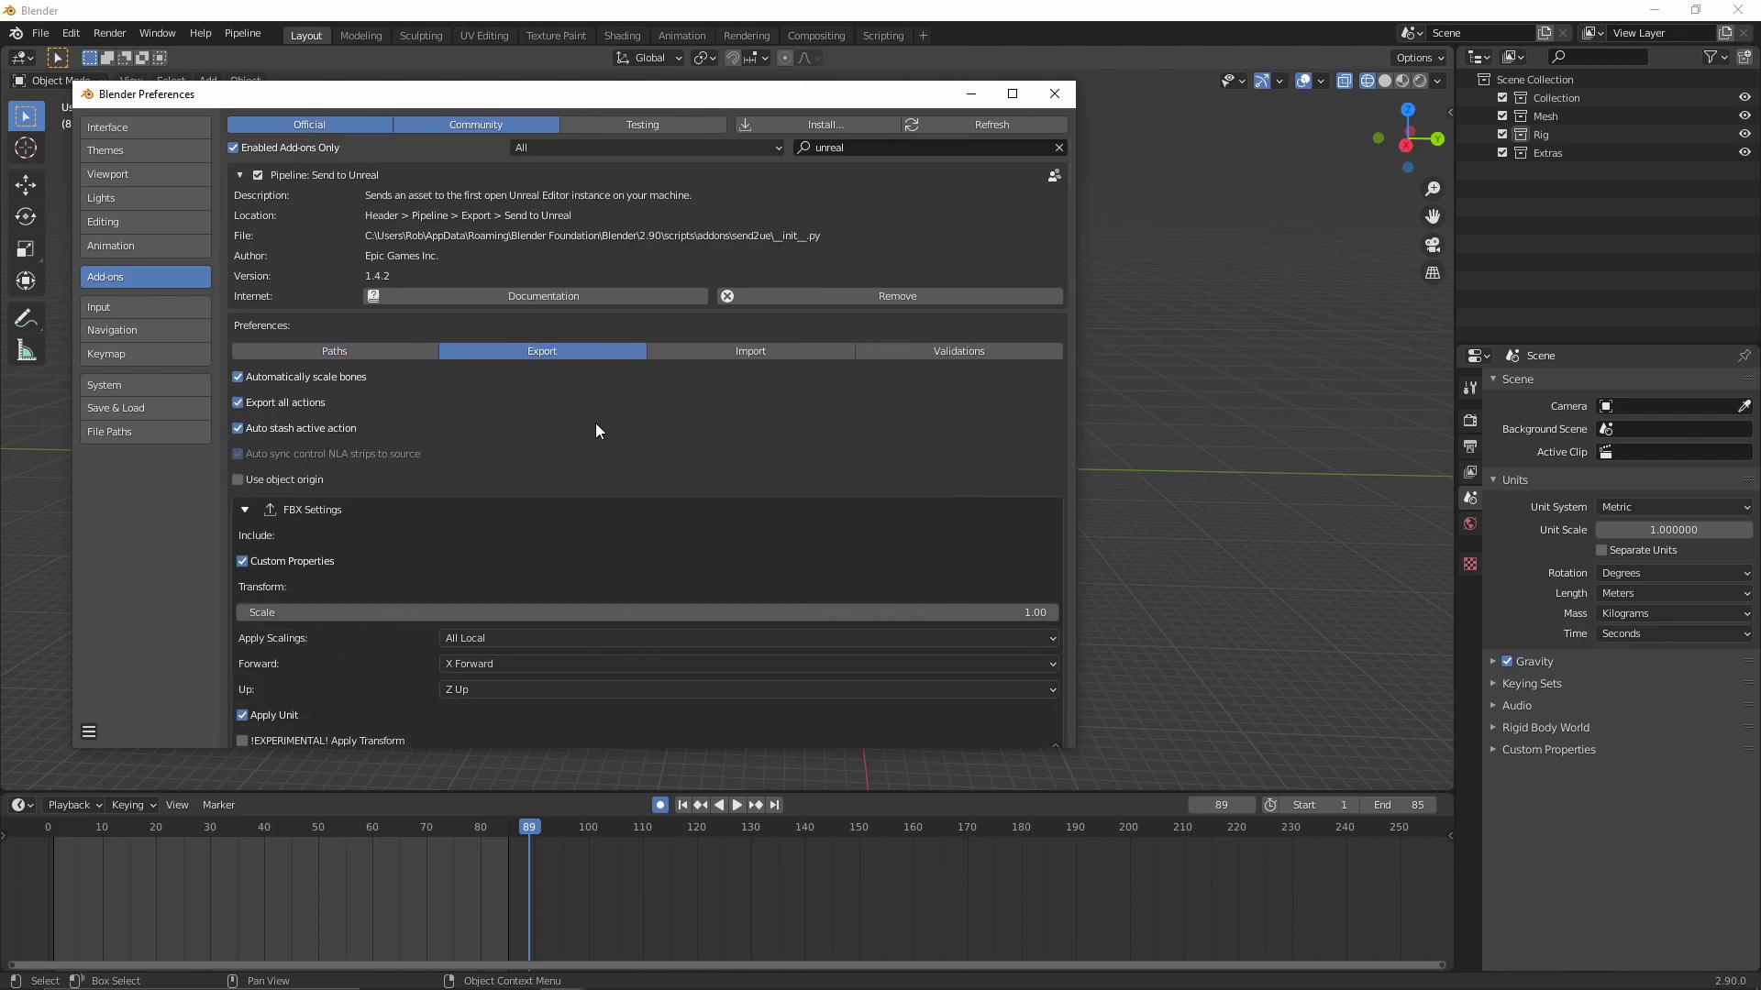
pyautogui.scroll(-1, 597, 424)
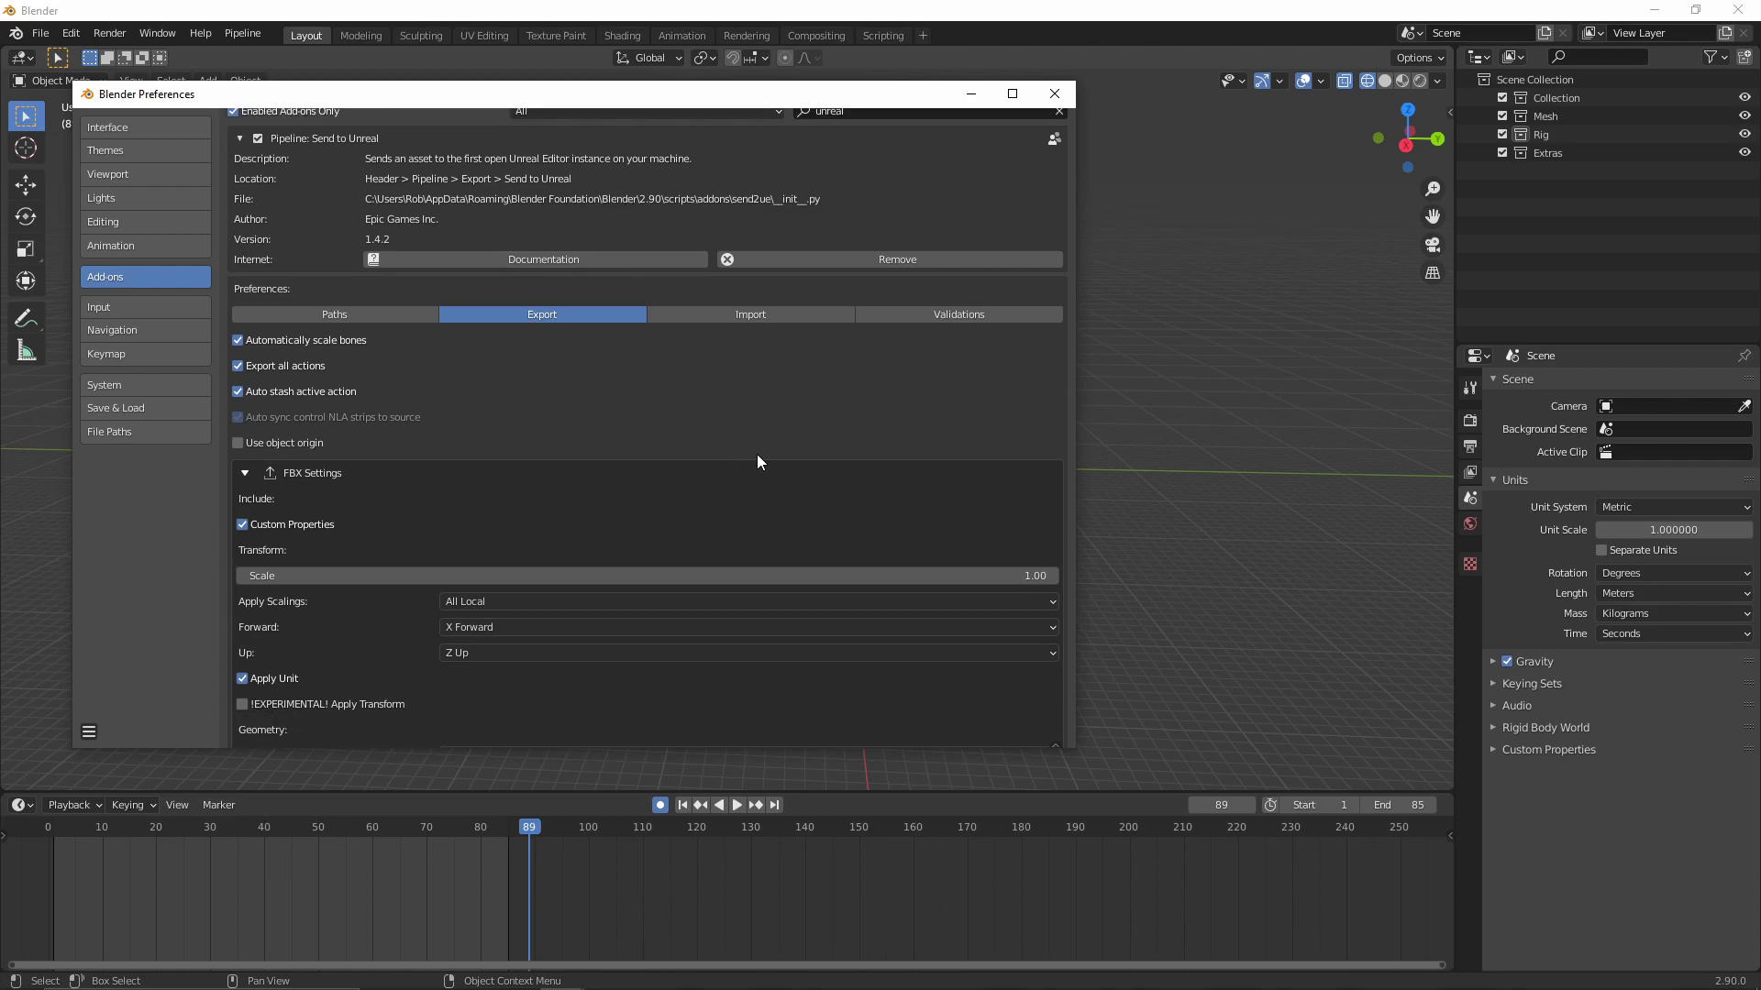
pyautogui.scroll(-1, 757, 462)
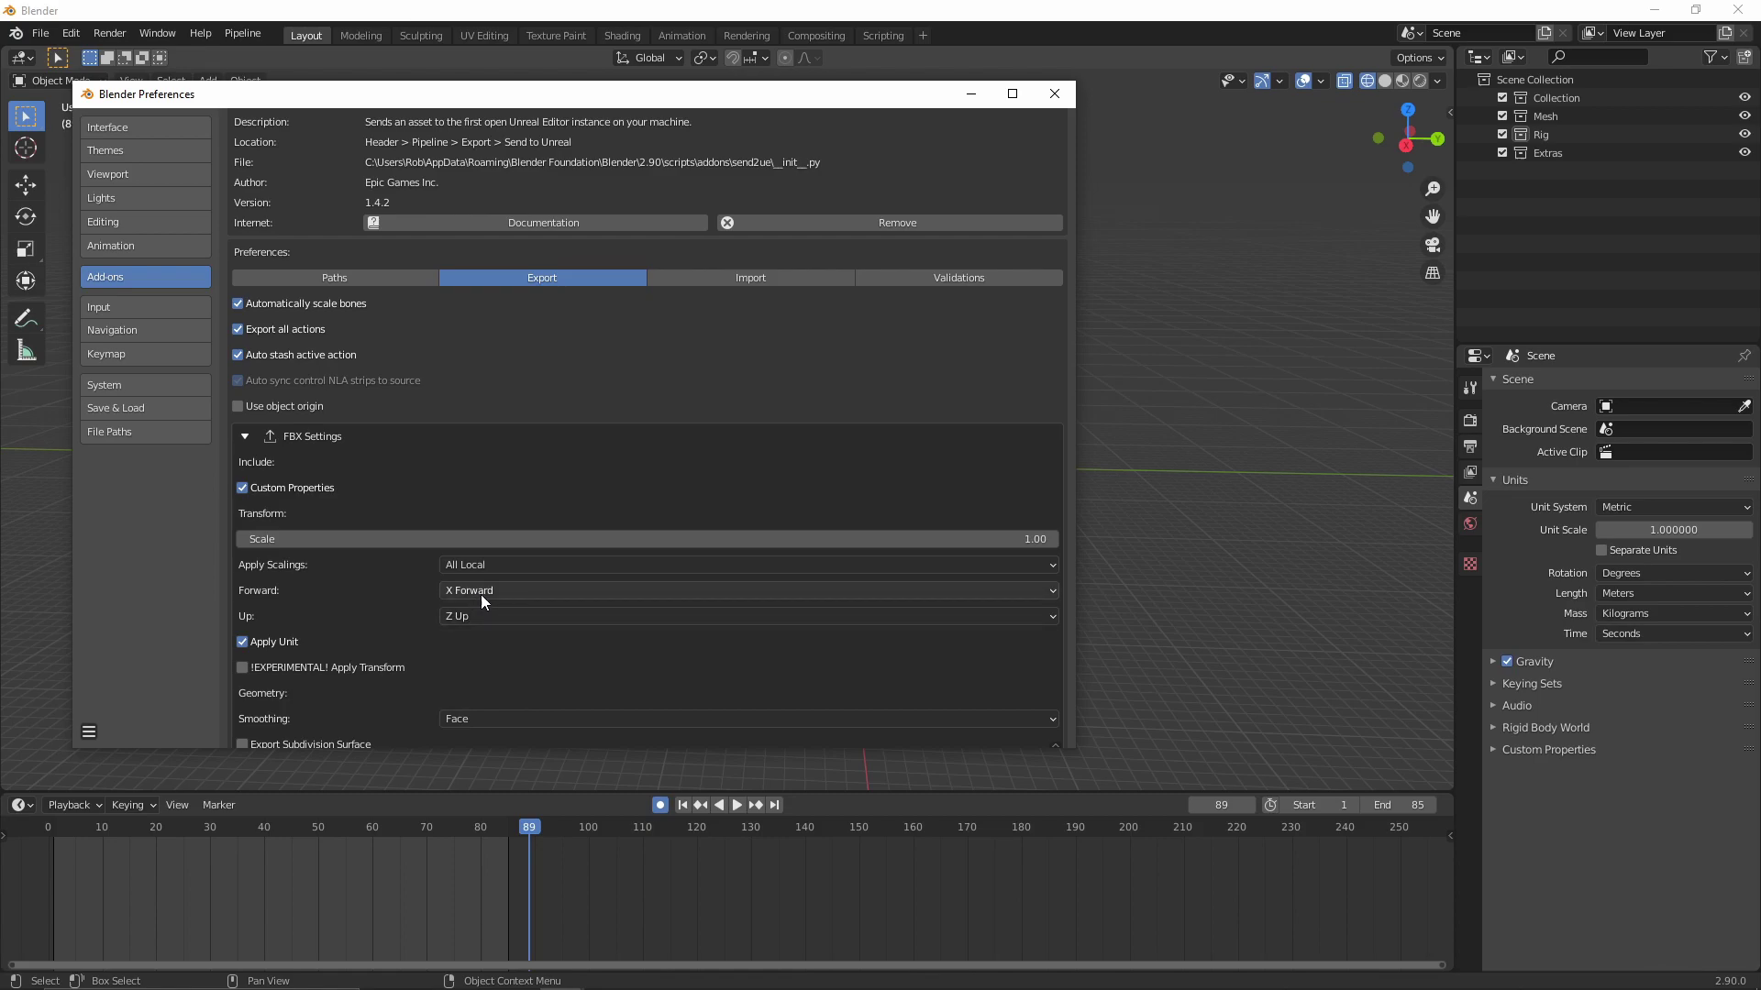
pyautogui.scroll(-2, 481, 594)
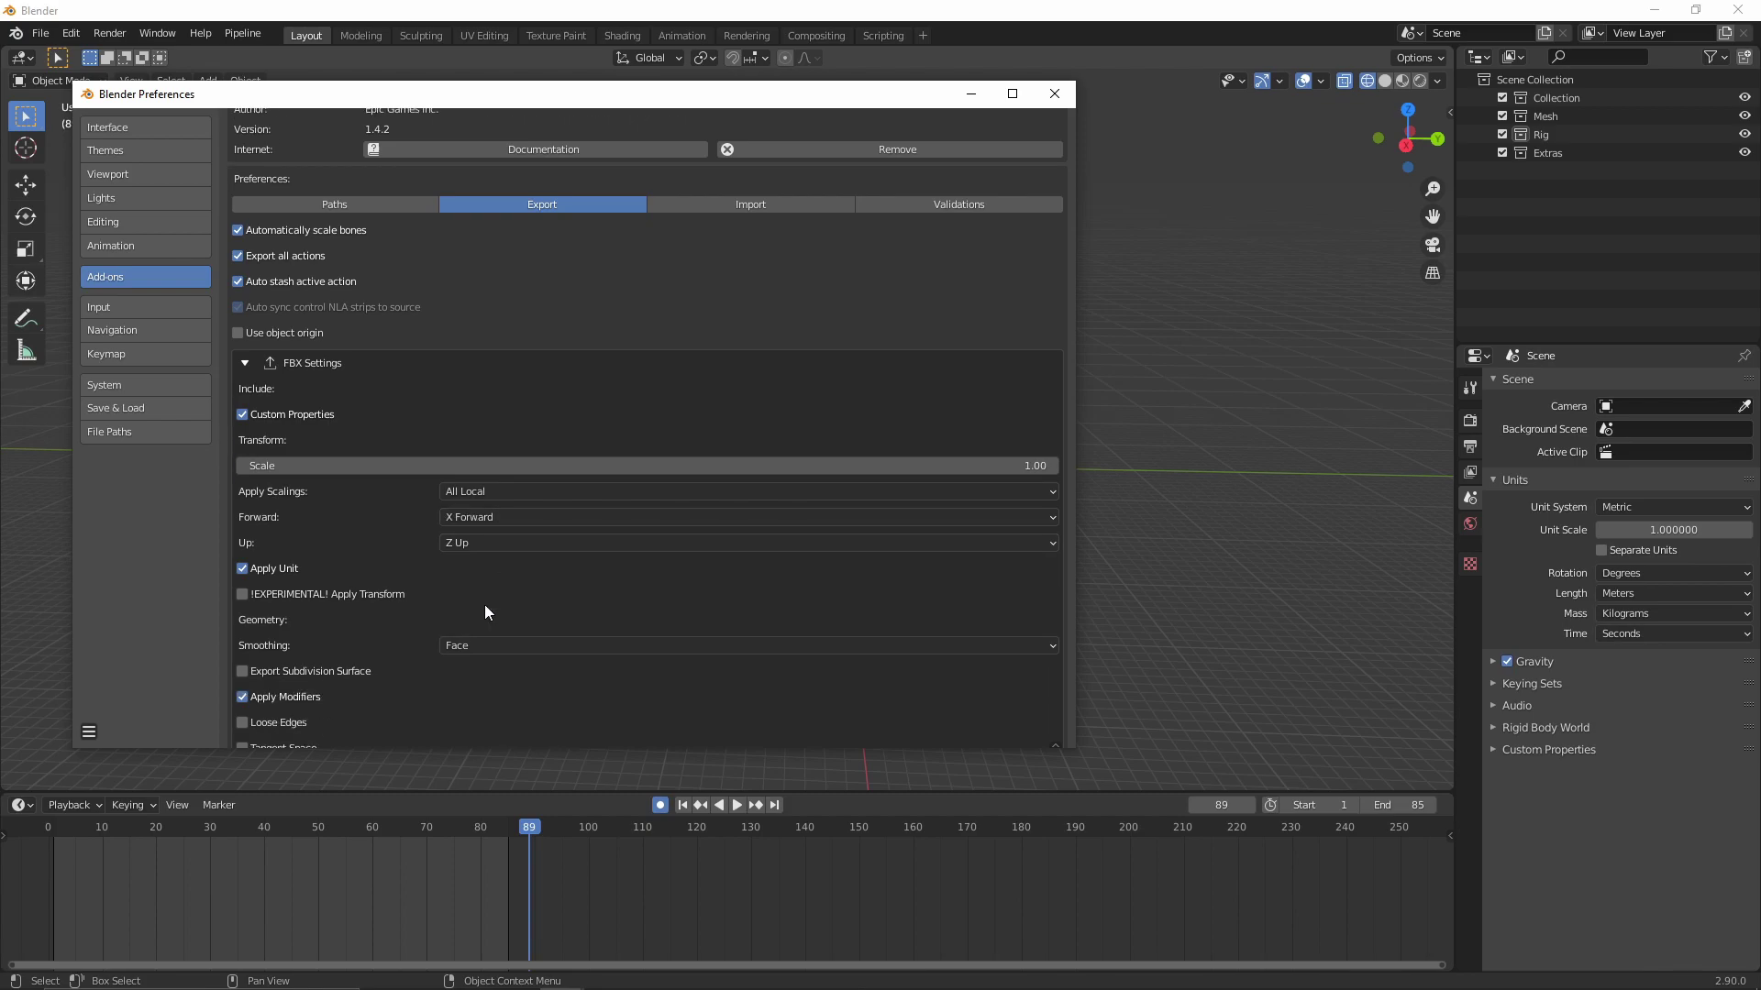
pyautogui.scroll(-7, 484, 604)
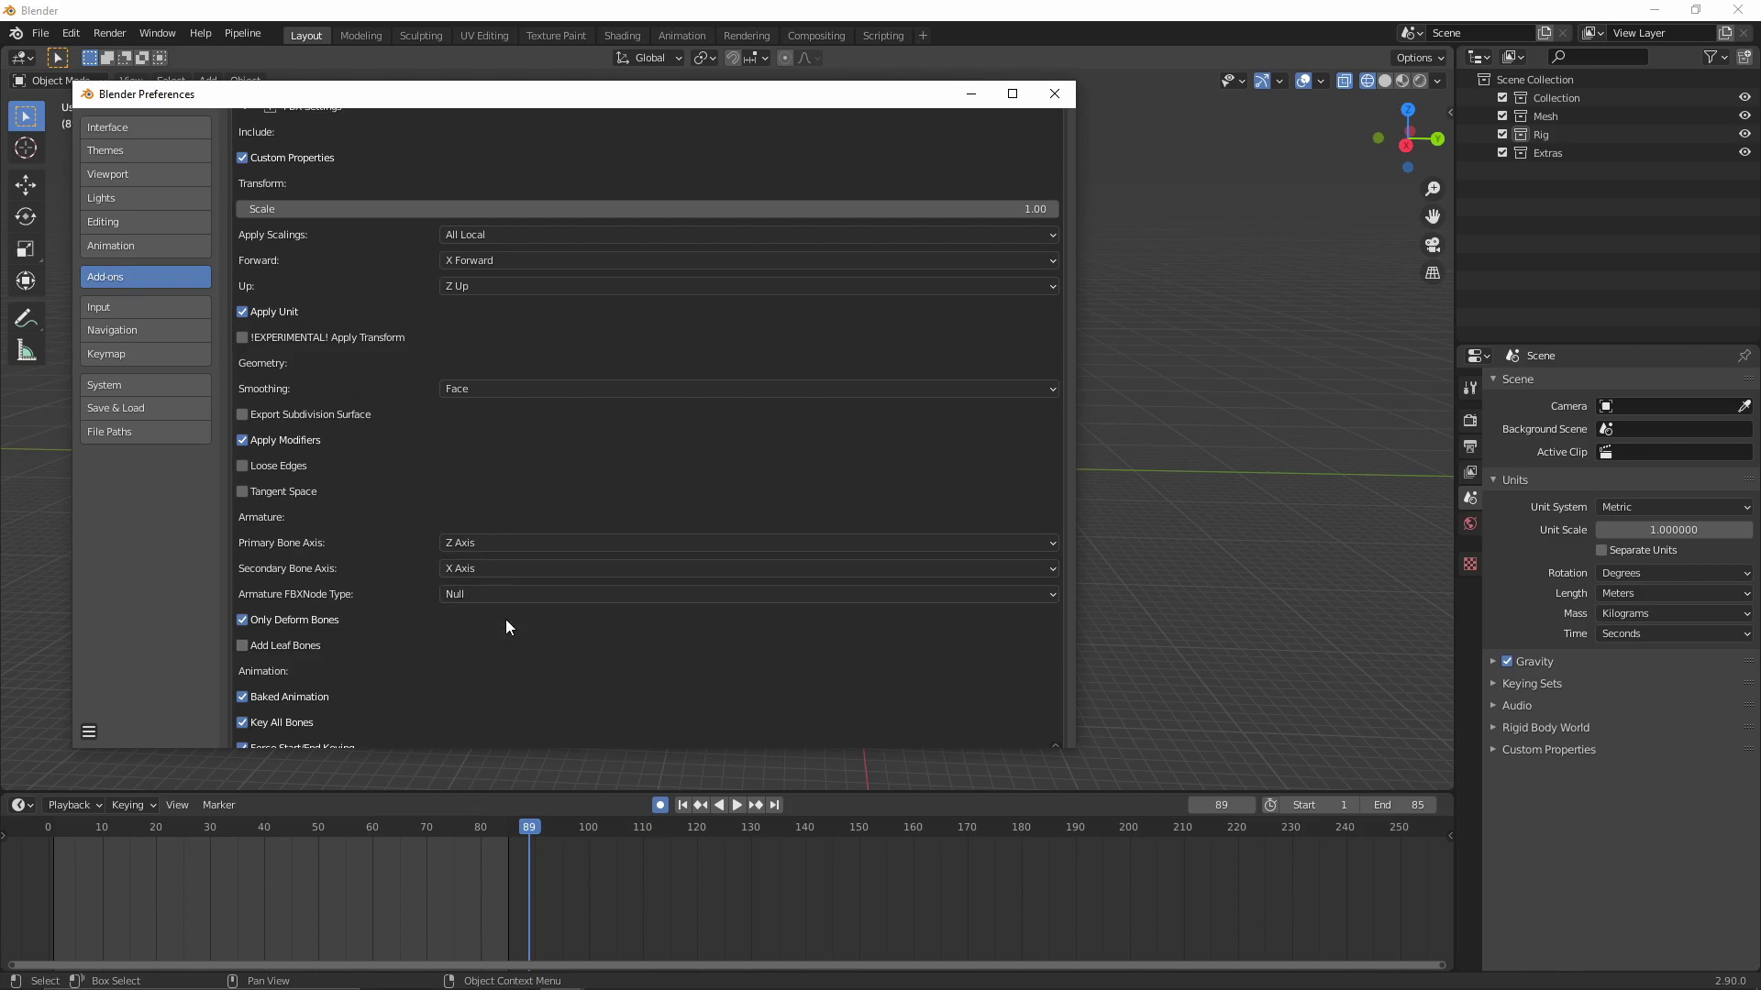
pyautogui.scroll(-3, 512, 637)
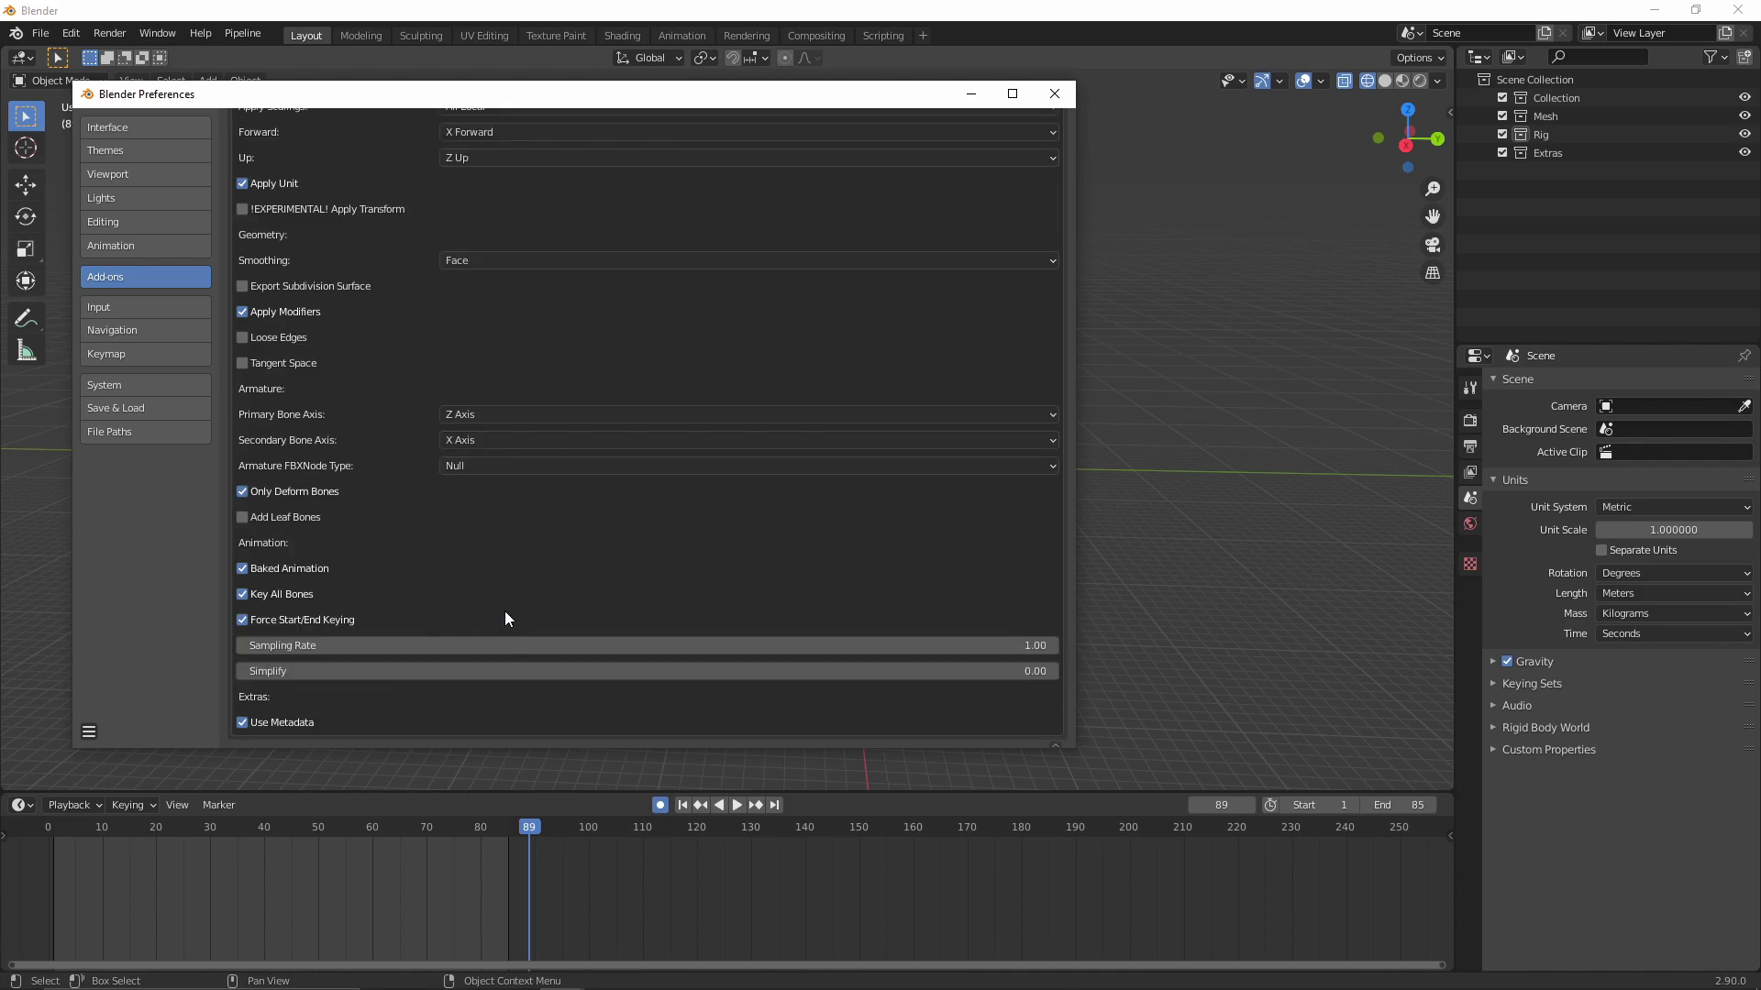
pyautogui.scroll(10, 728, 281)
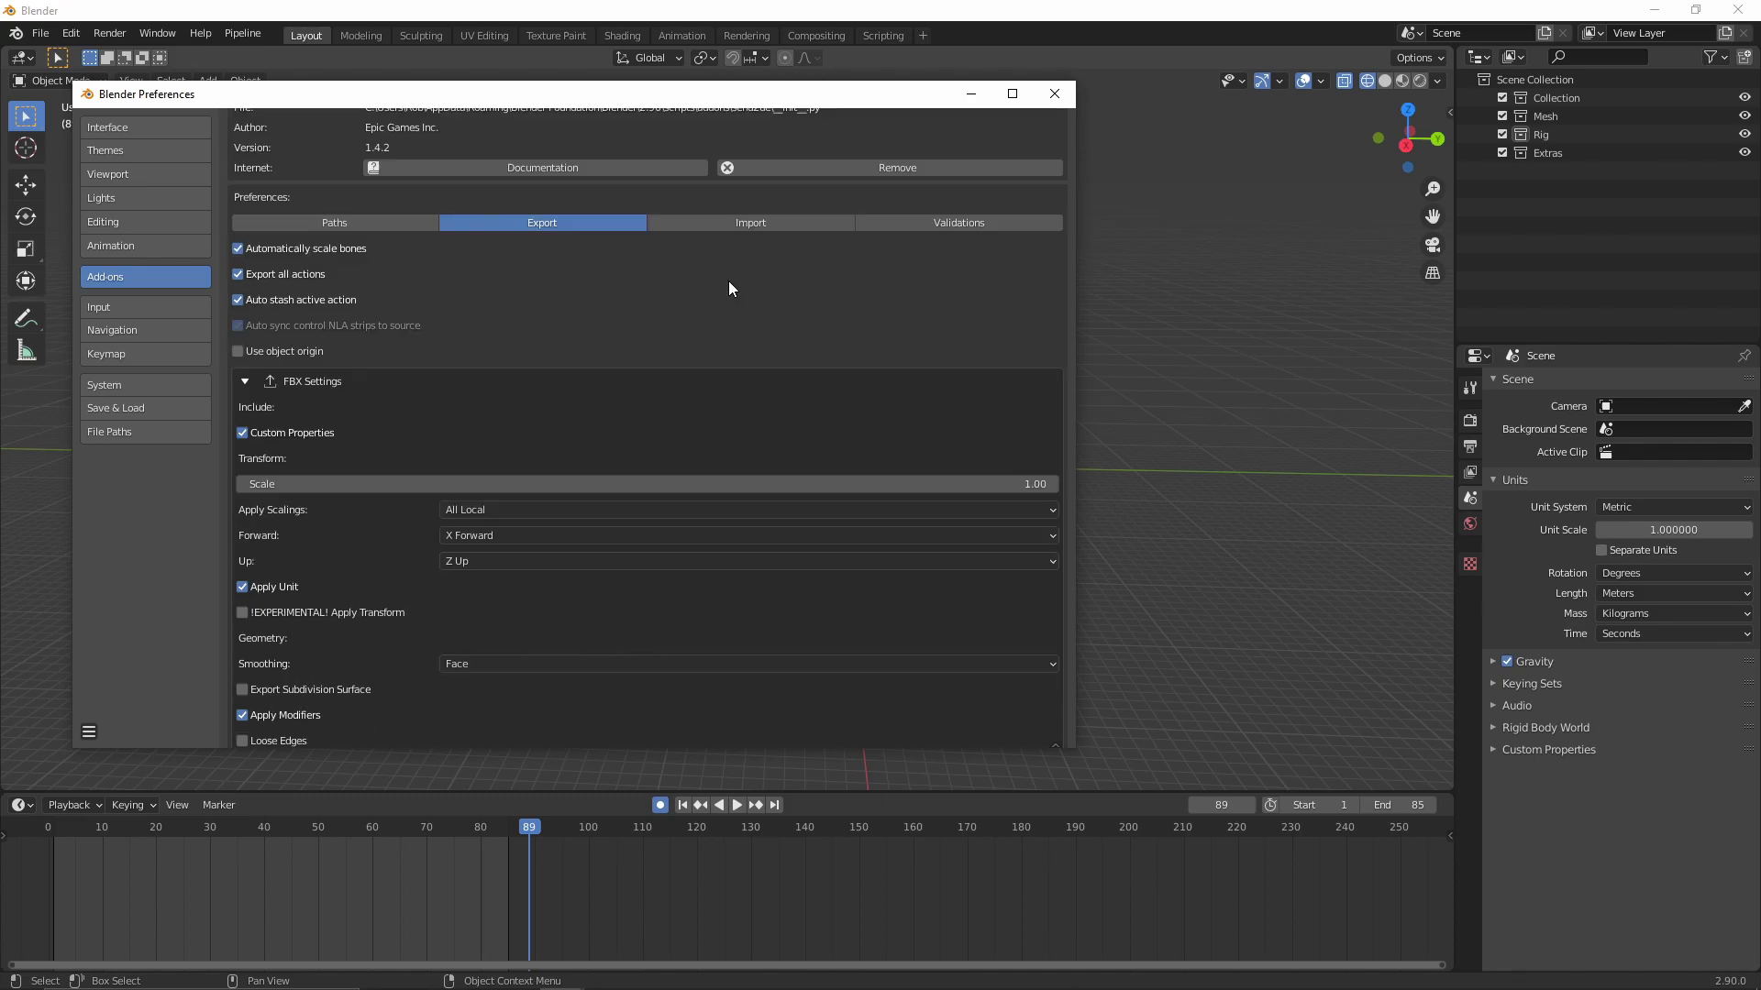
# Check the add-on's Import and Validations preference tabs.
pyautogui.click(734, 216)
pyautogui.click(936, 354)
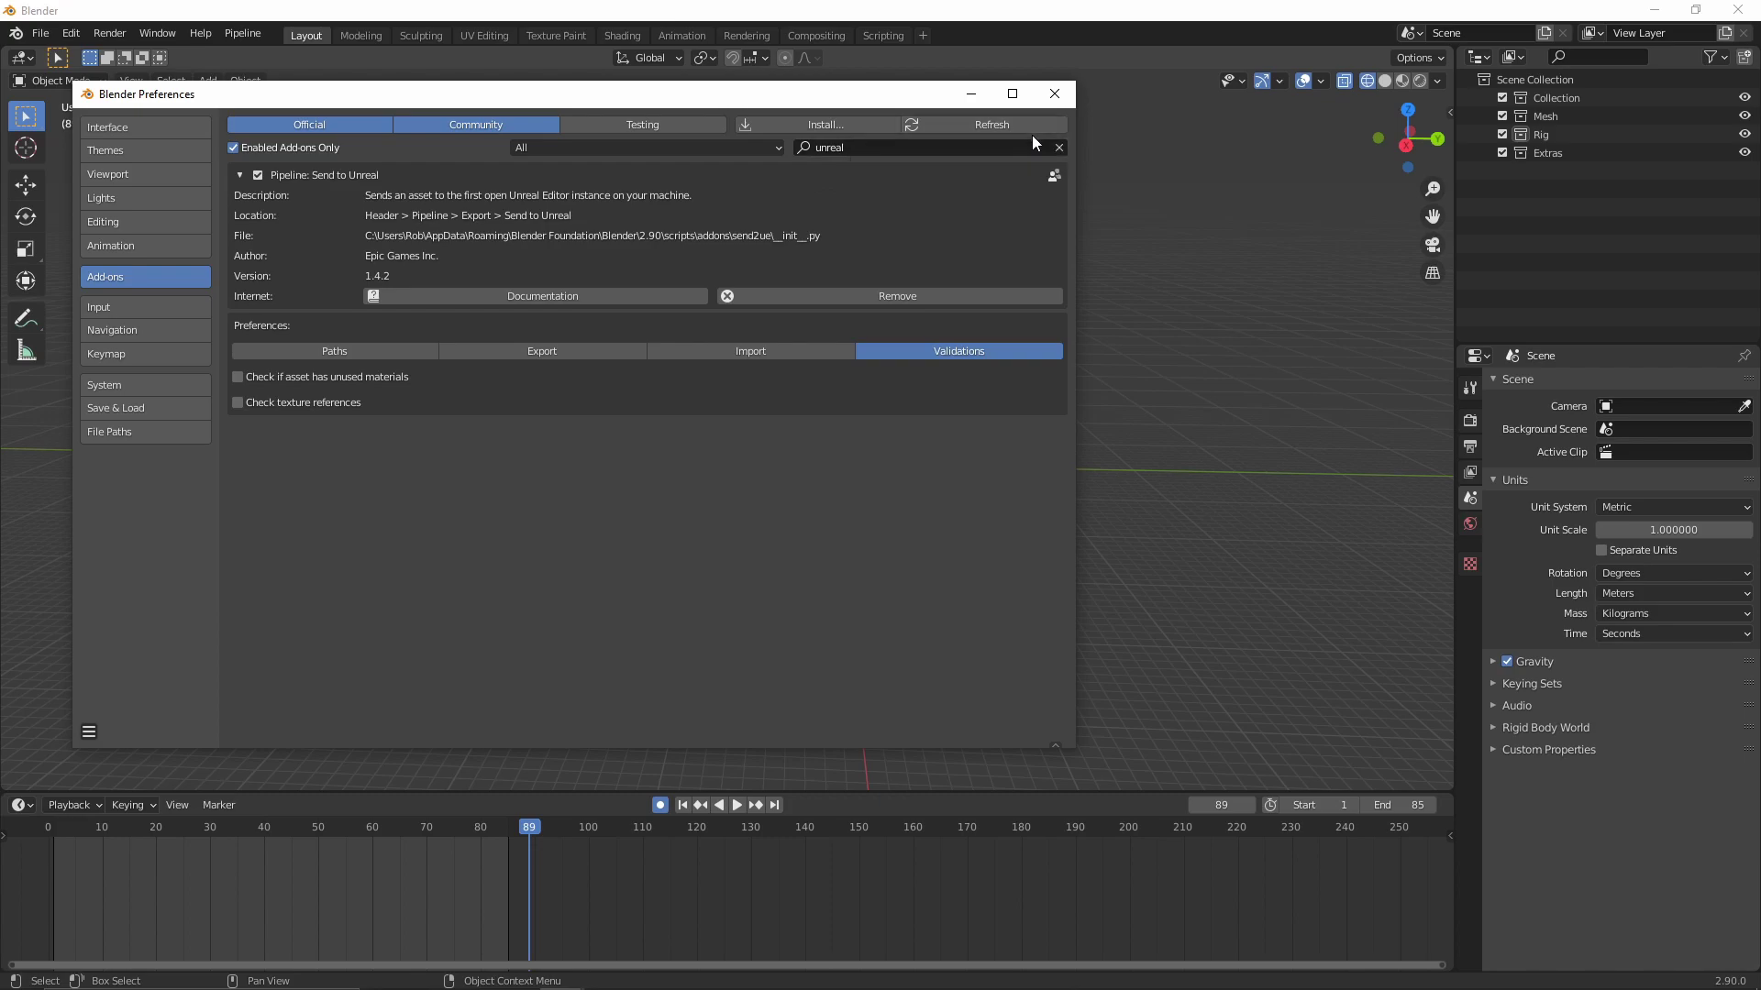
pyautogui.click(89, 732)
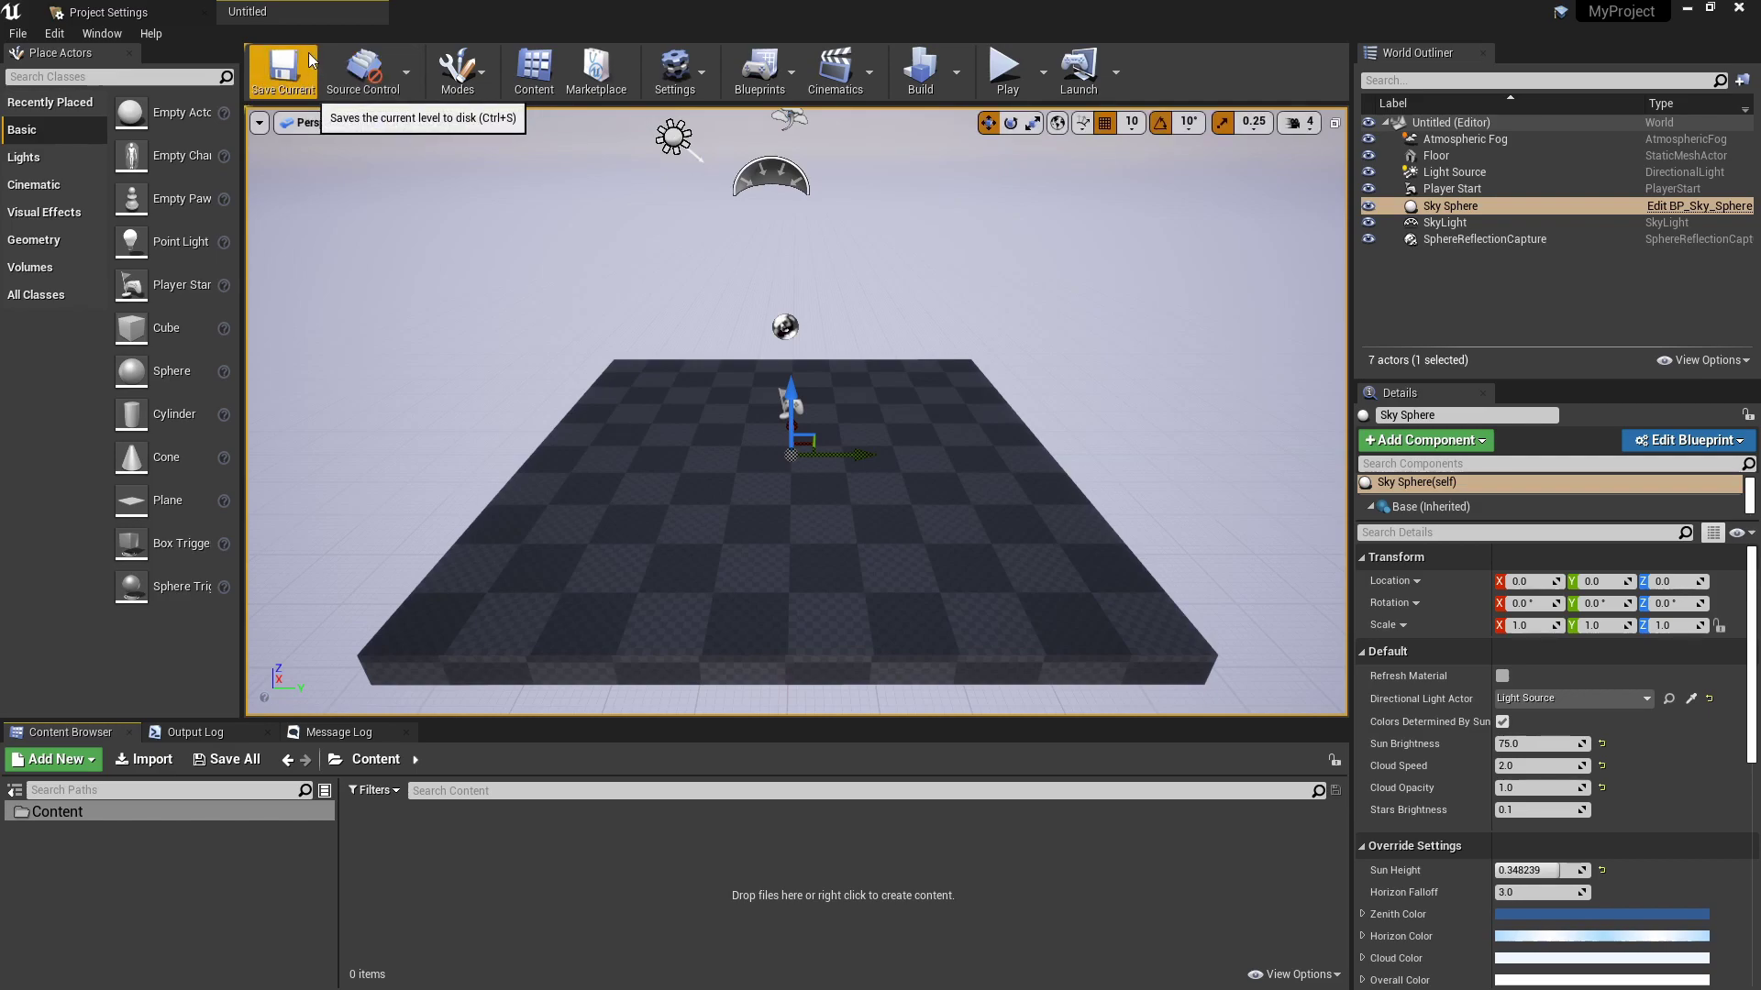
pyautogui.click(54, 33)
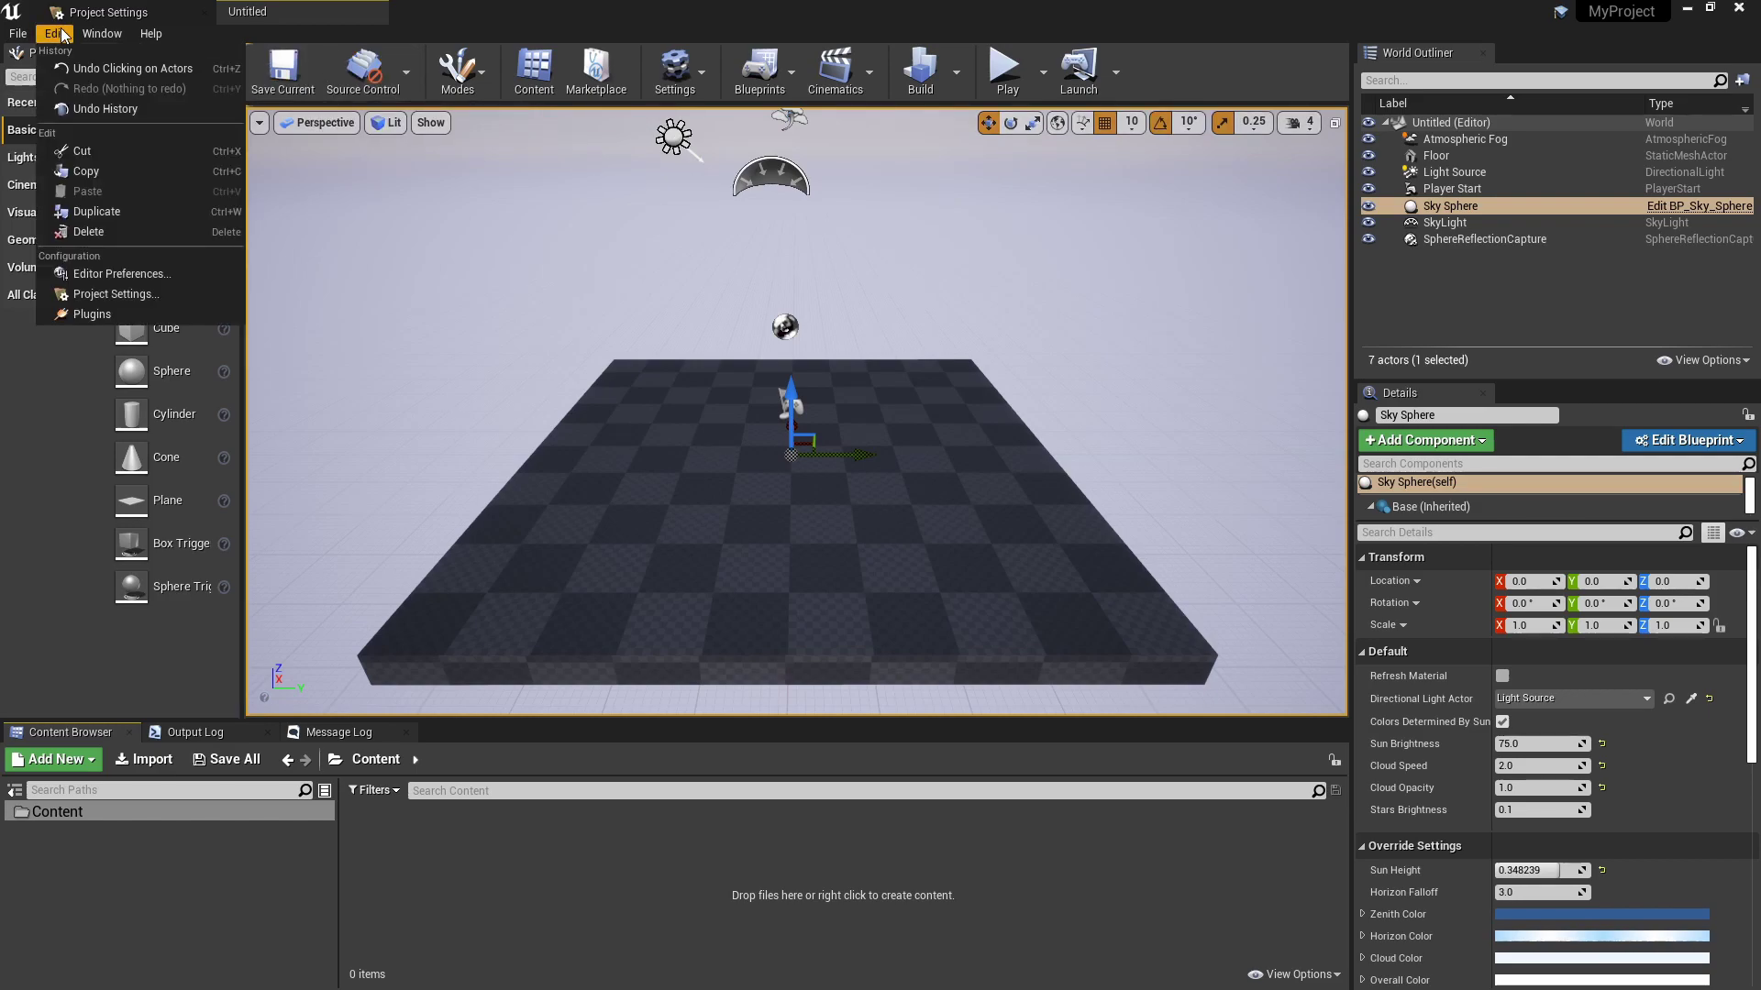
pyautogui.click(119, 321)
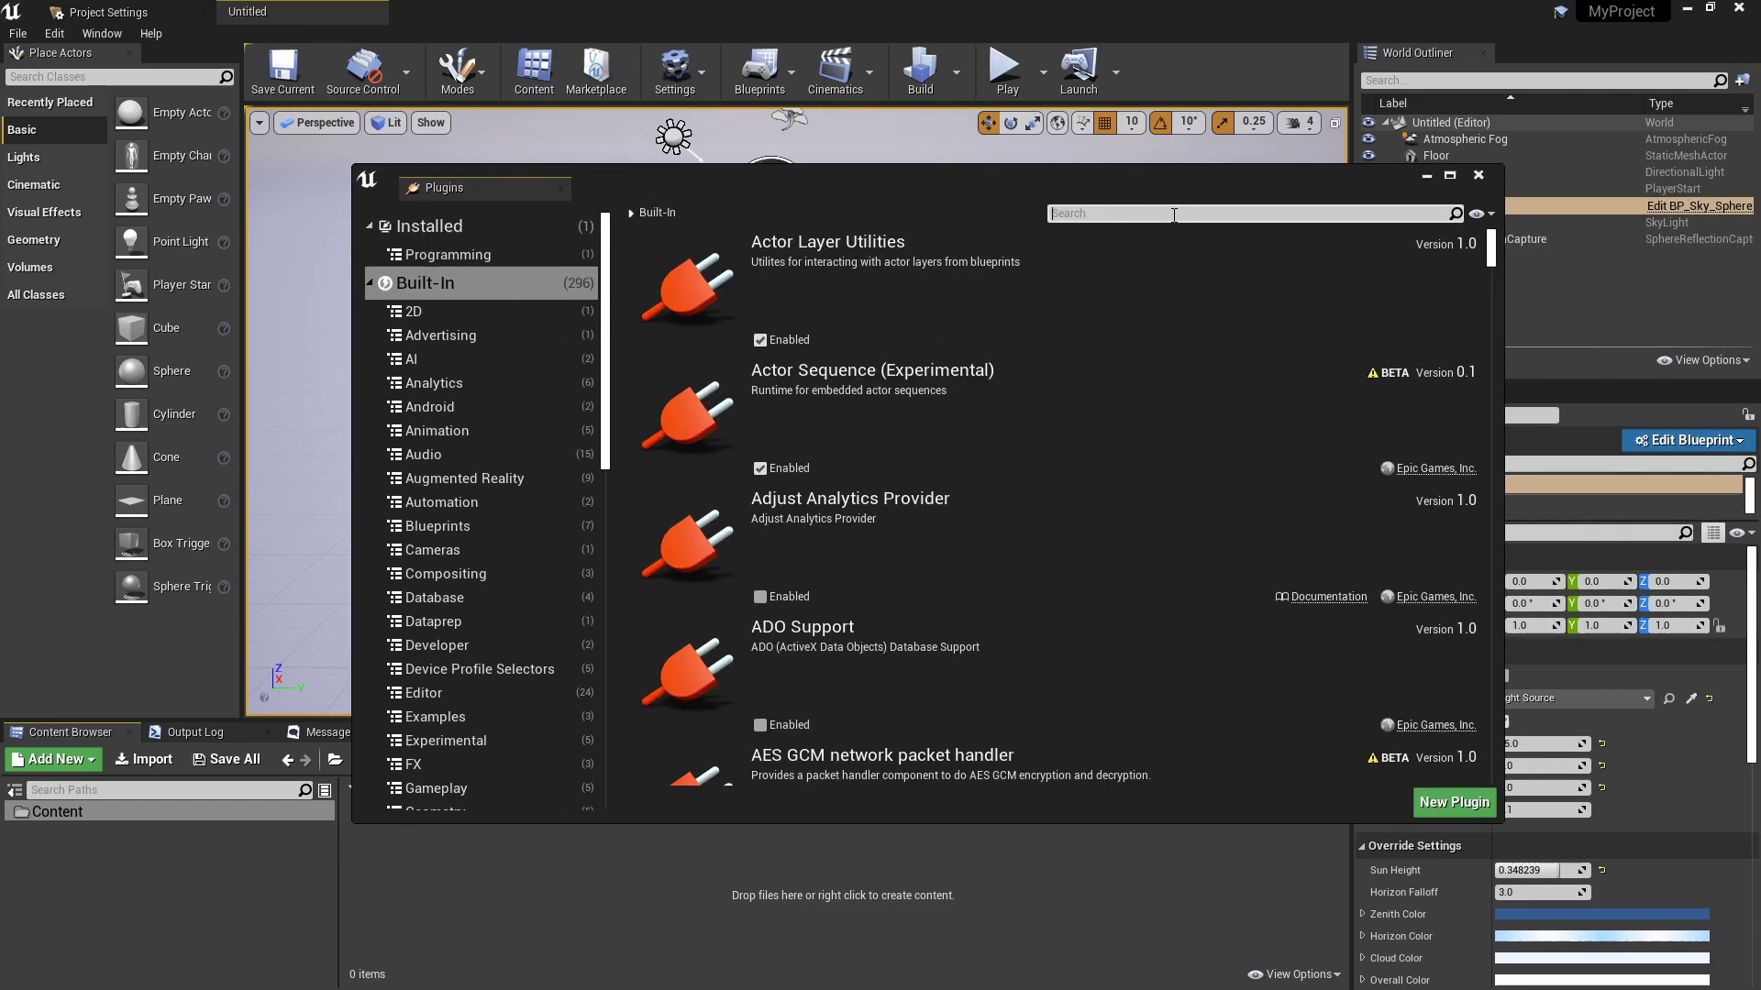
pyautogui.write('python')
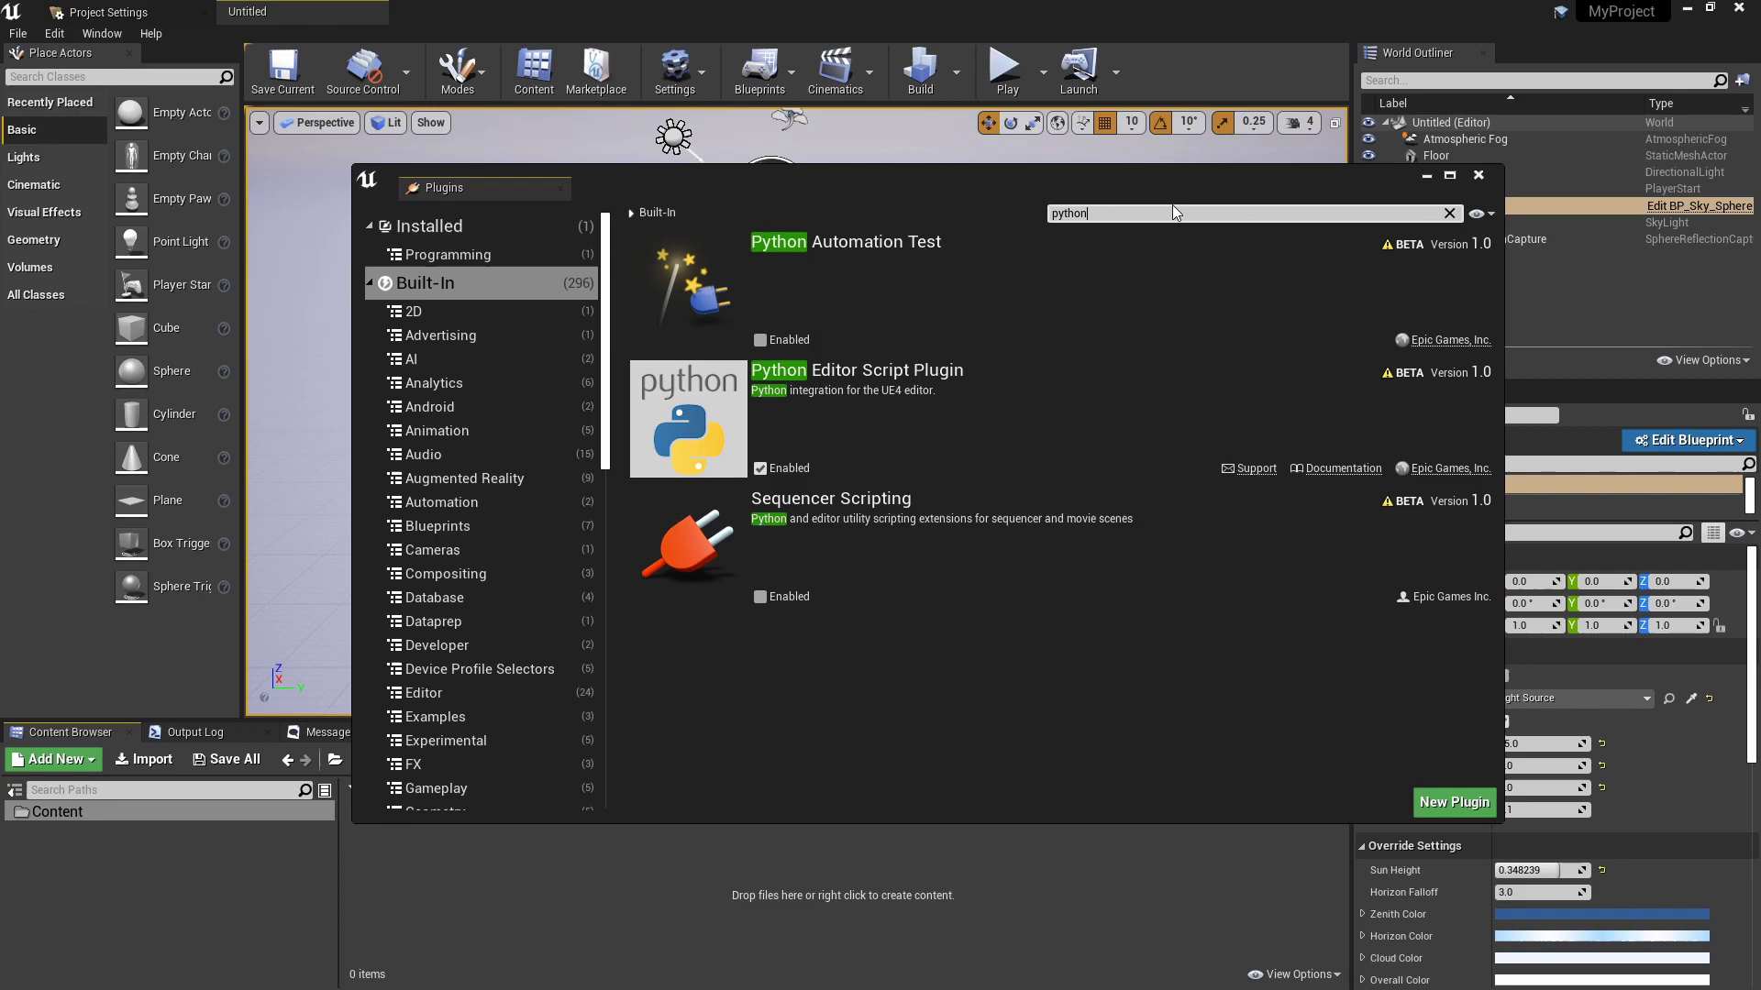
pyautogui.hotkey('ctrl', 'a')
pyautogui.write('e')
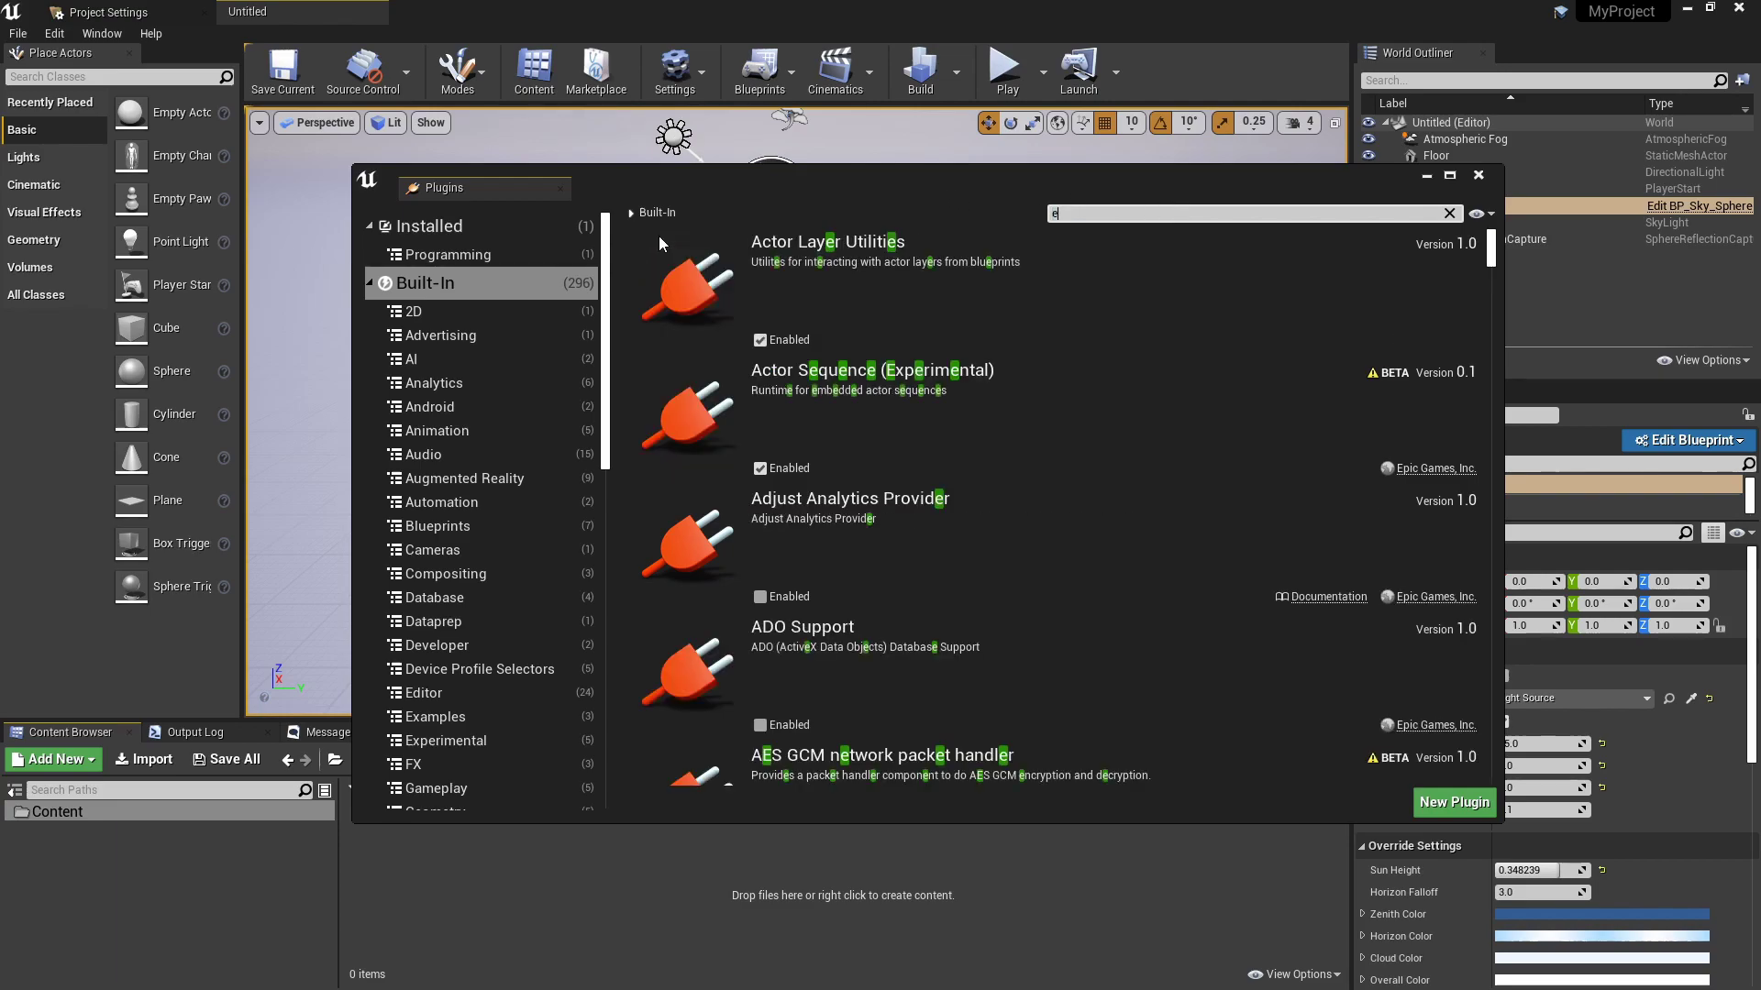
pyautogui.write('ditor scr')
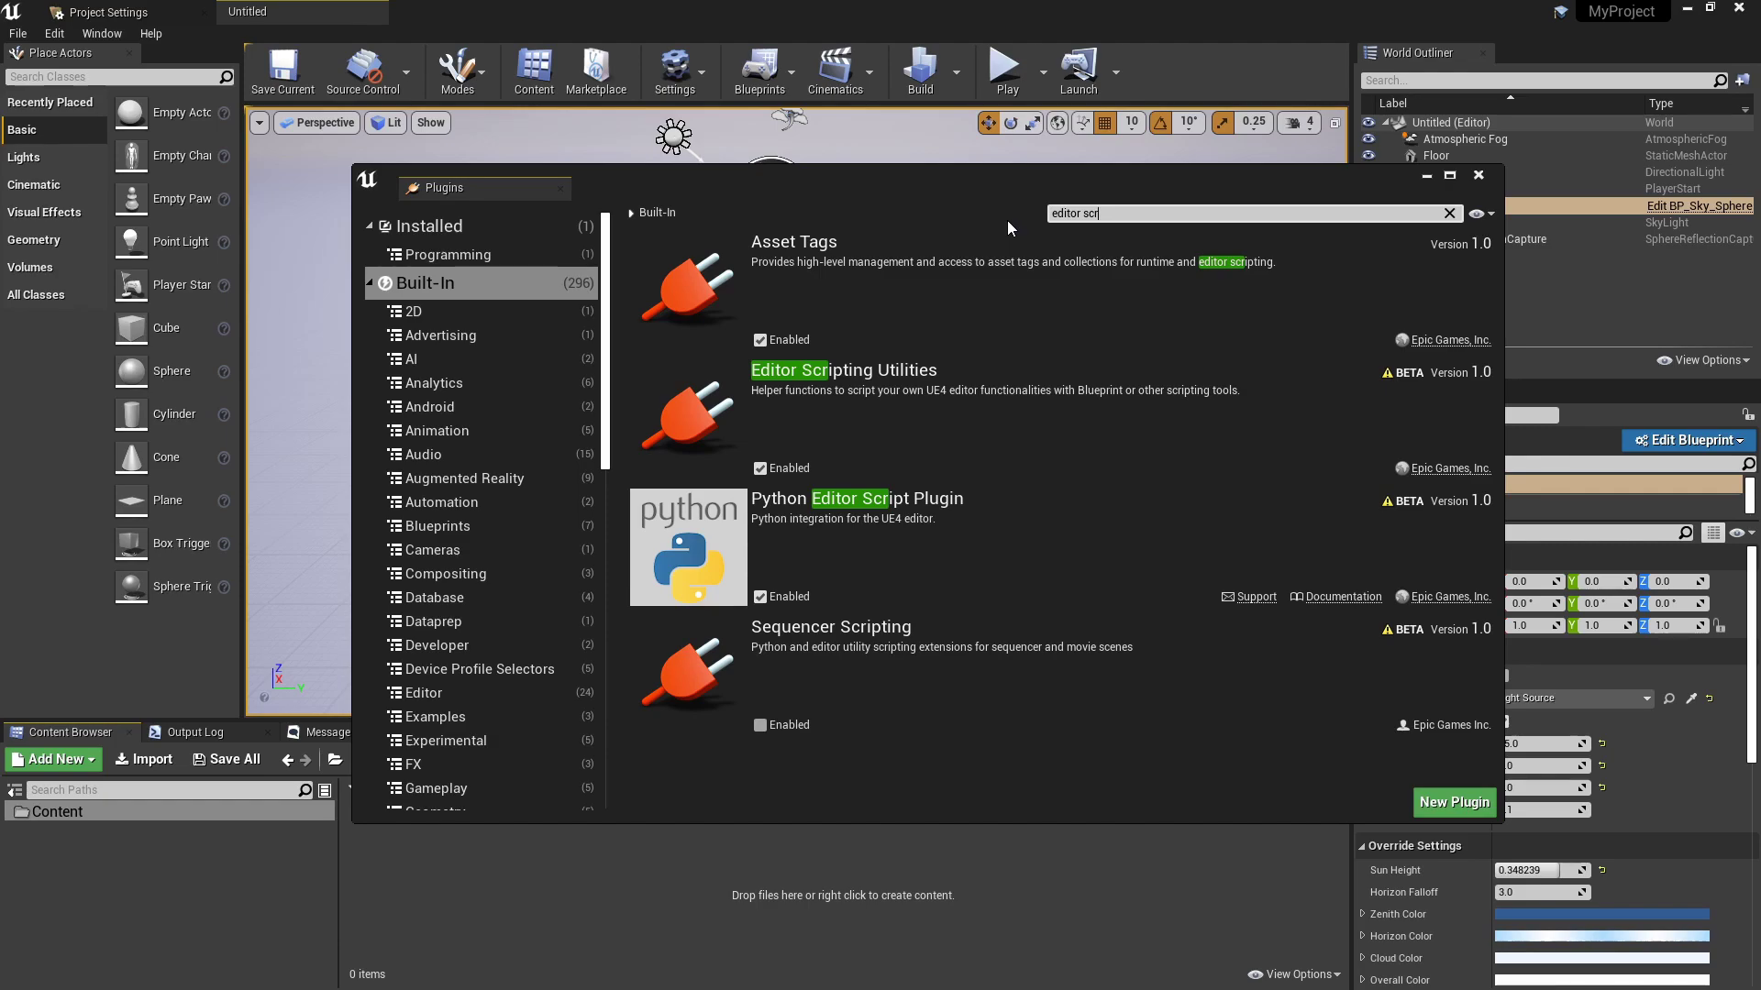
pyautogui.click(1479, 176)
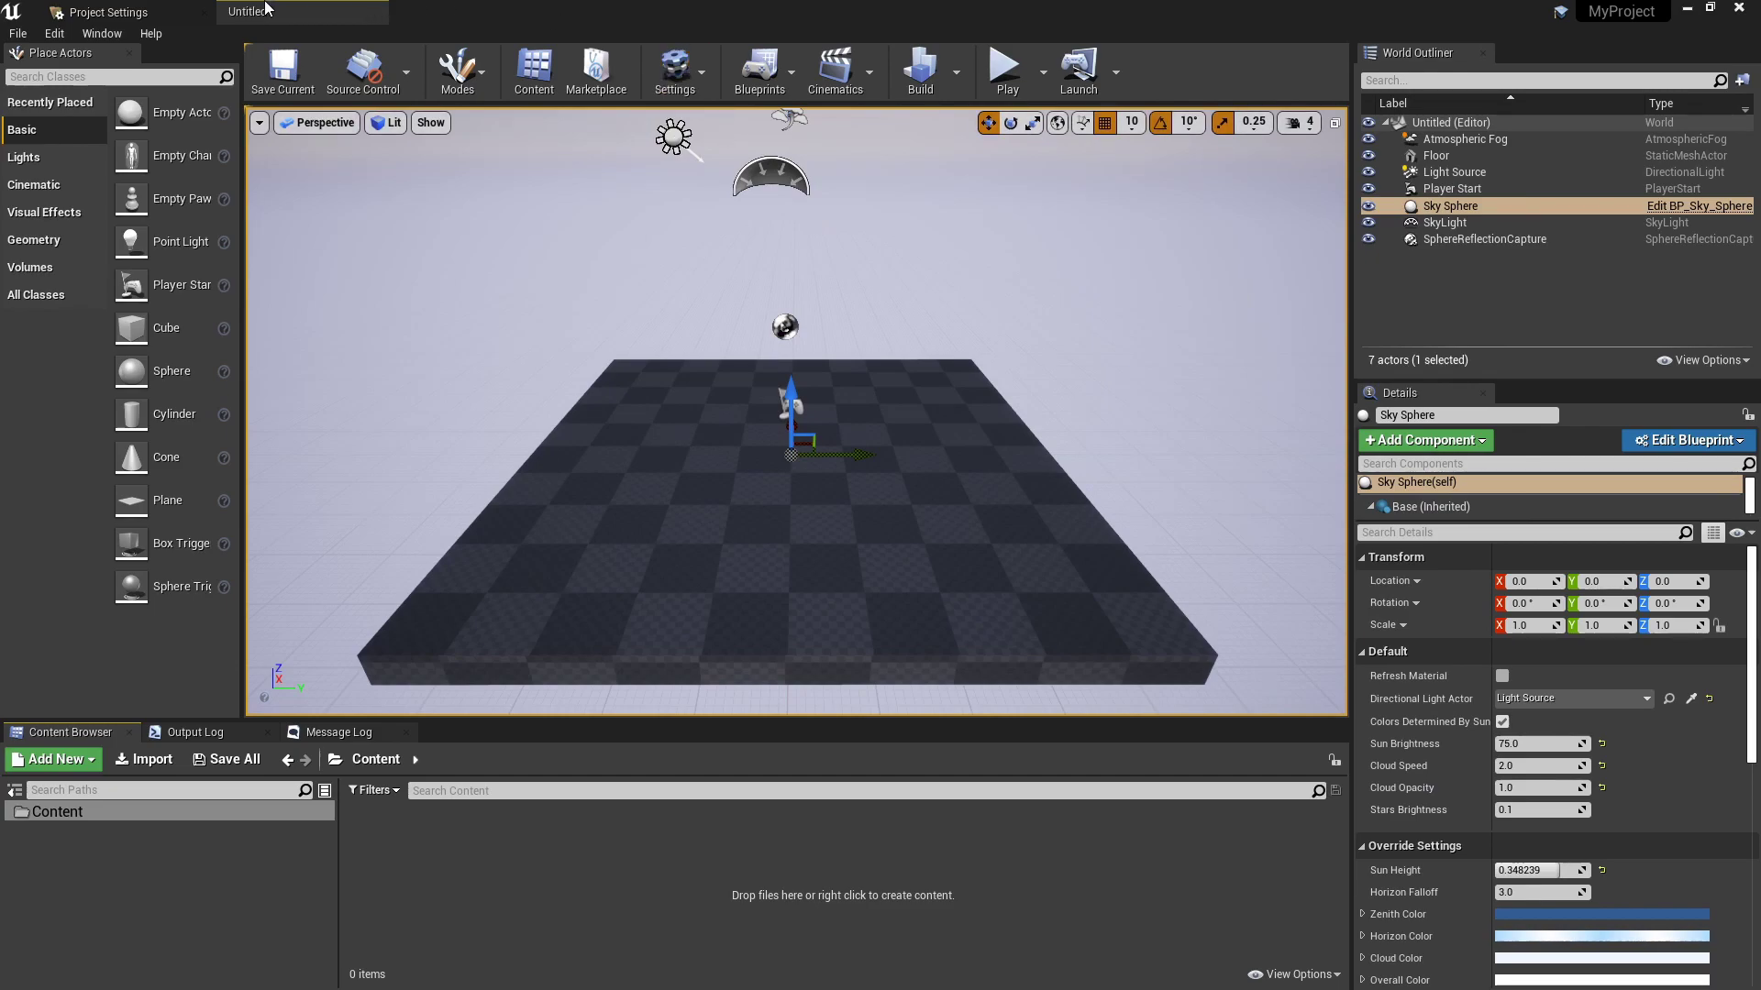
pyautogui.click(160, 8)
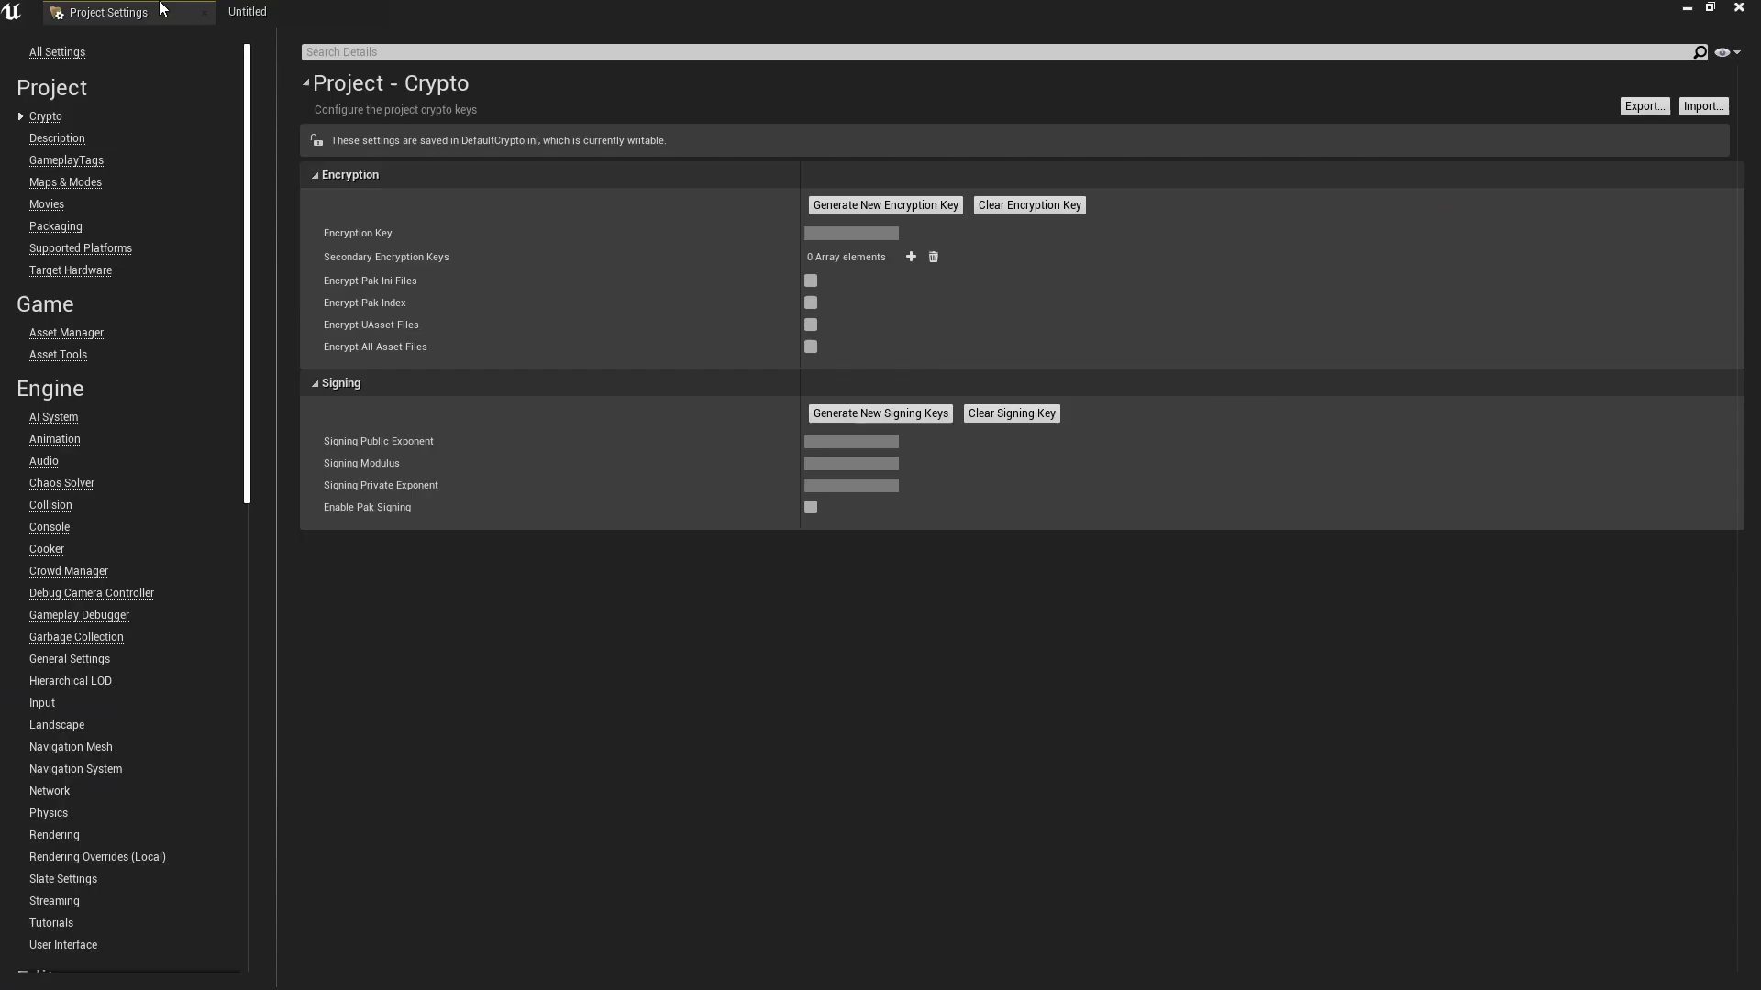
pyautogui.click(341, 53)
pyautogui.write('enable rem')
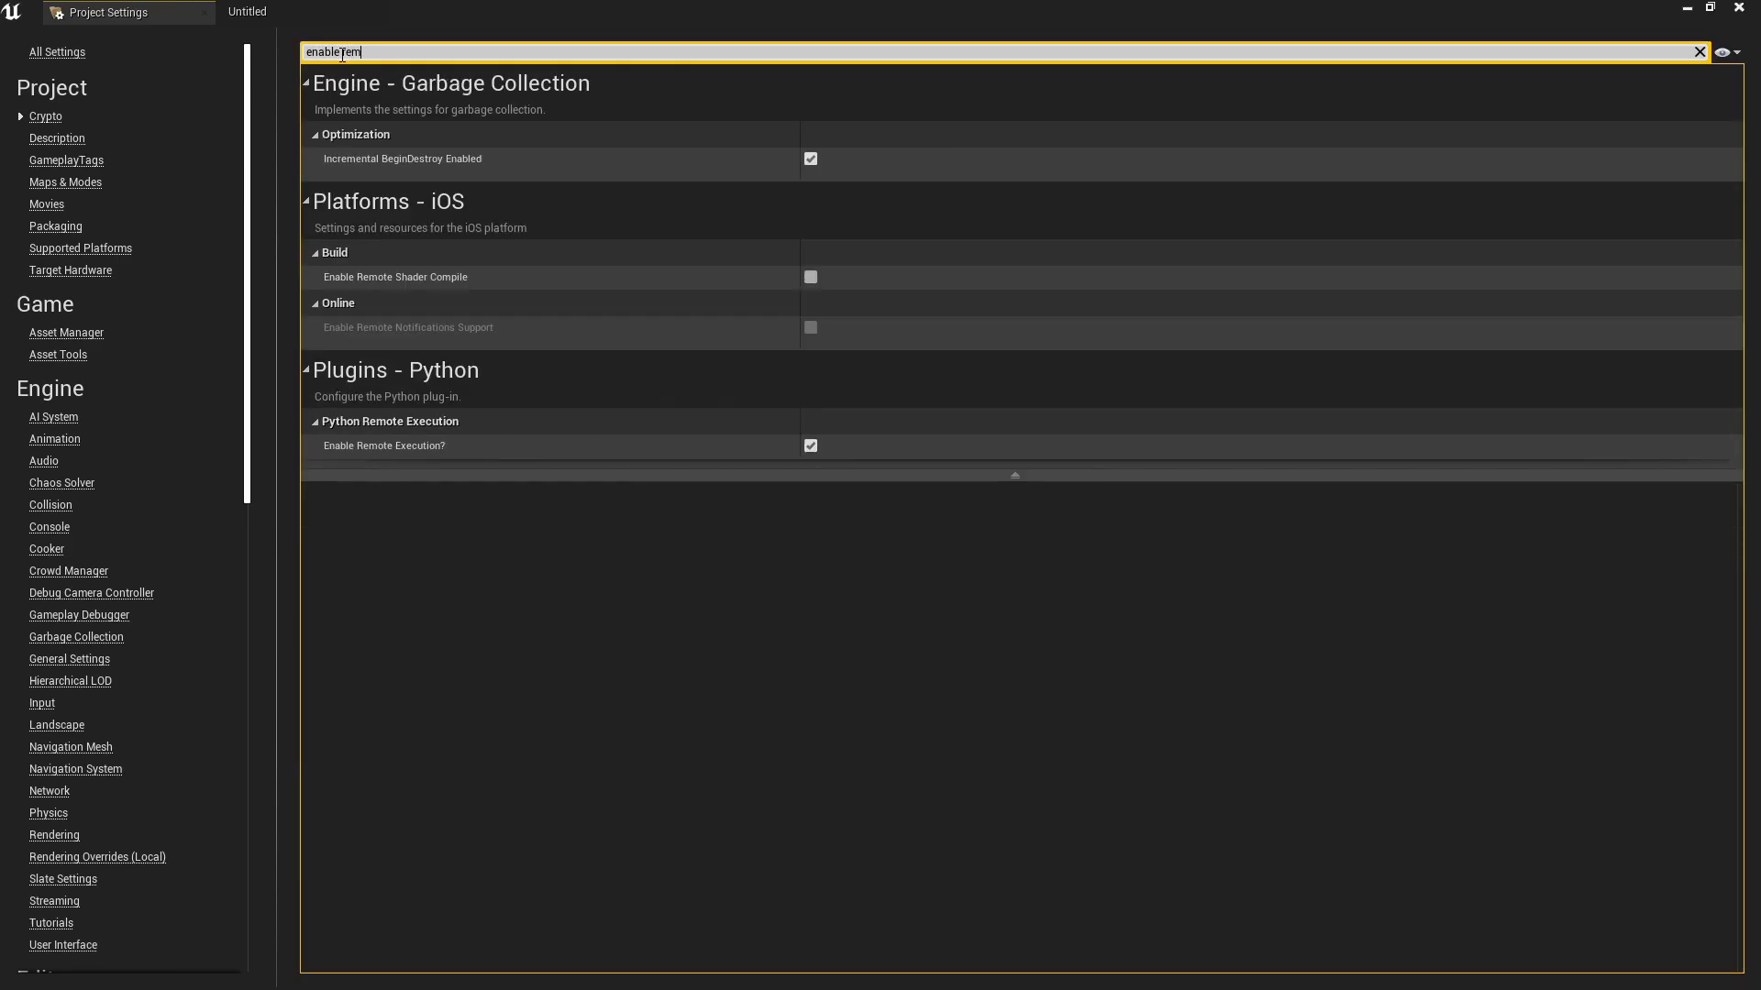
pyautogui.write('ote ex')
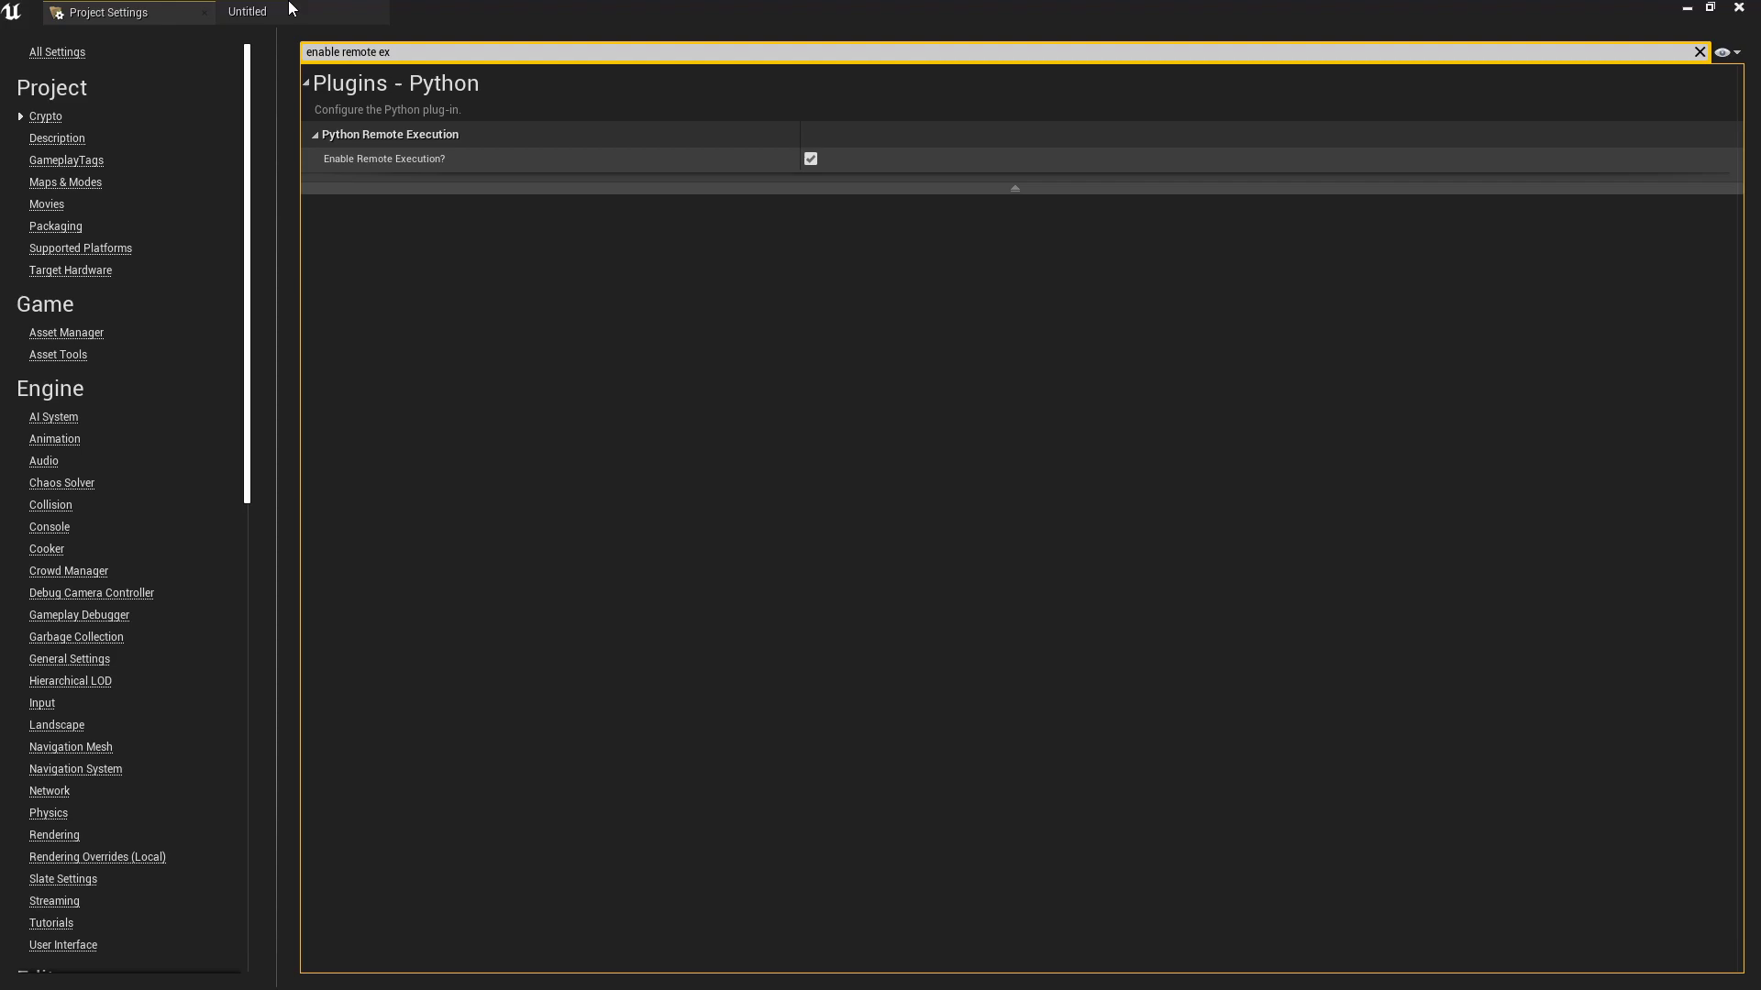
pyautogui.click(384, 9)
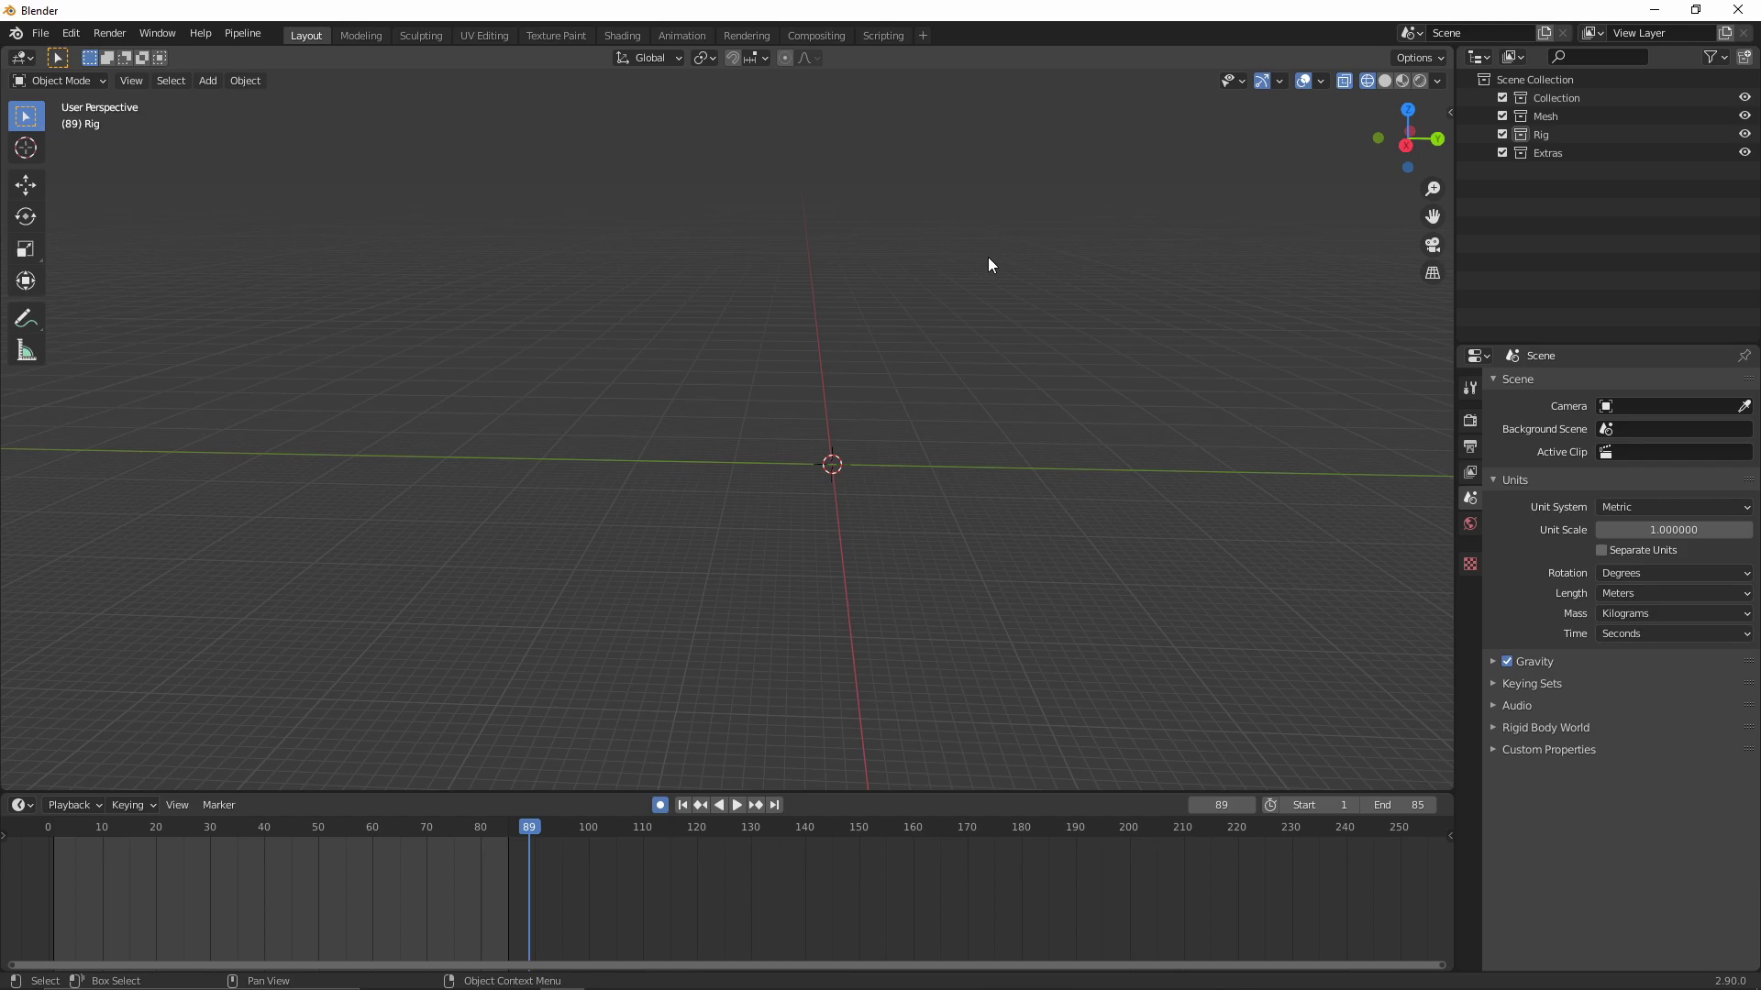
# Add a mesh cube and set its X, Y and Z dimensions to 2 m.
pyautogui.hotkey('shift', 'a')
pyautogui.moveTo(941, 334)
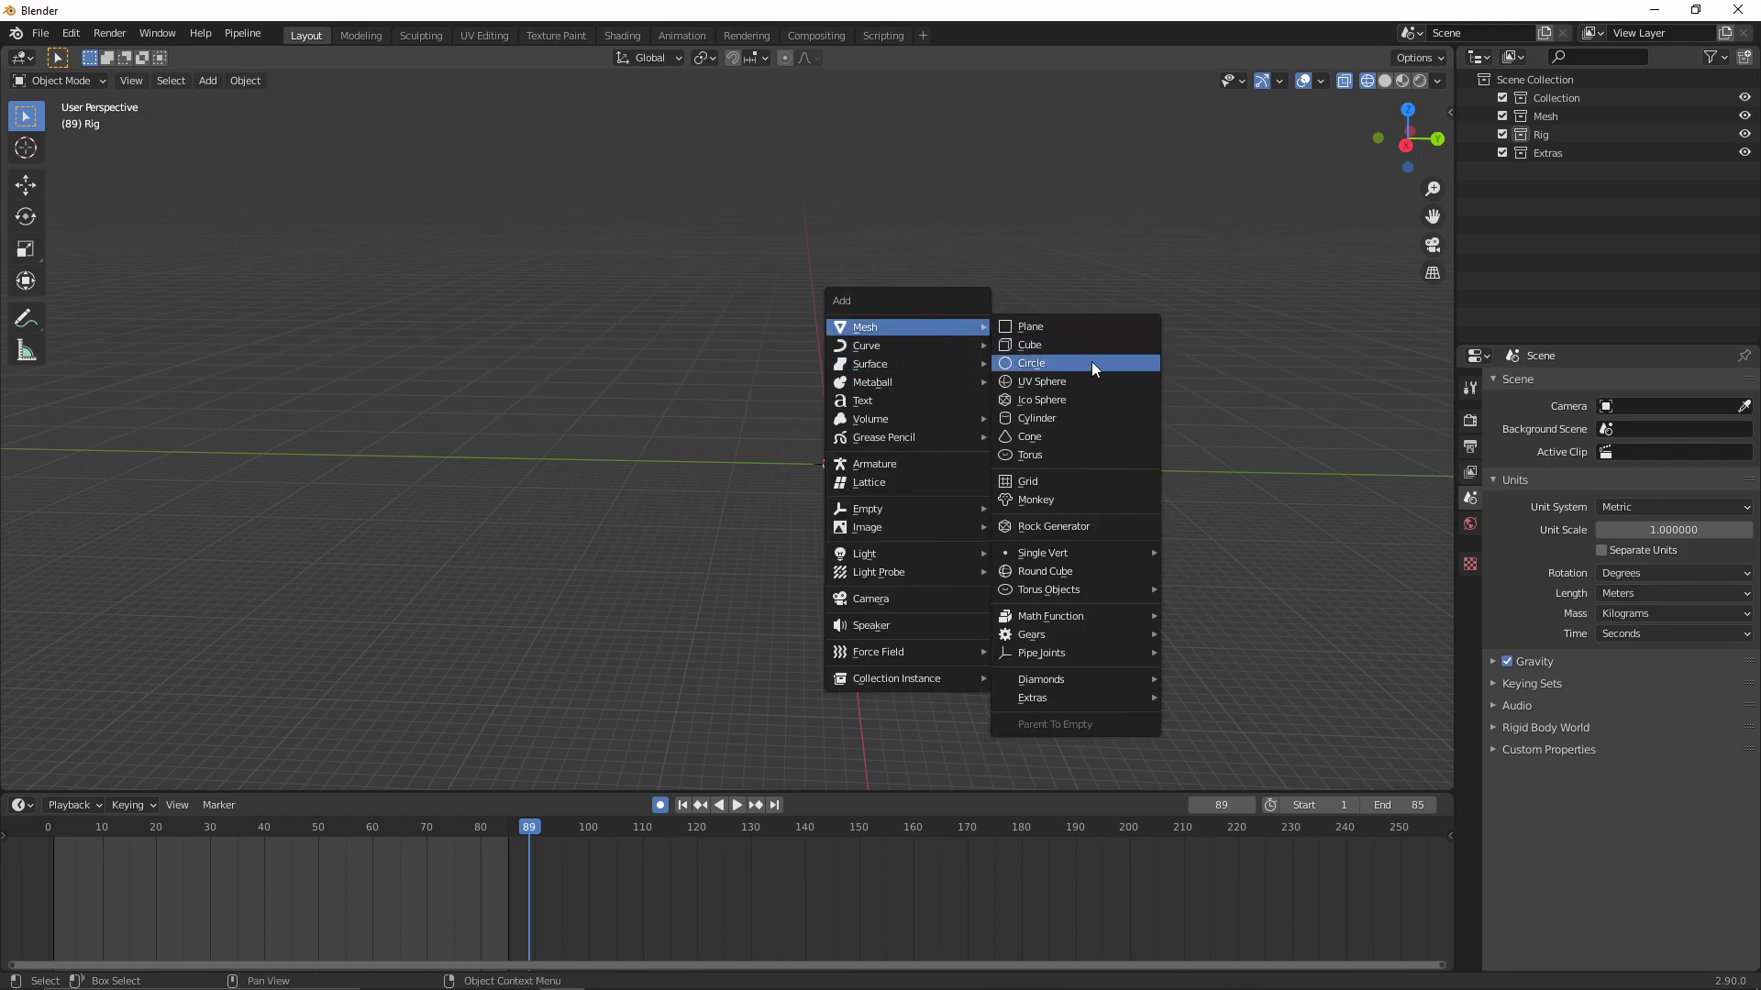
pyautogui.click(1084, 348)
pyautogui.press('n')
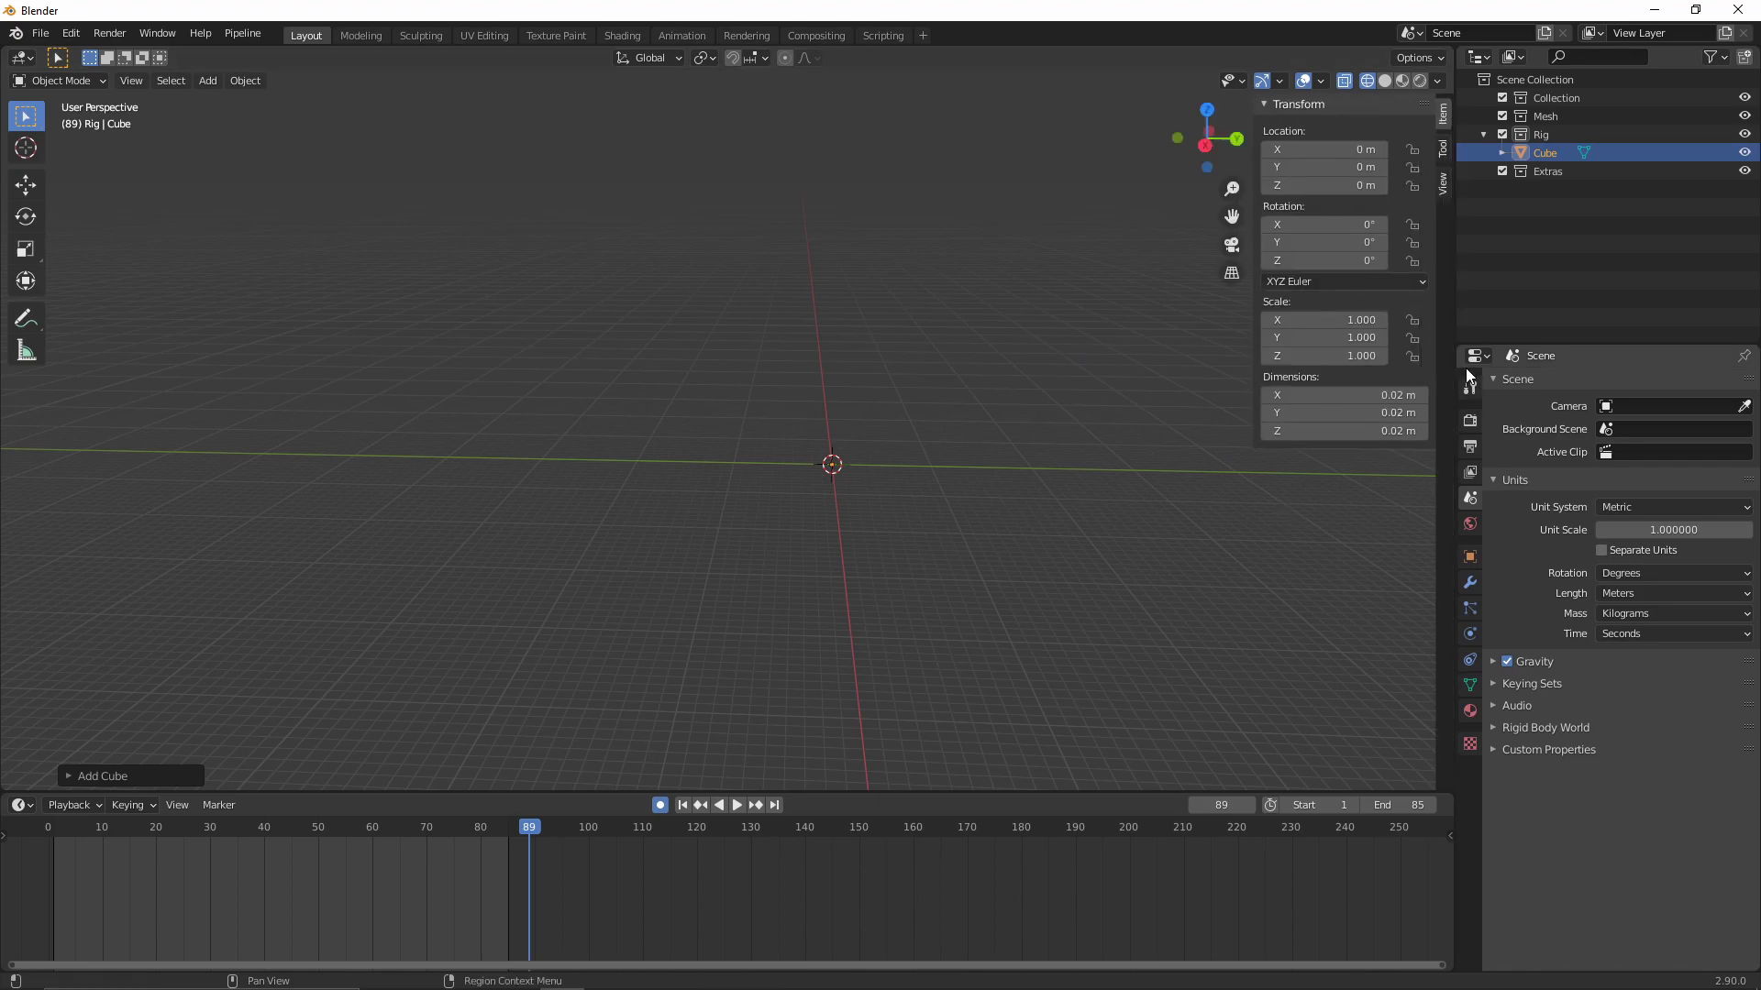
pyautogui.click(1398, 395)
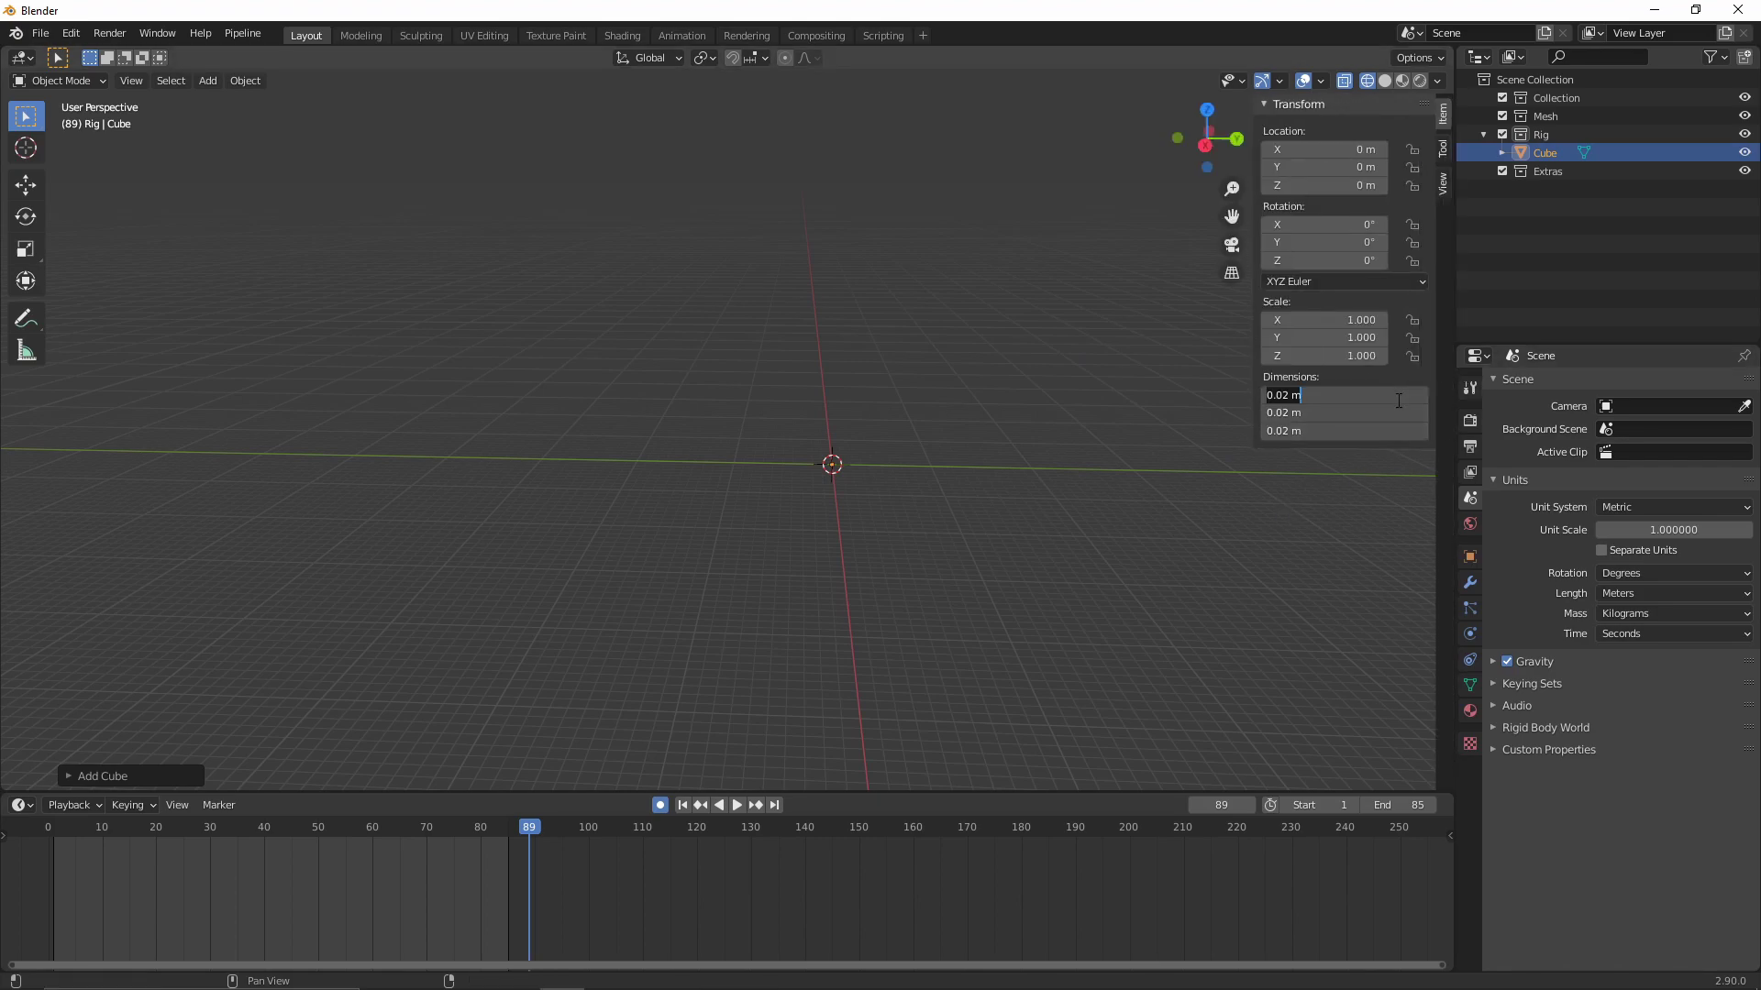
pyautogui.write('2')
pyautogui.press('Return')
# Browse the Render, View Layer and Scene properties and keyframe the cube's location.
pyautogui.click(1470, 447)
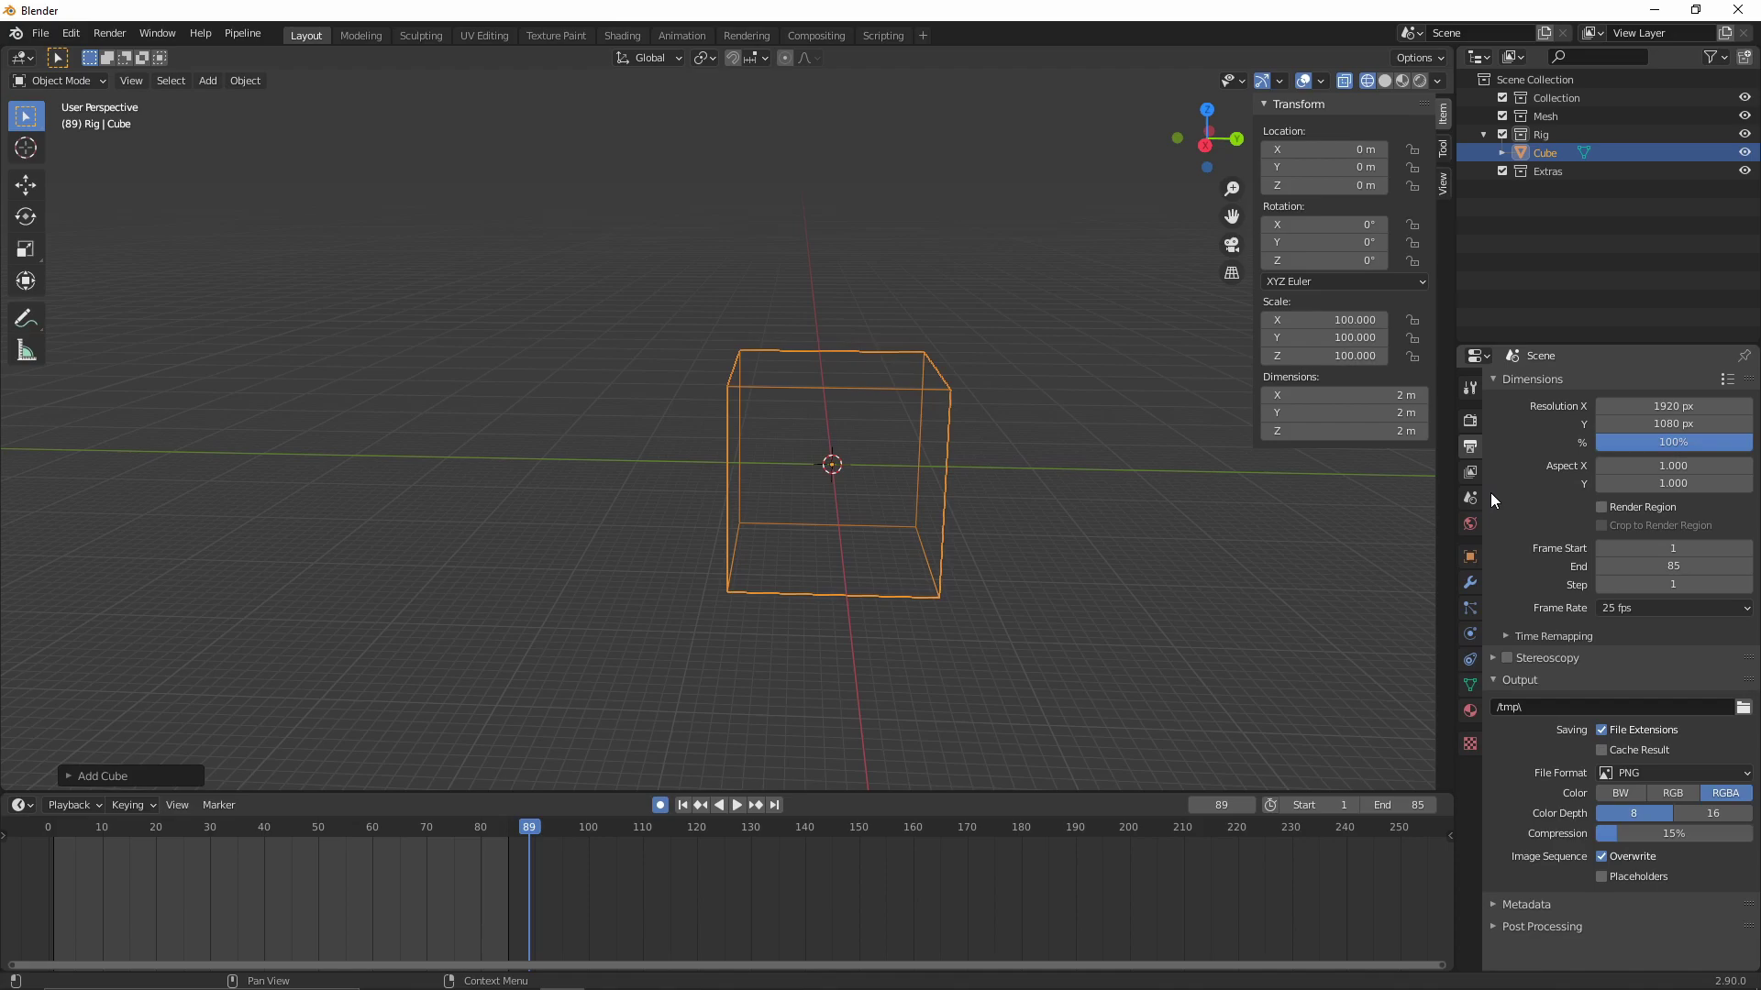
pyautogui.click(1472, 473)
pyautogui.click(1470, 498)
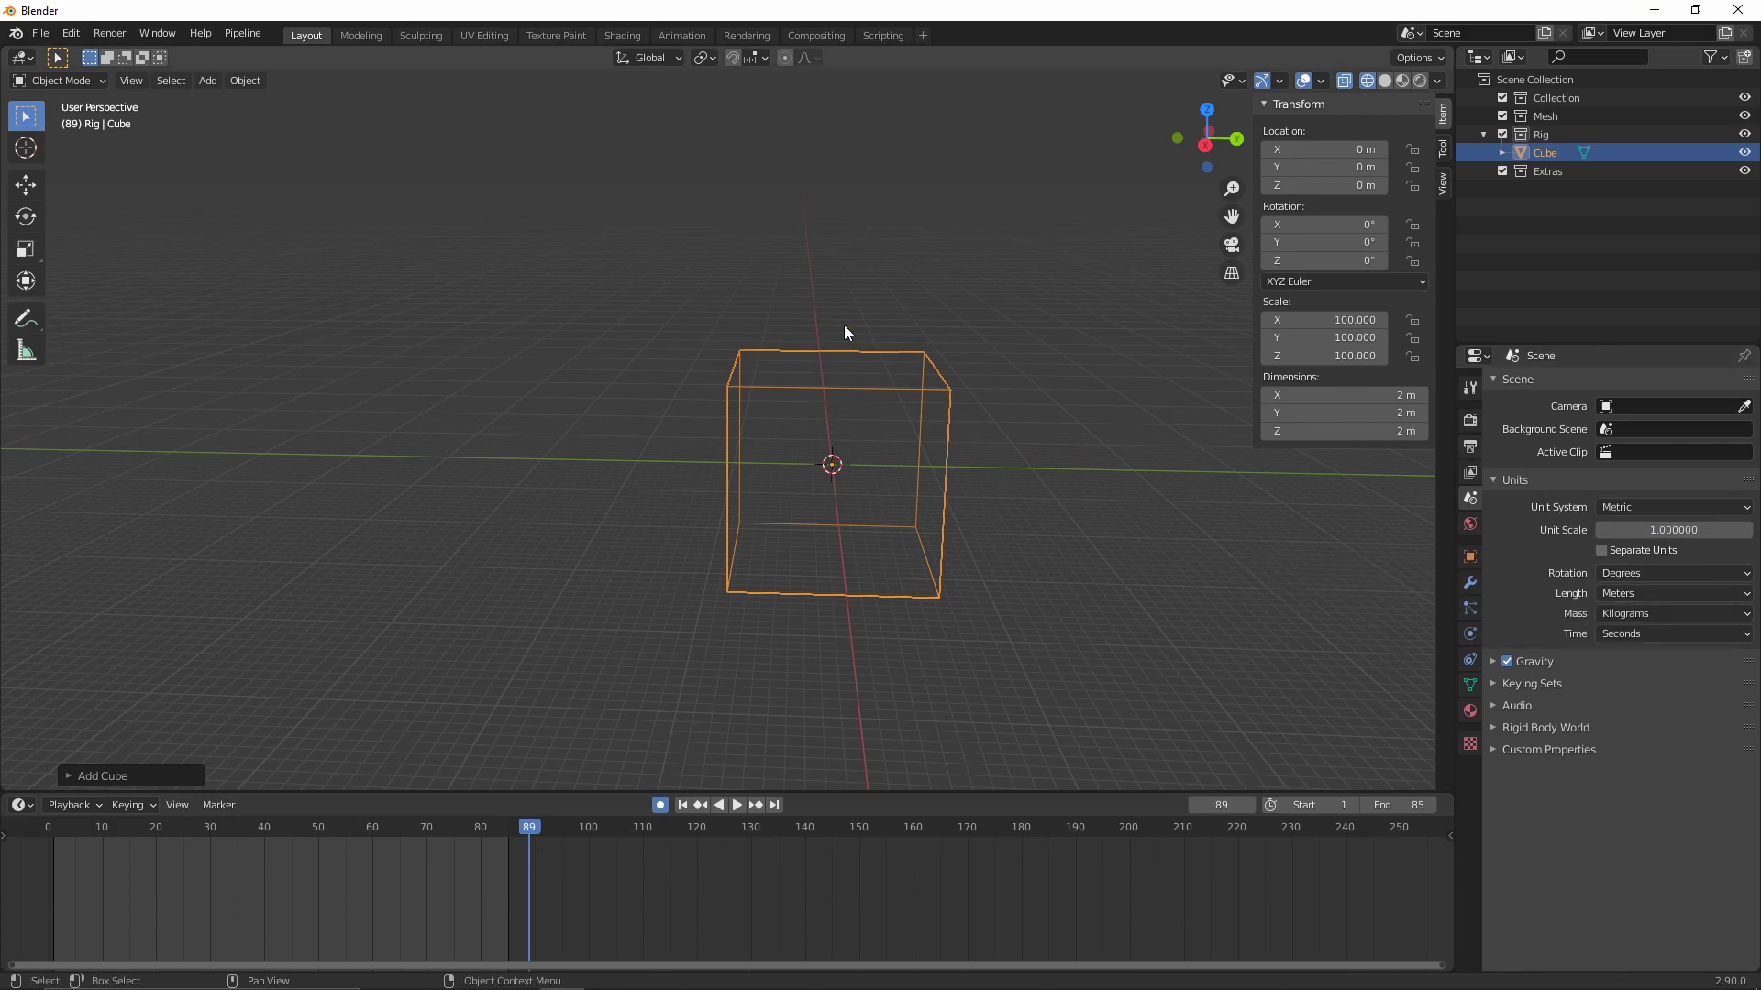
pyautogui.moveTo(976, 323); pyautogui.dragTo(972, 328, button='middle')
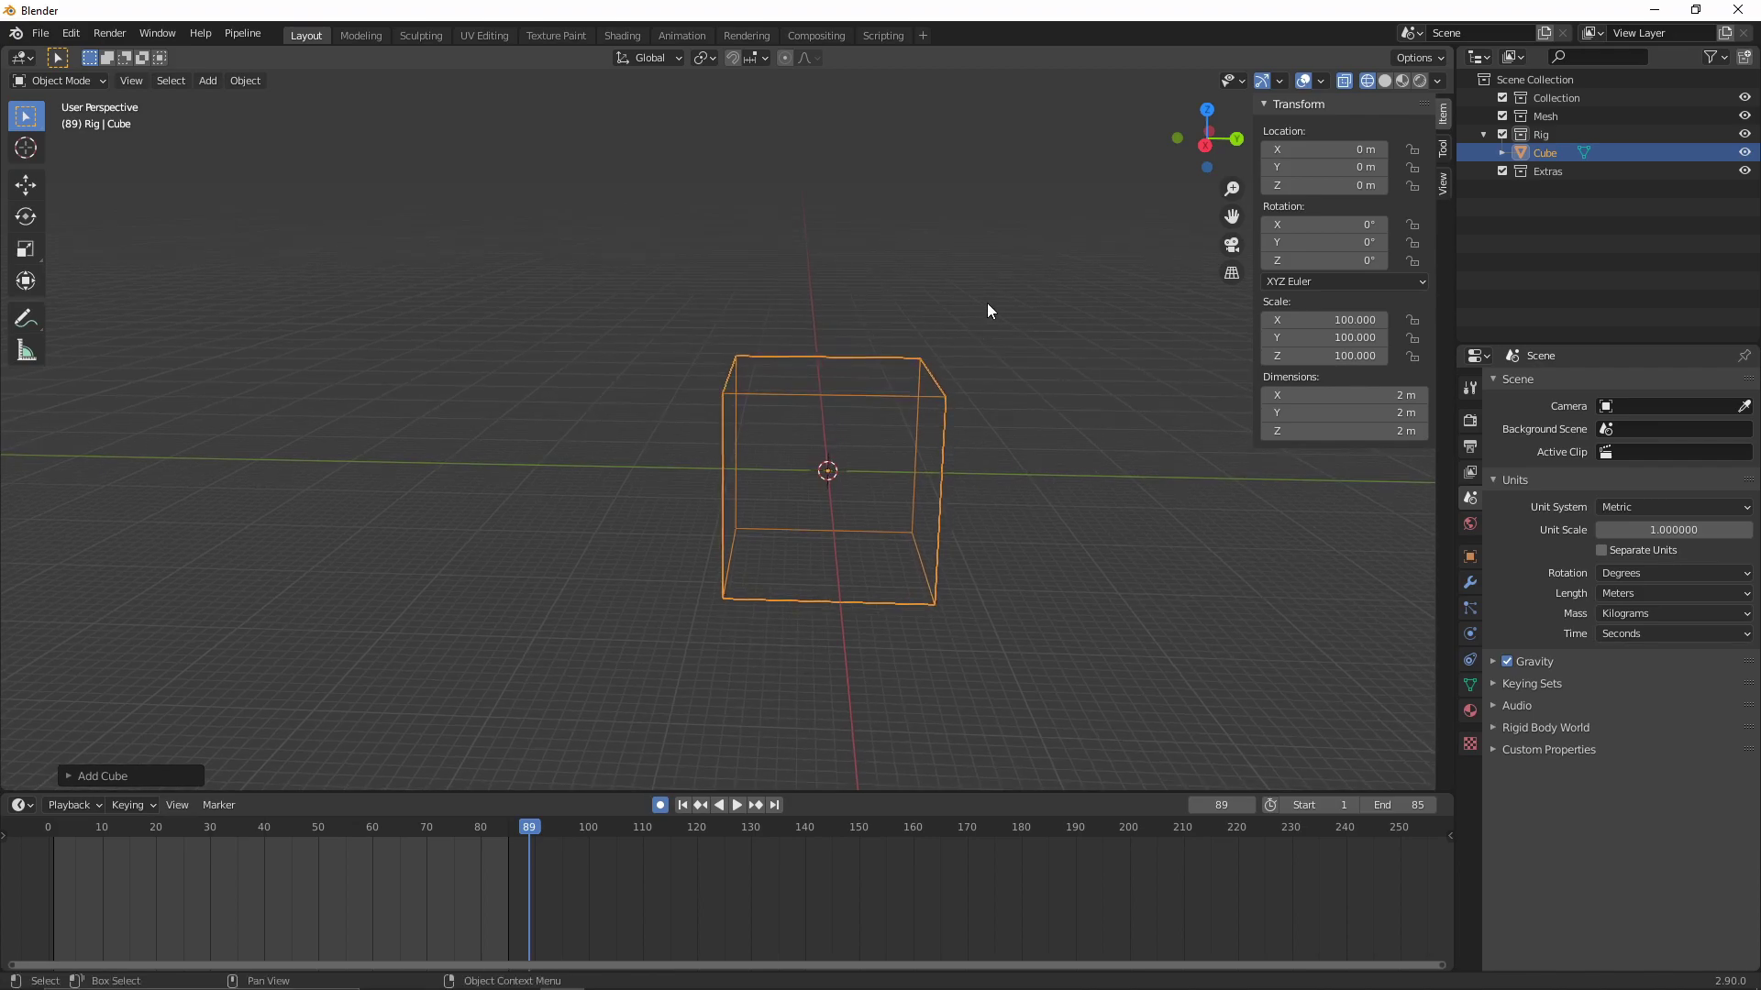
pyautogui.press('i')
pyautogui.hotkey('ctrl', 'a')
# Apply the Cube's scale to 1.000 and move it into the Mesh collection in the Outliner.
pyautogui.click(767, 451)
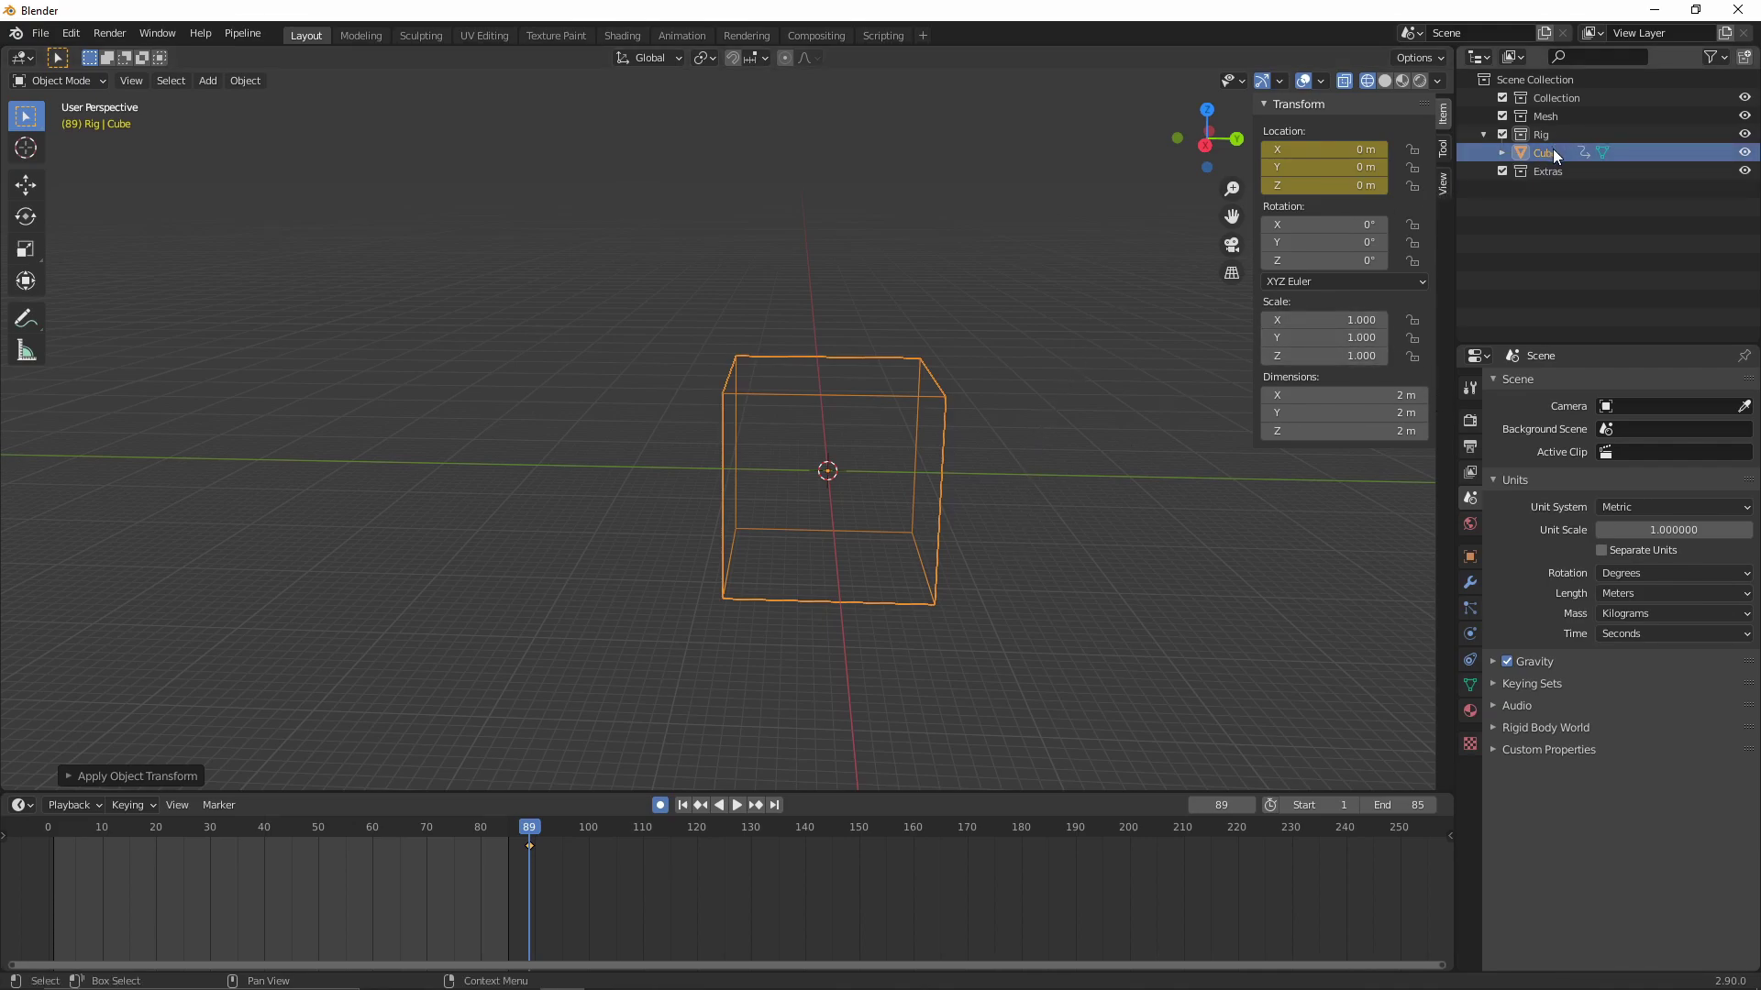
pyautogui.moveTo(1549, 156); pyautogui.dragTo(1554, 122)
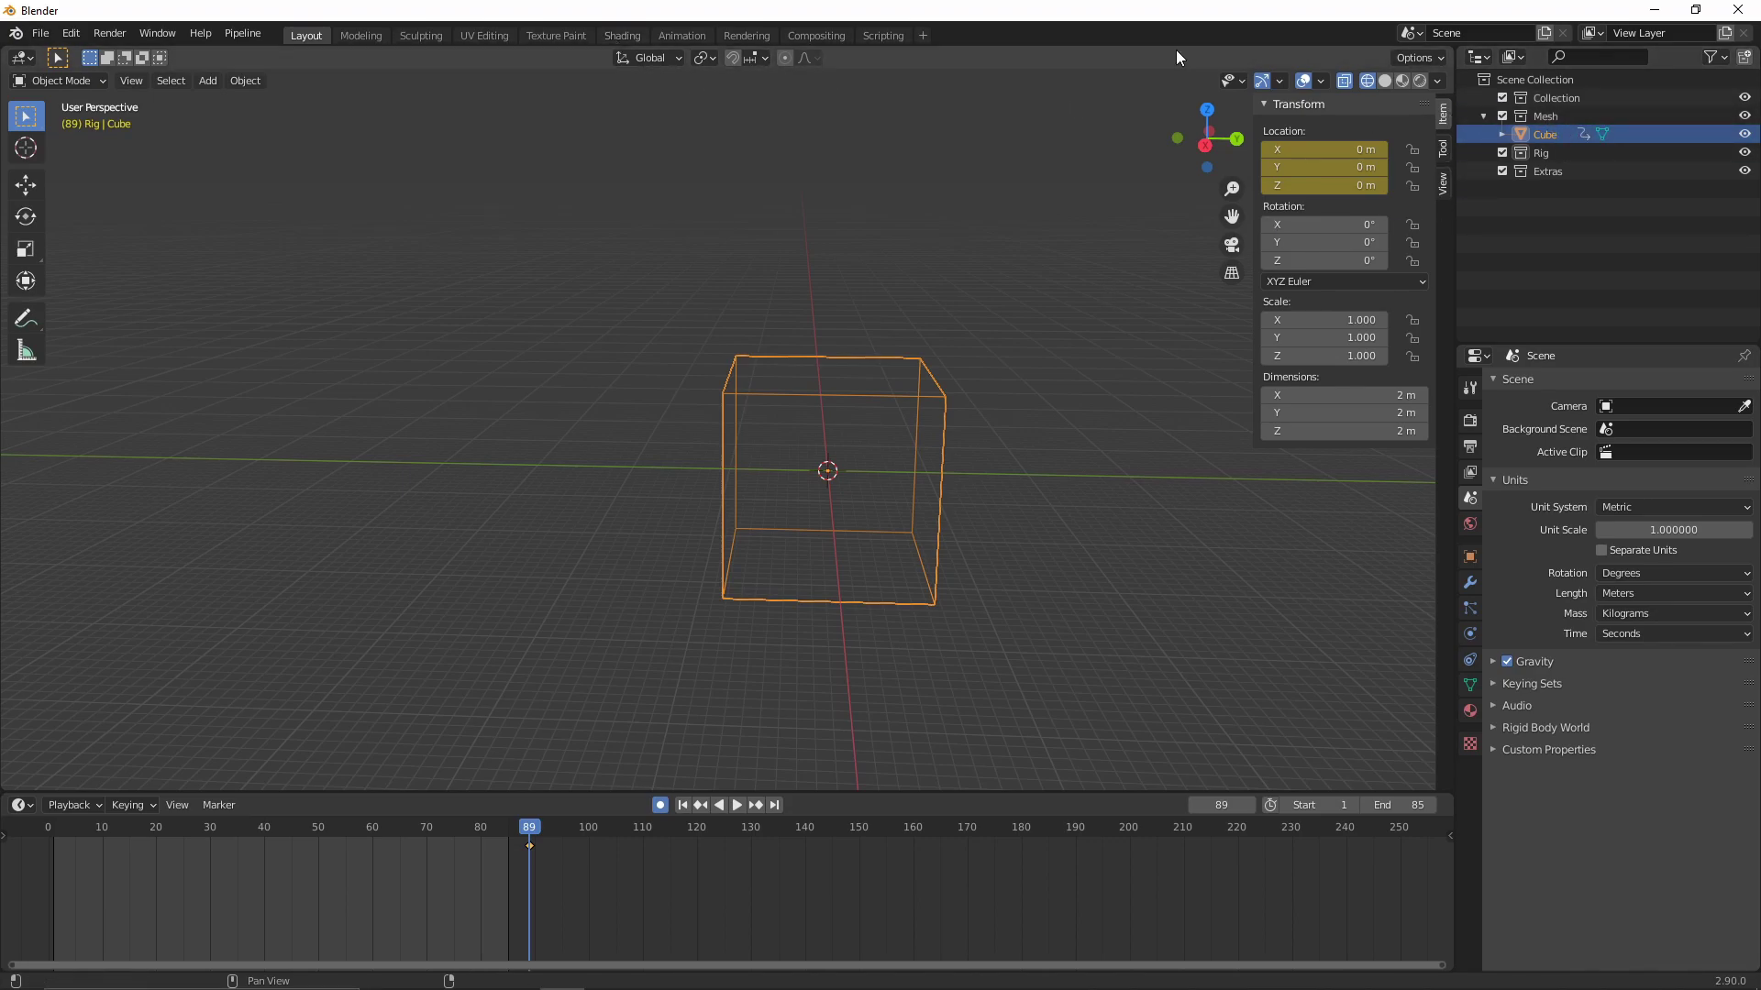
# Export the Cube via Pipeline > Export > Send to Unreal, then toggle its visibility off and on.
pyautogui.click(243, 34)
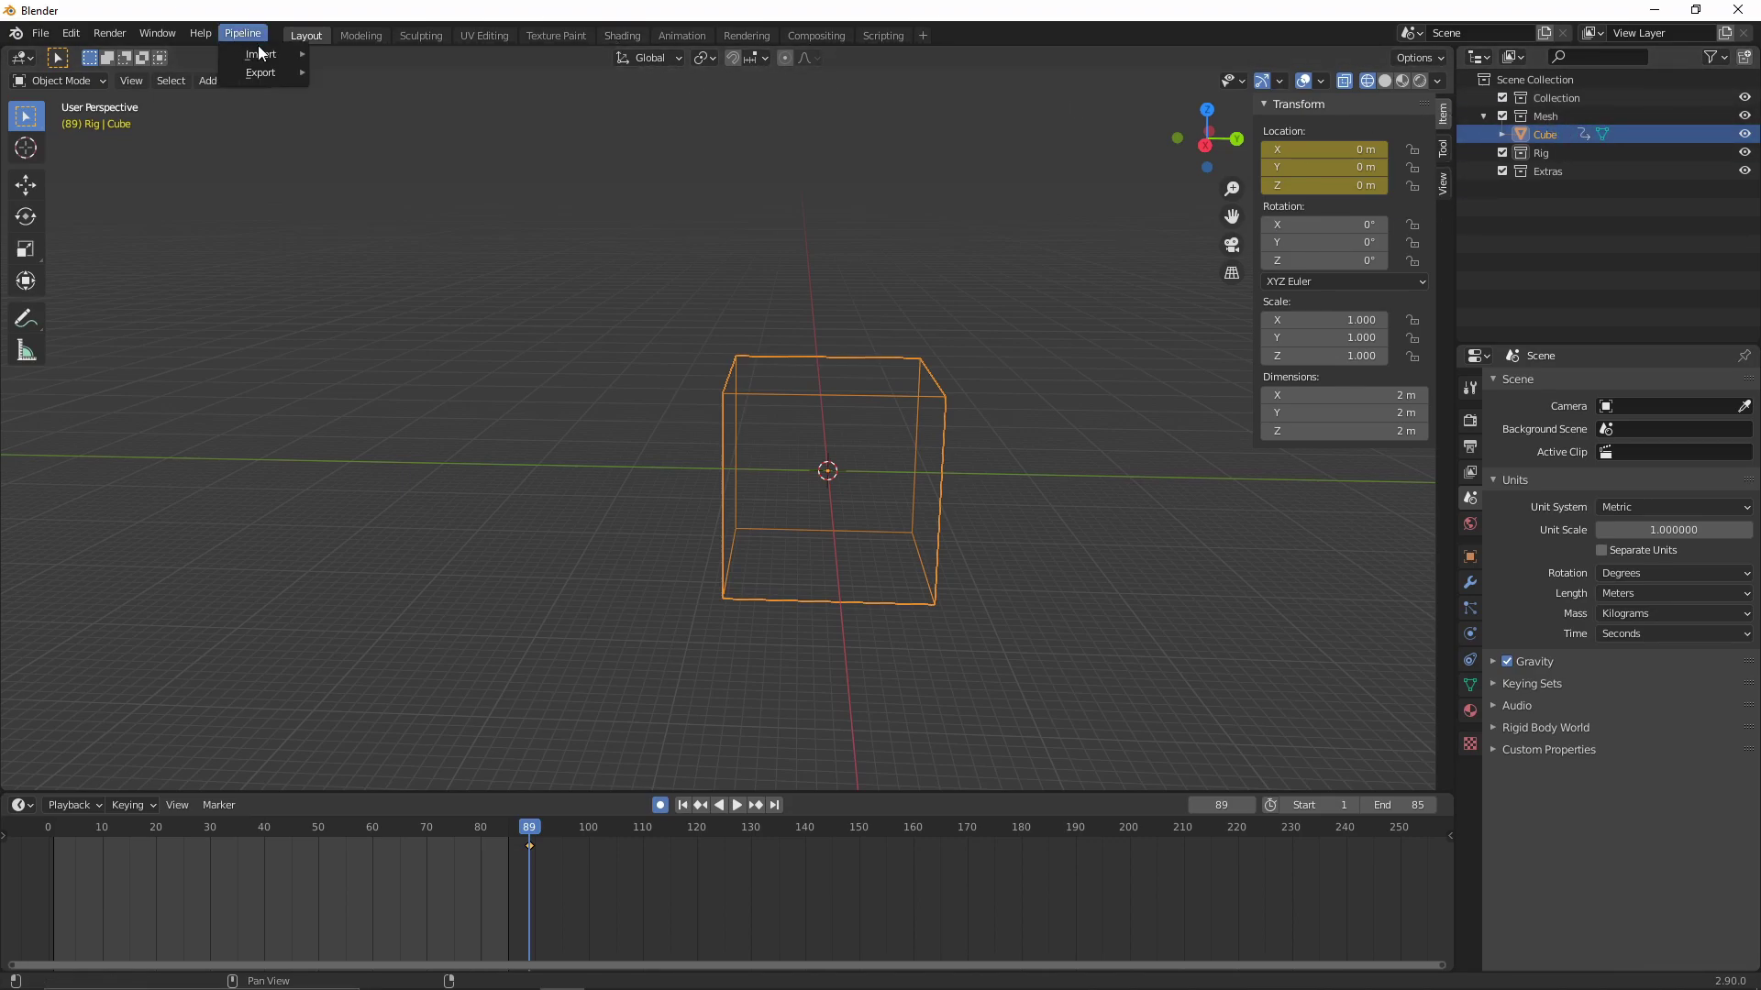
pyautogui.moveTo(267, 73)
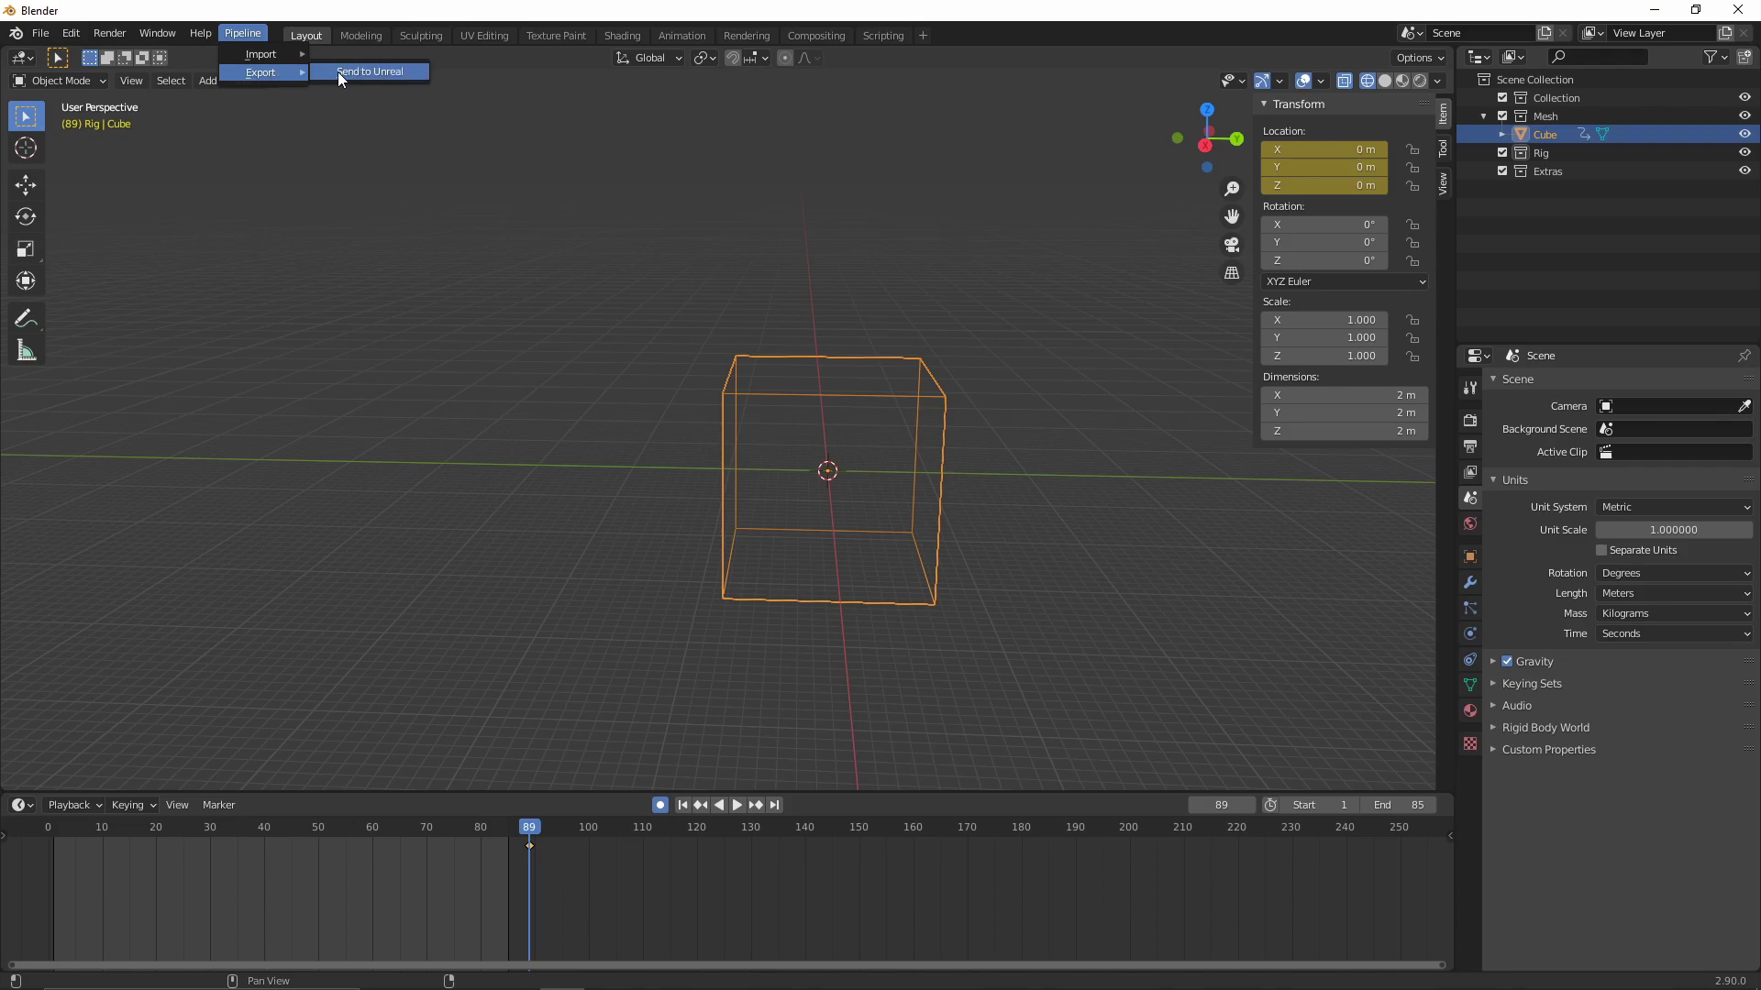
pyautogui.click(337, 71)
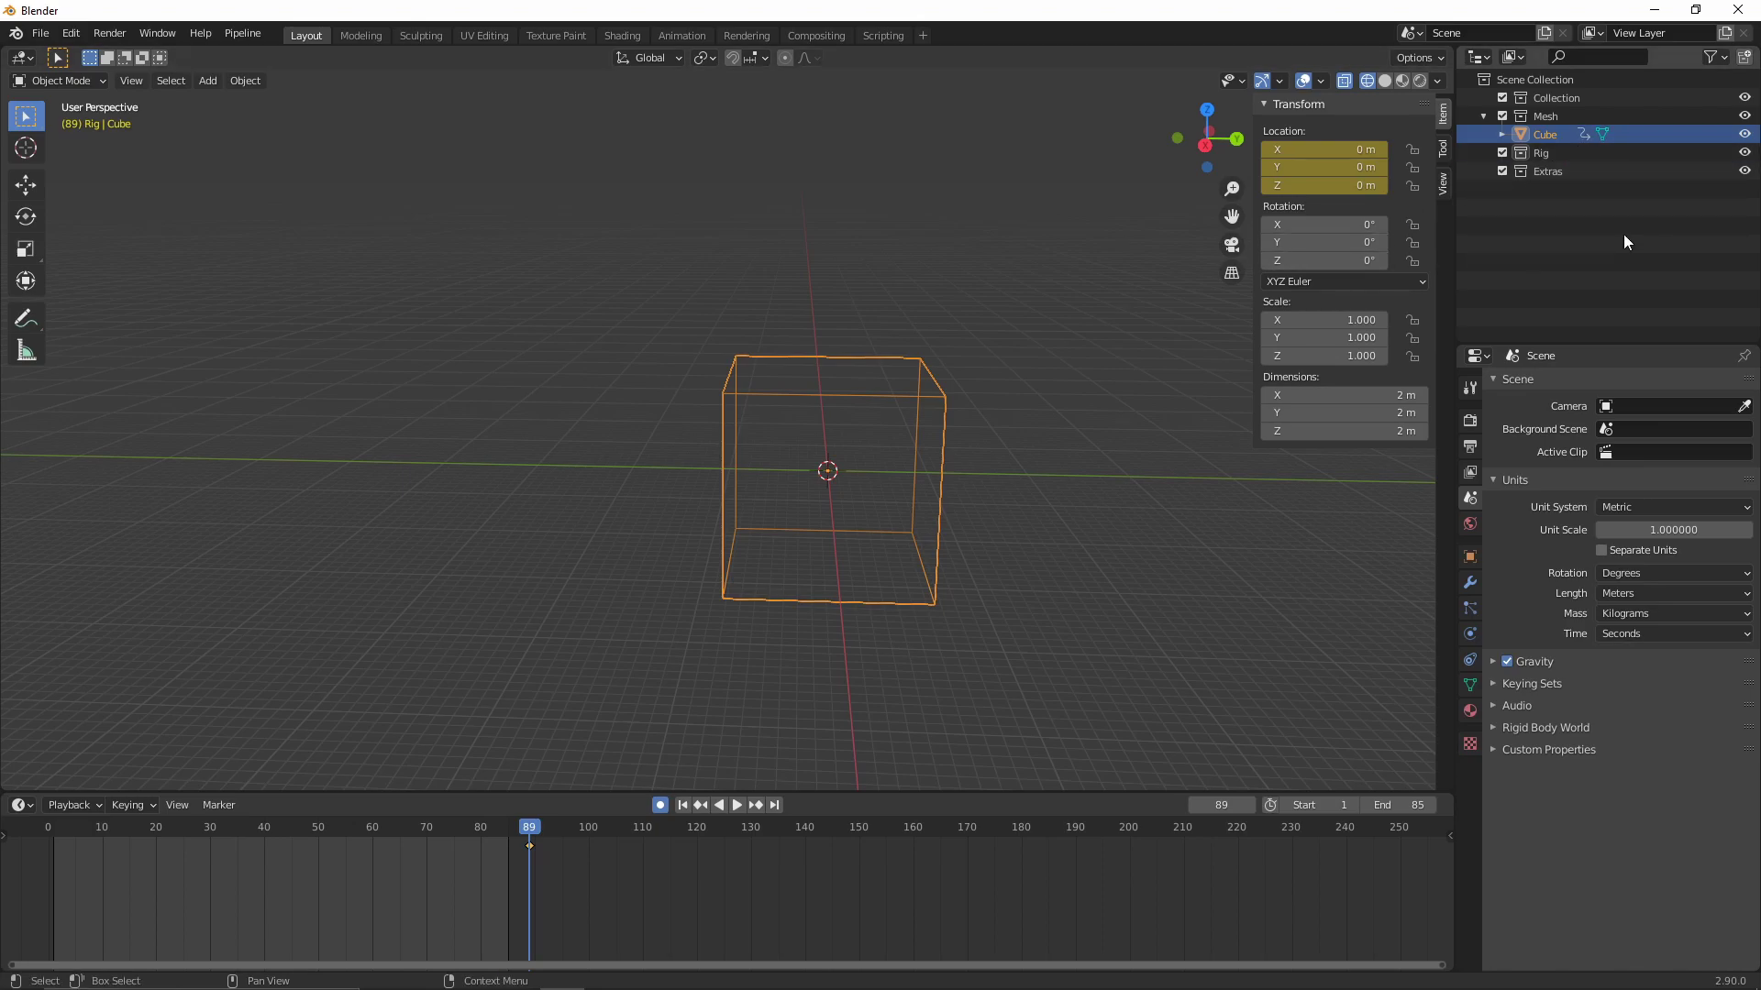
pyautogui.click(1744, 134)
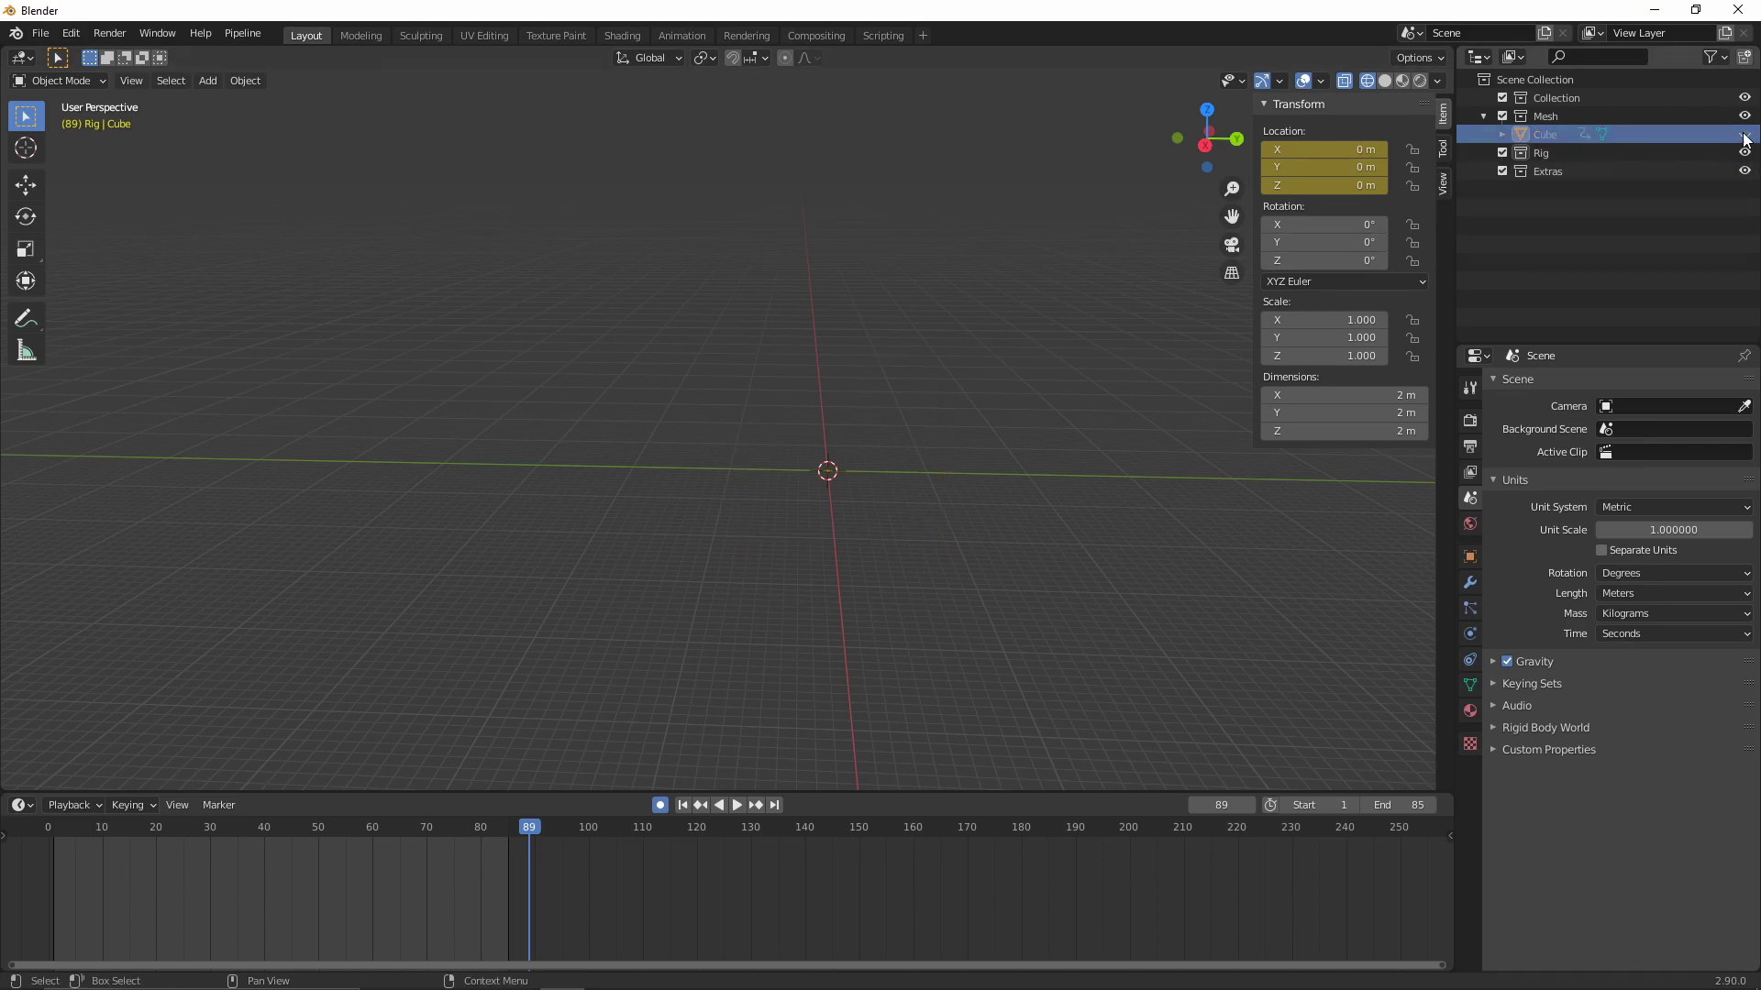
pyautogui.click(1745, 135)
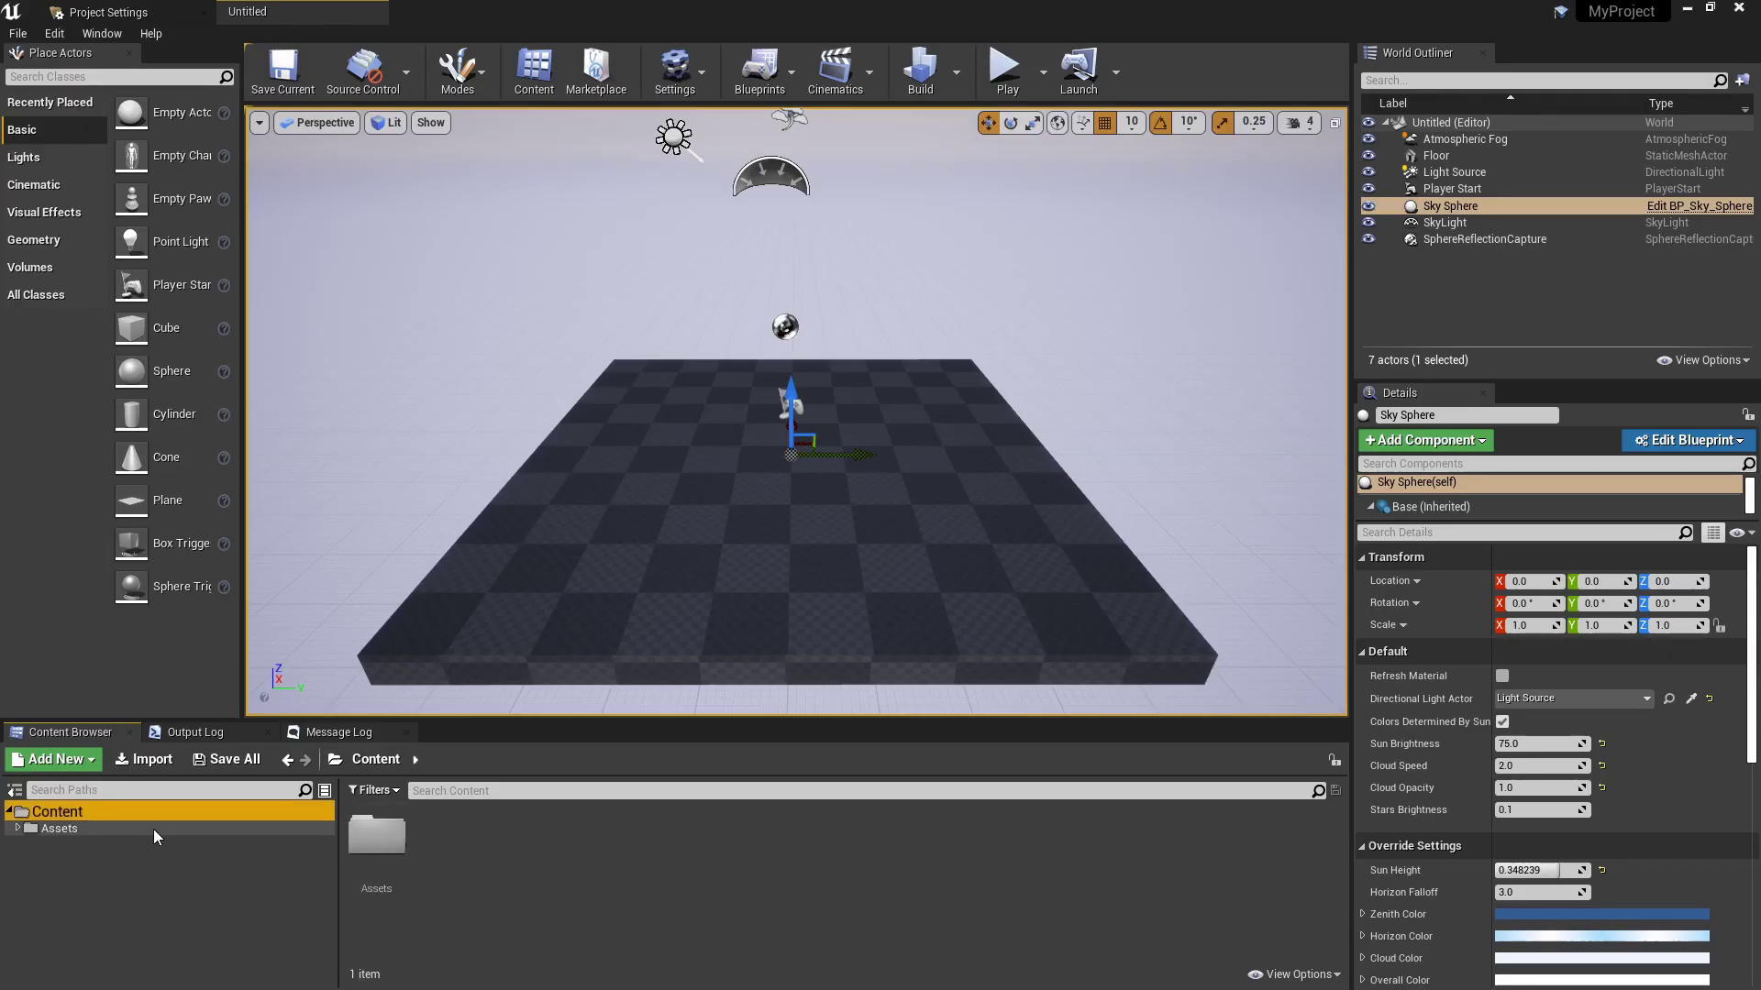
# Place the Assets/Meshes Cube and a basic Place Actors cube in the Unreal level, then delete Blender's cube.
pyautogui.doubleClick(377, 835)
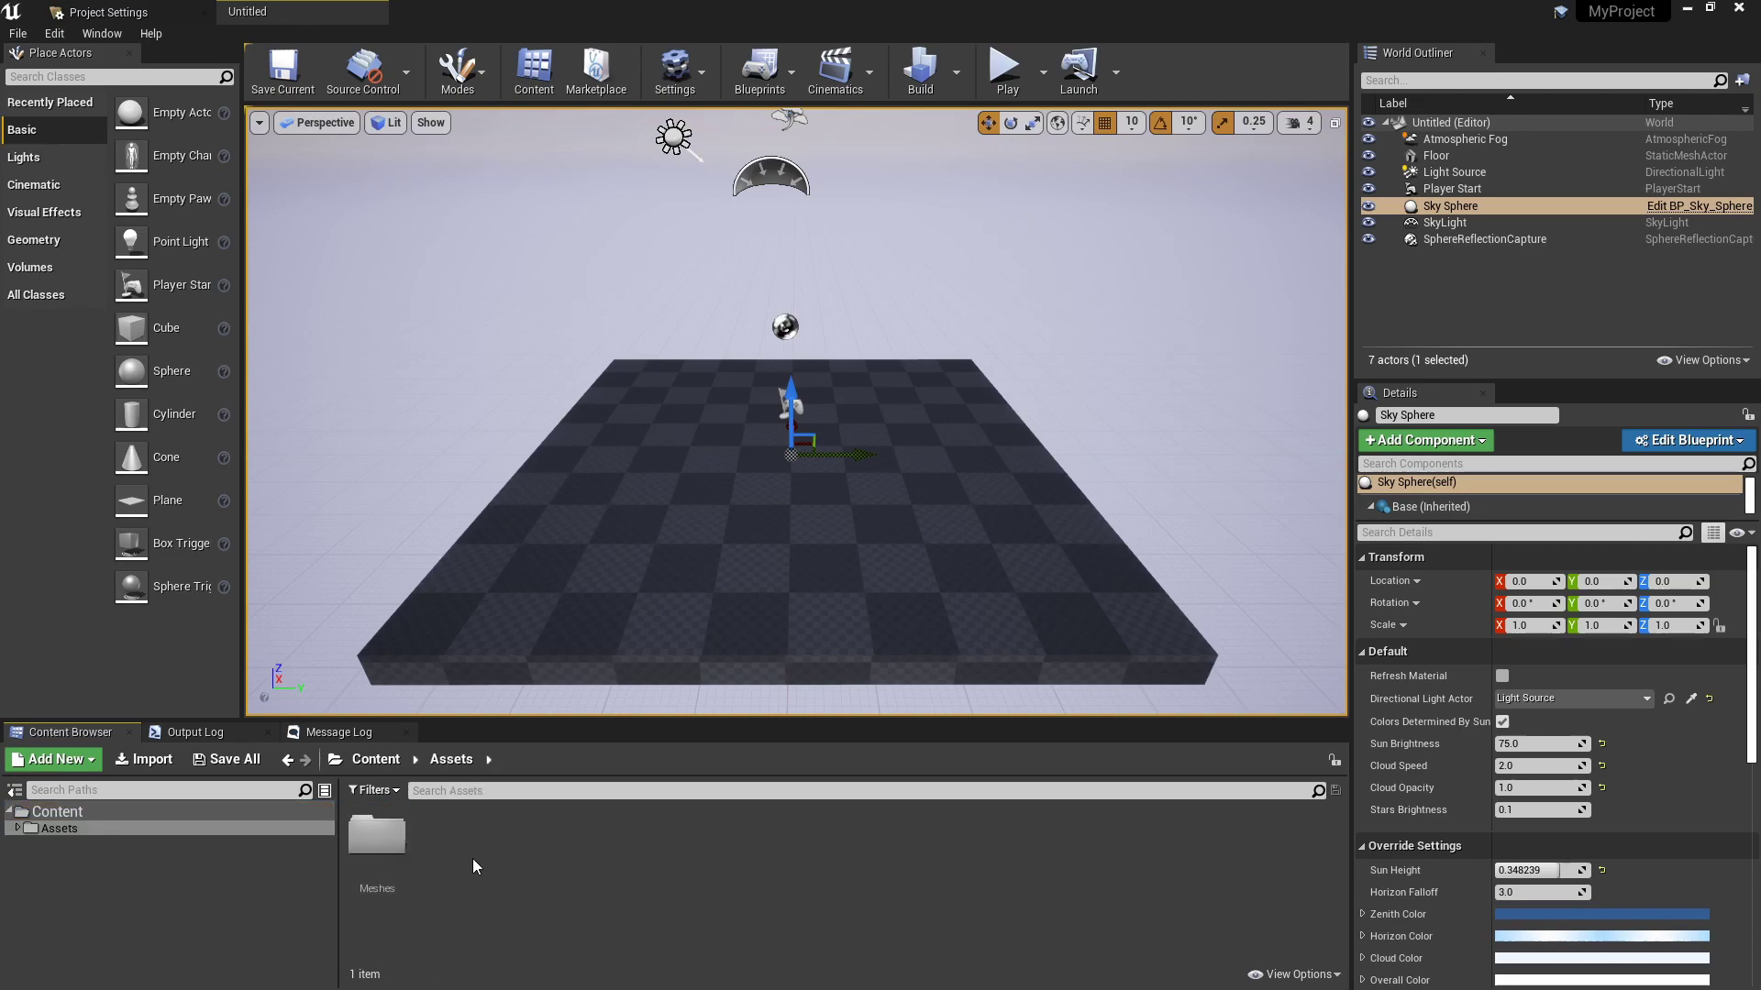
pyautogui.doubleClick(377, 835)
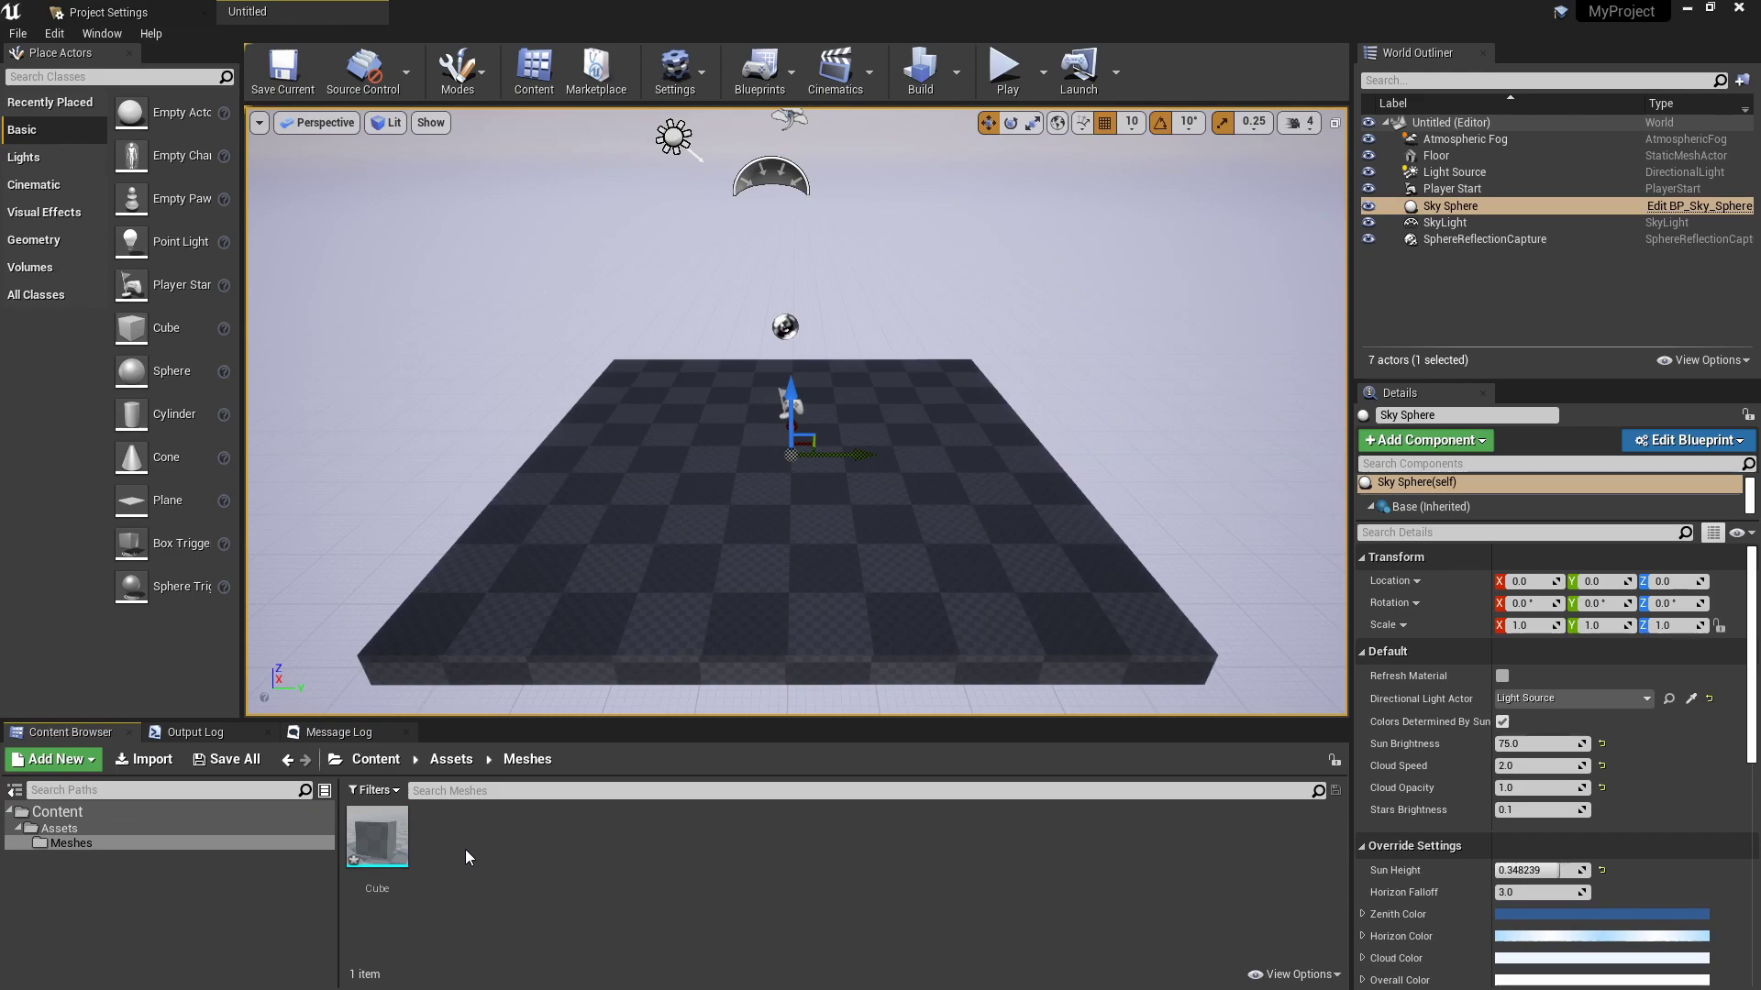
pyautogui.moveTo(377, 835); pyautogui.dragTo(656, 477)
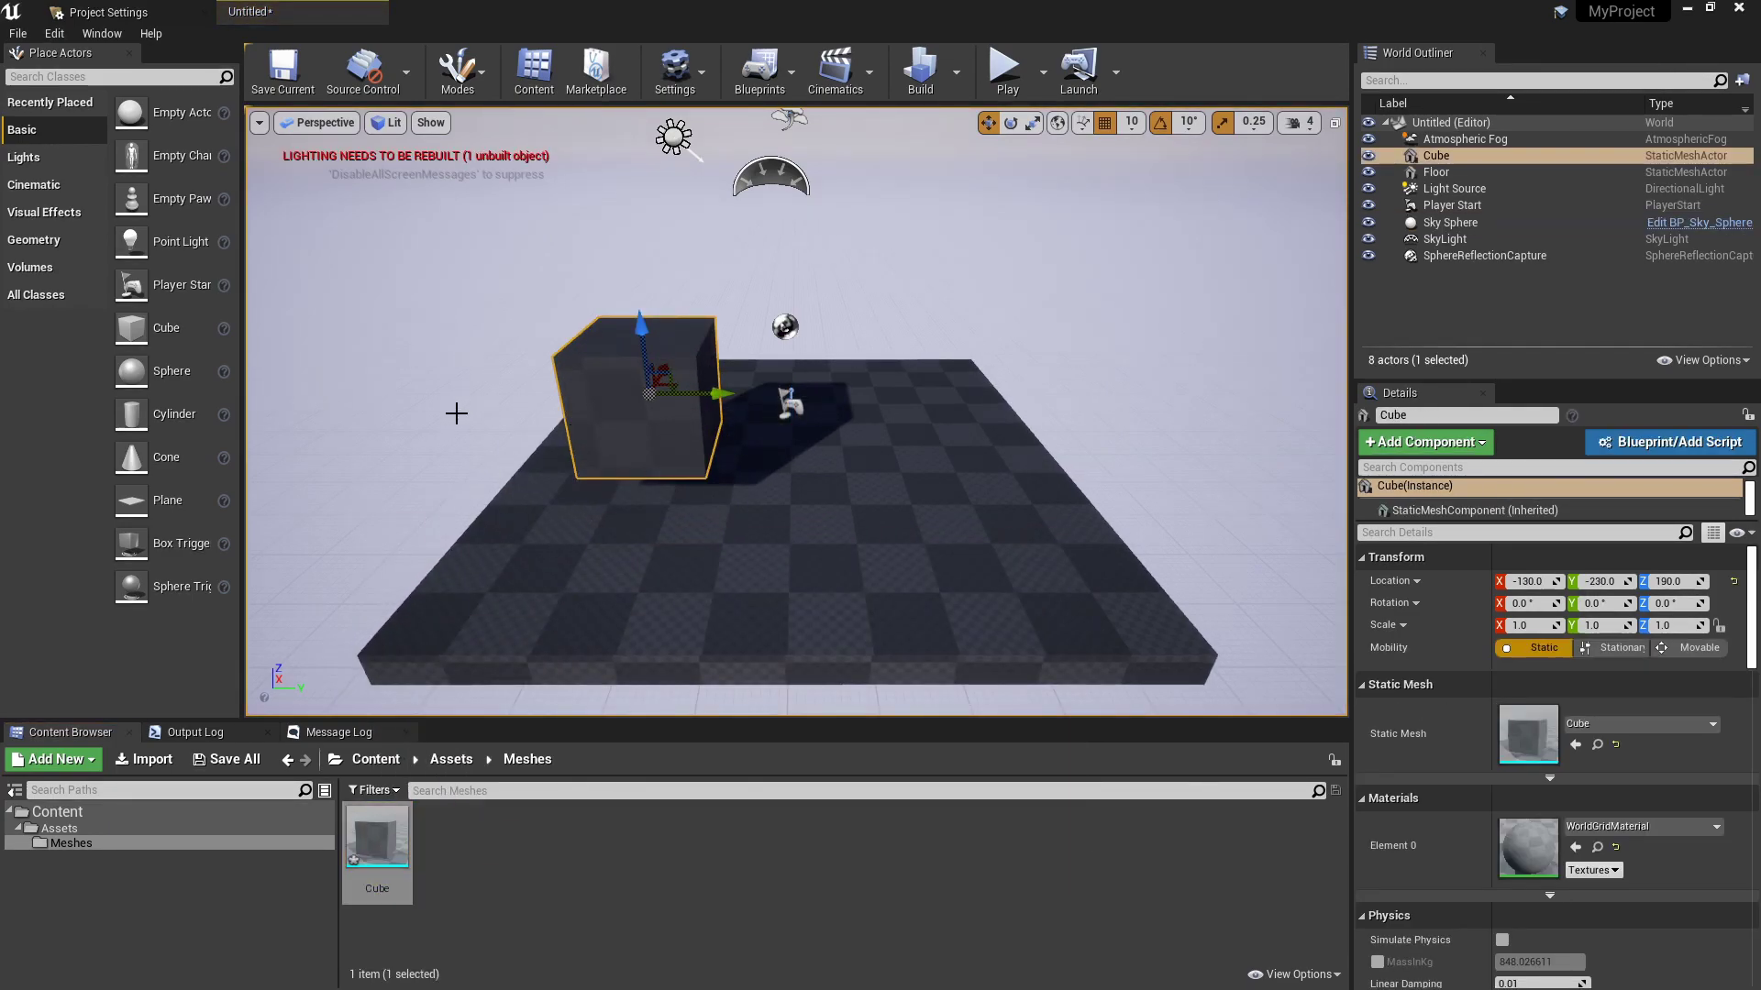
pyautogui.moveTo(131, 327); pyautogui.dragTo(751, 500)
pyautogui.press('f')
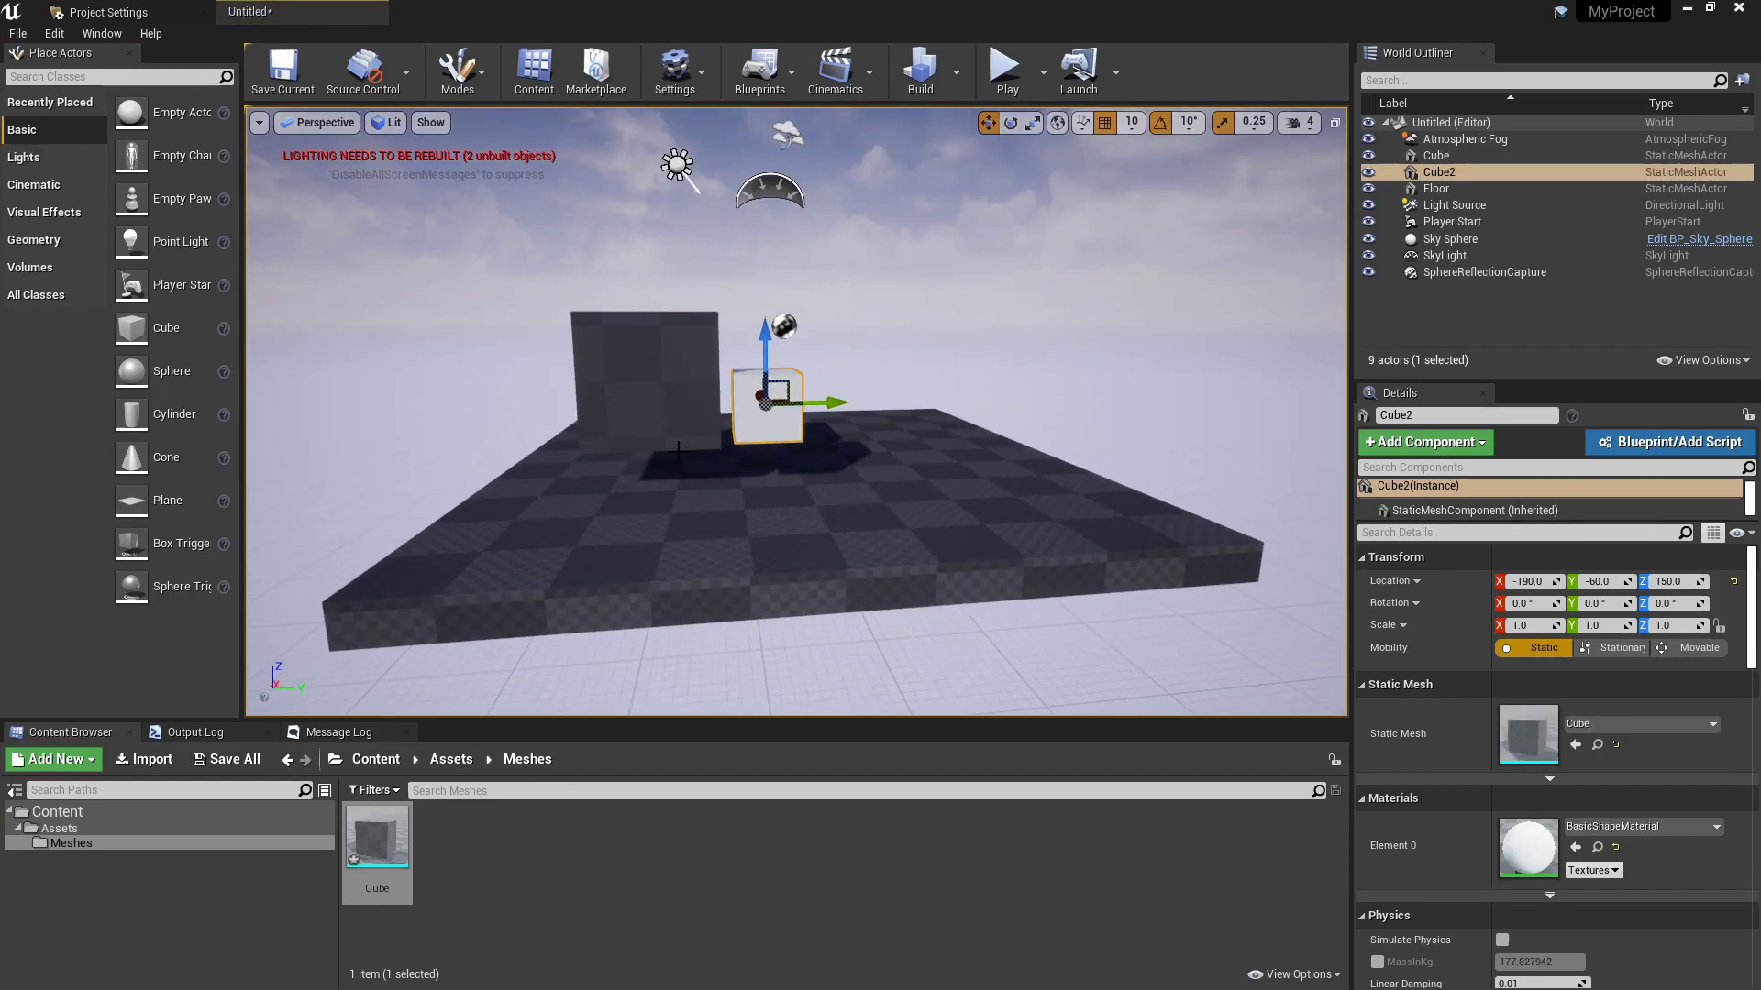
pyautogui.keyDown('alt'); pyautogui.moveTo(936, 361); pyautogui.dragTo(716, 324); pyautogui.keyUp('alt')
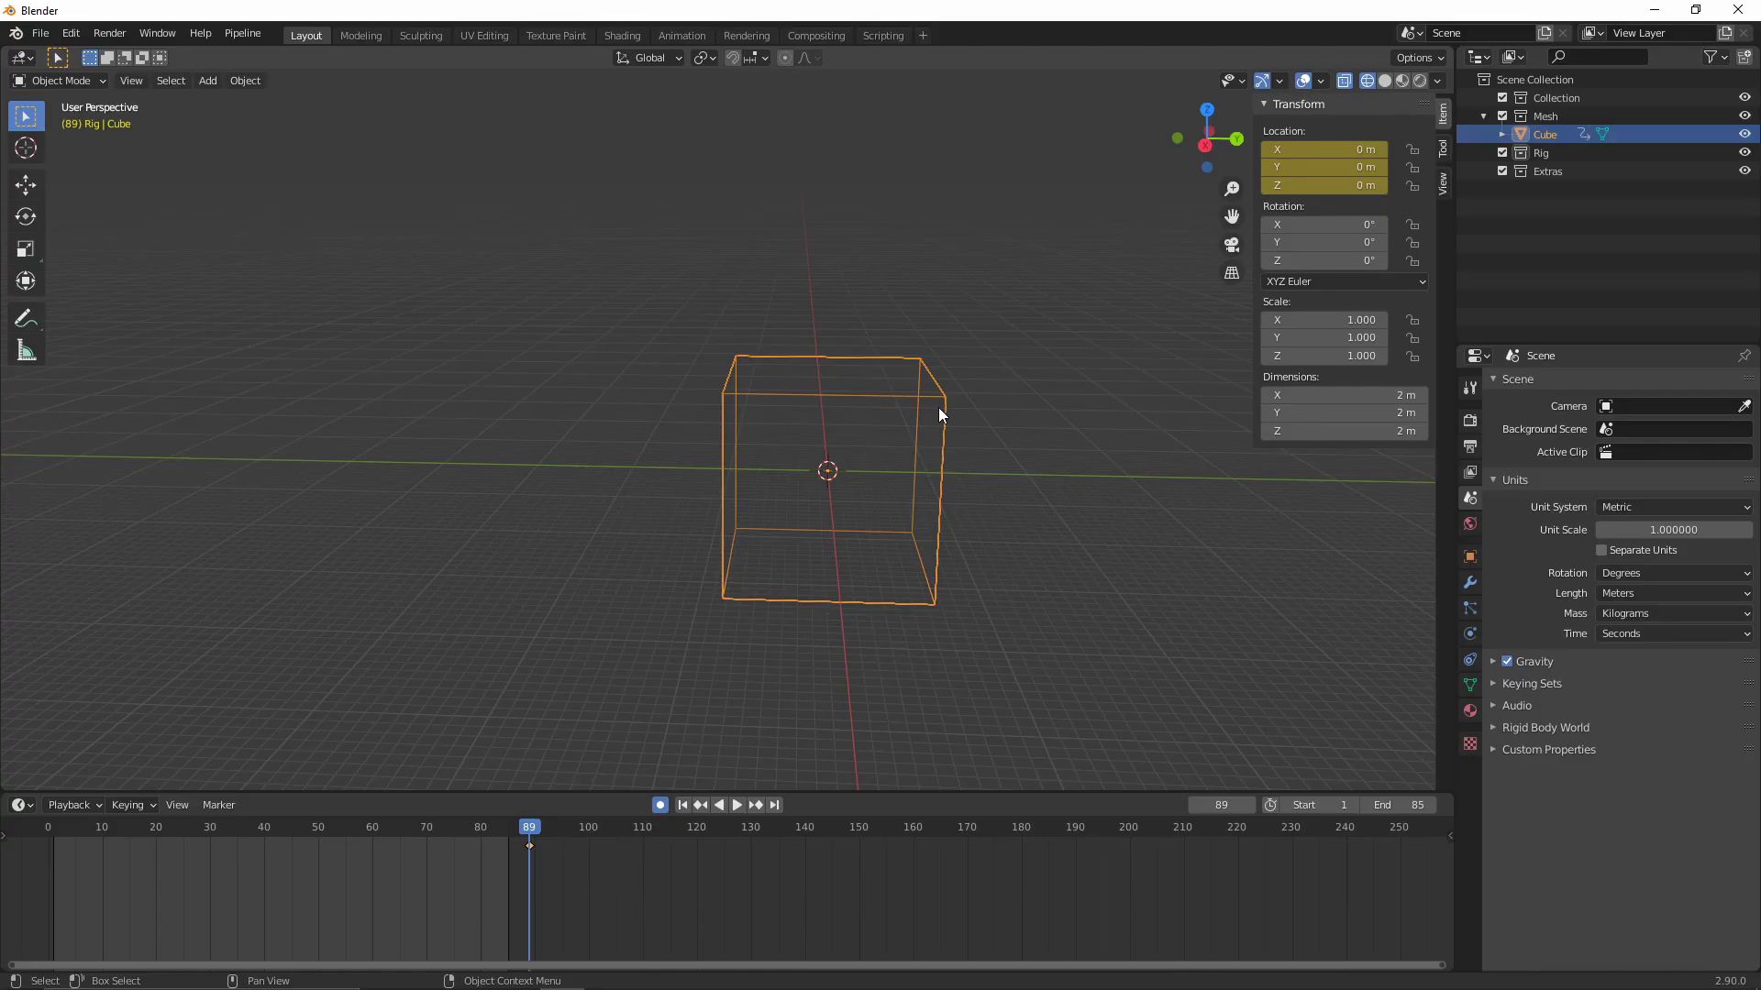
pyautogui.press('Delete')
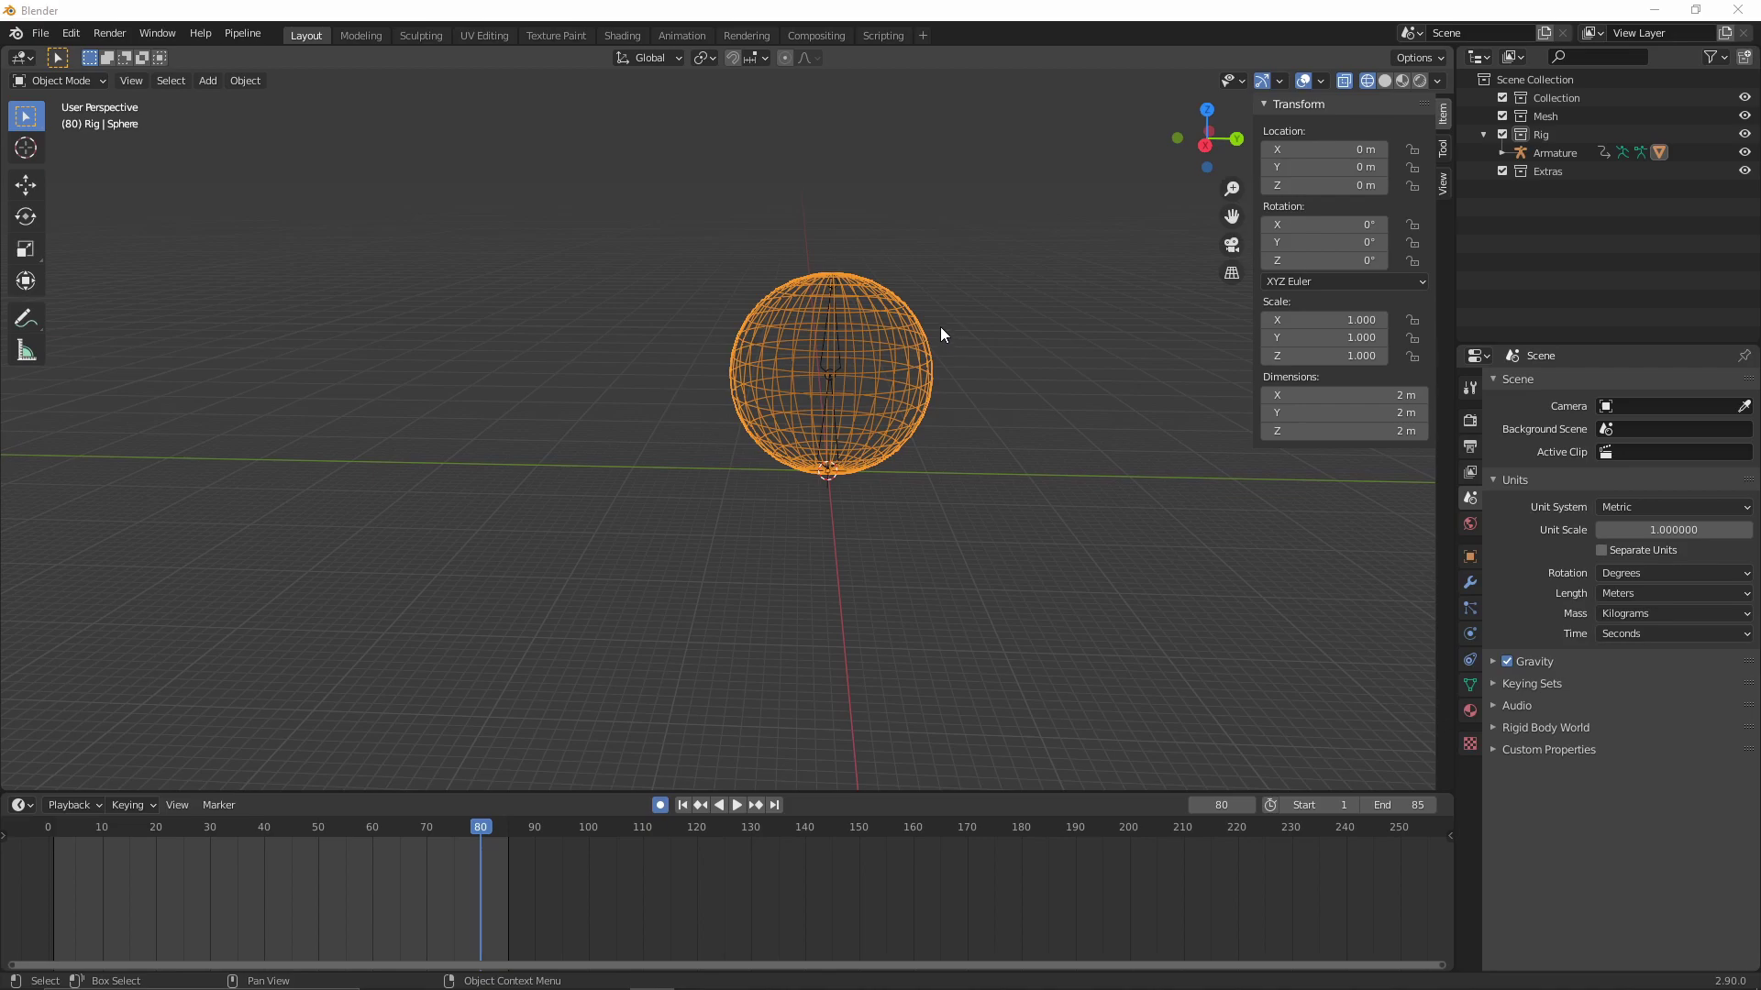
# Check the Armature's keyframes, rename it 'root', and select the Sphere nested under it.
pyautogui.click(840, 363)
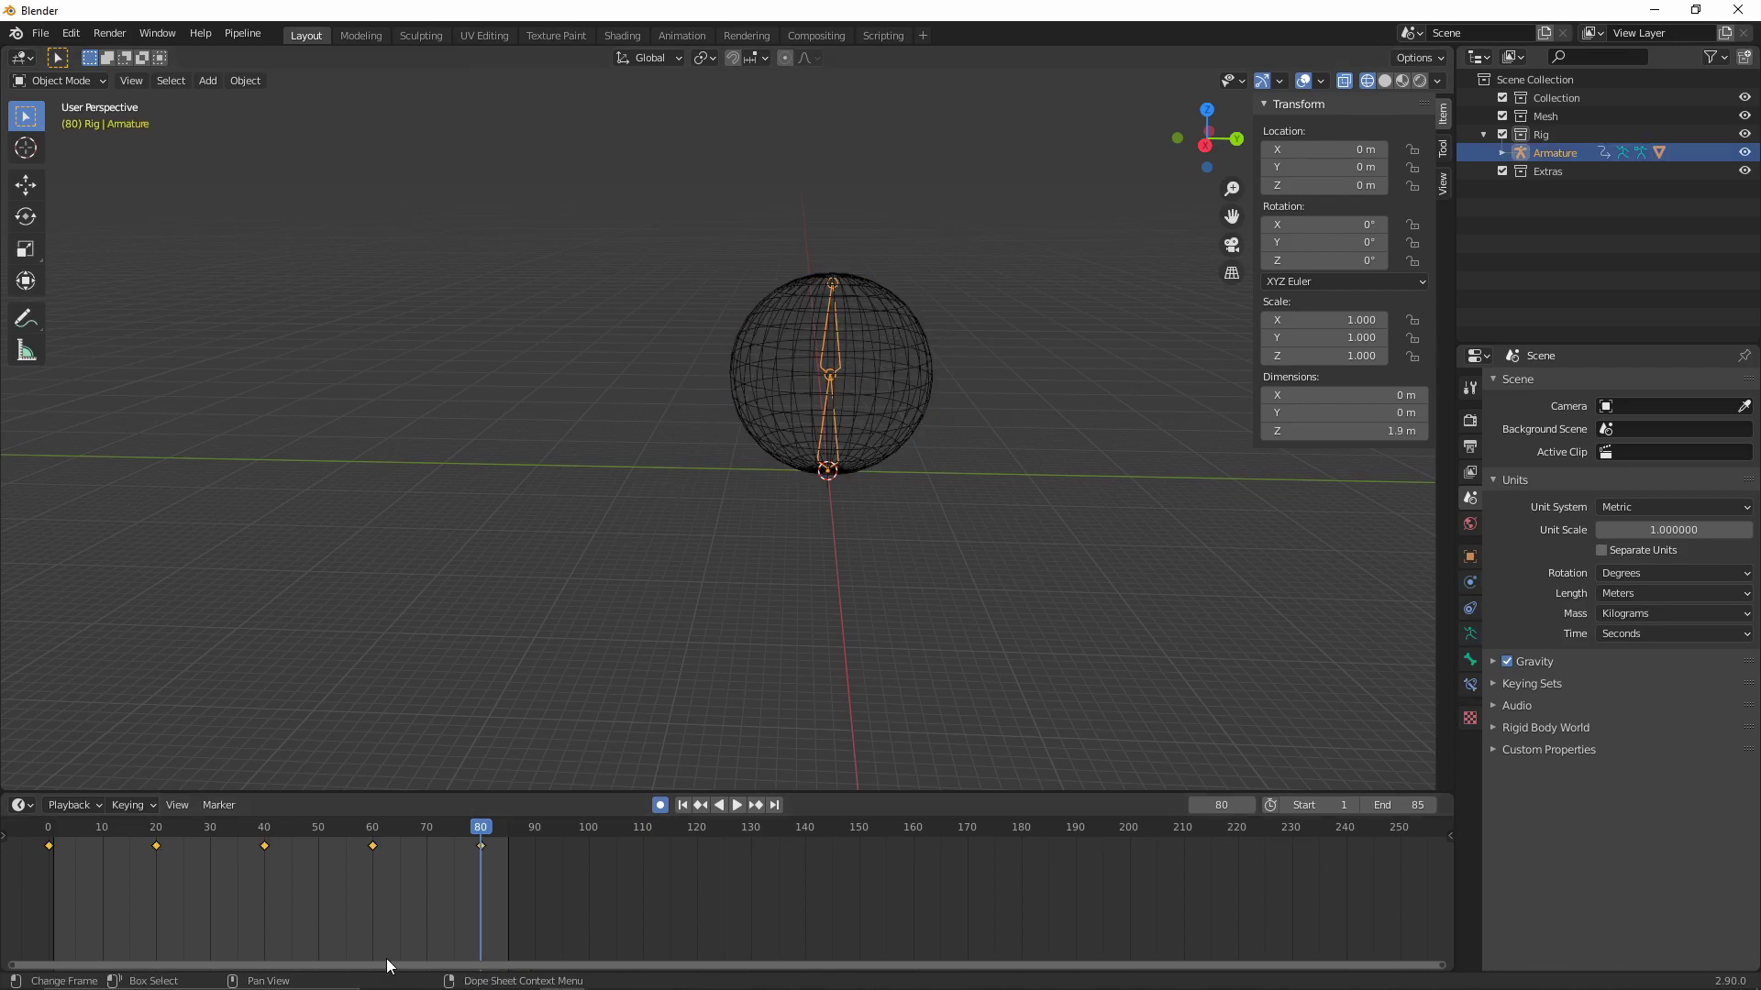
pyautogui.moveTo(473, 833); pyautogui.dragTo(49, 866)
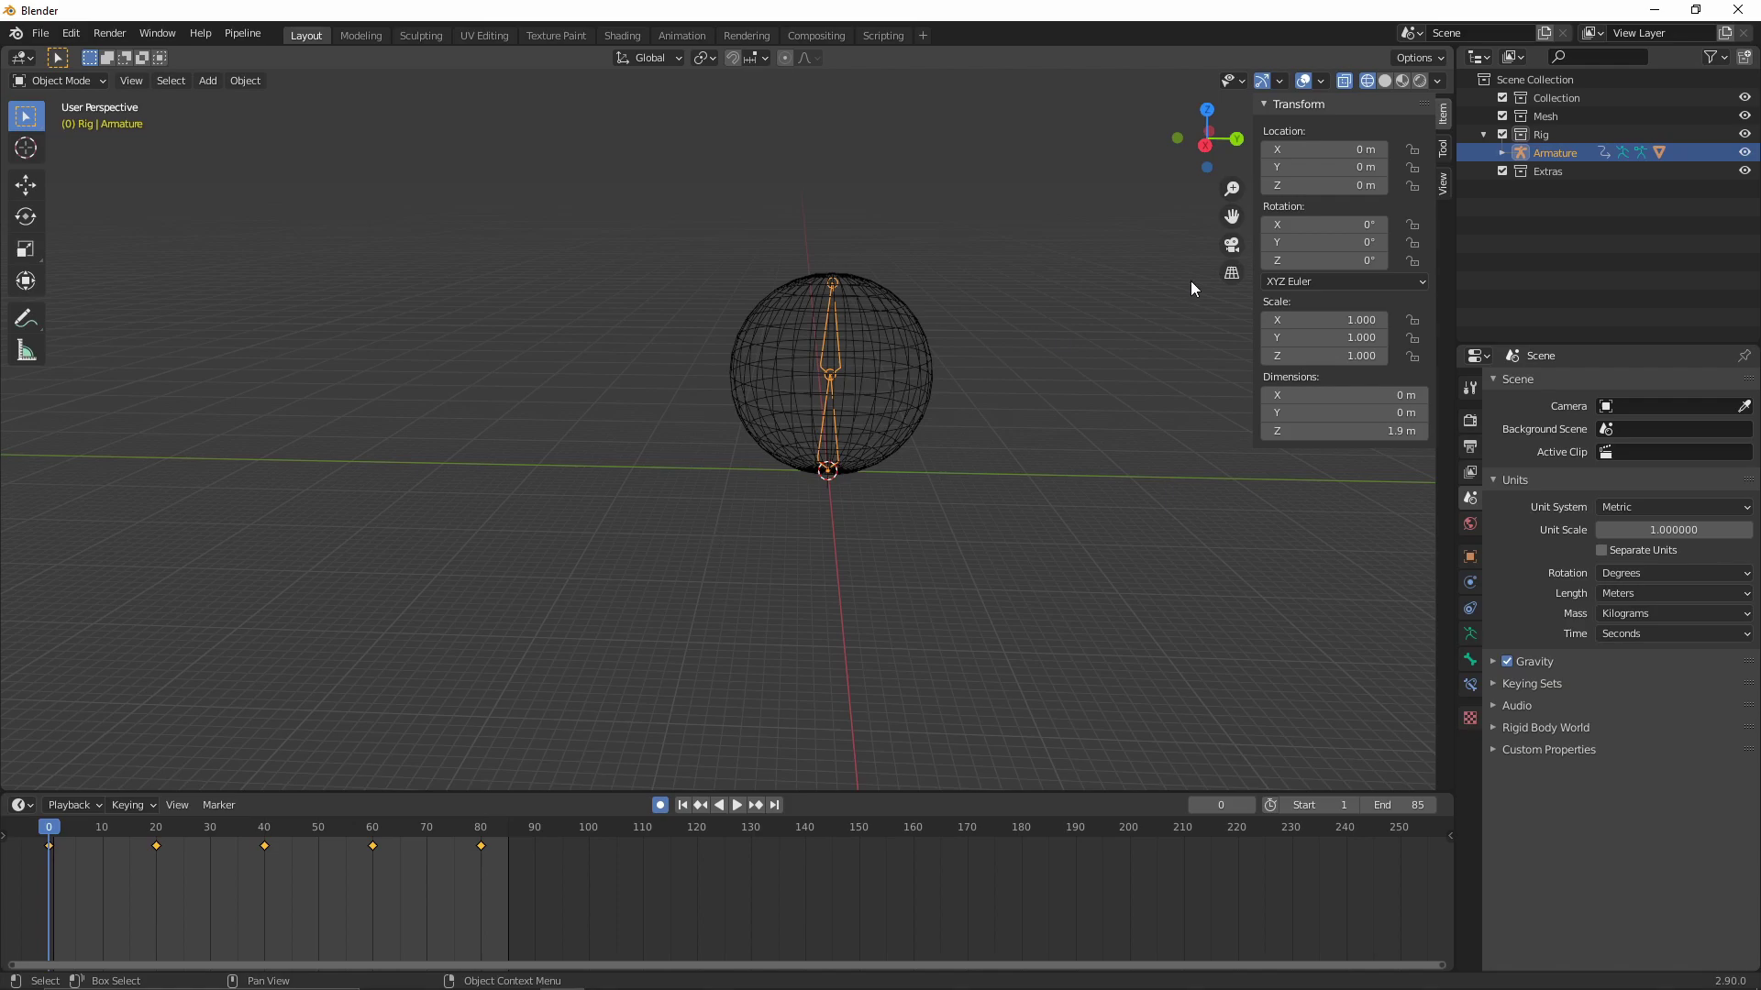
pyautogui.doubleClick(1563, 151)
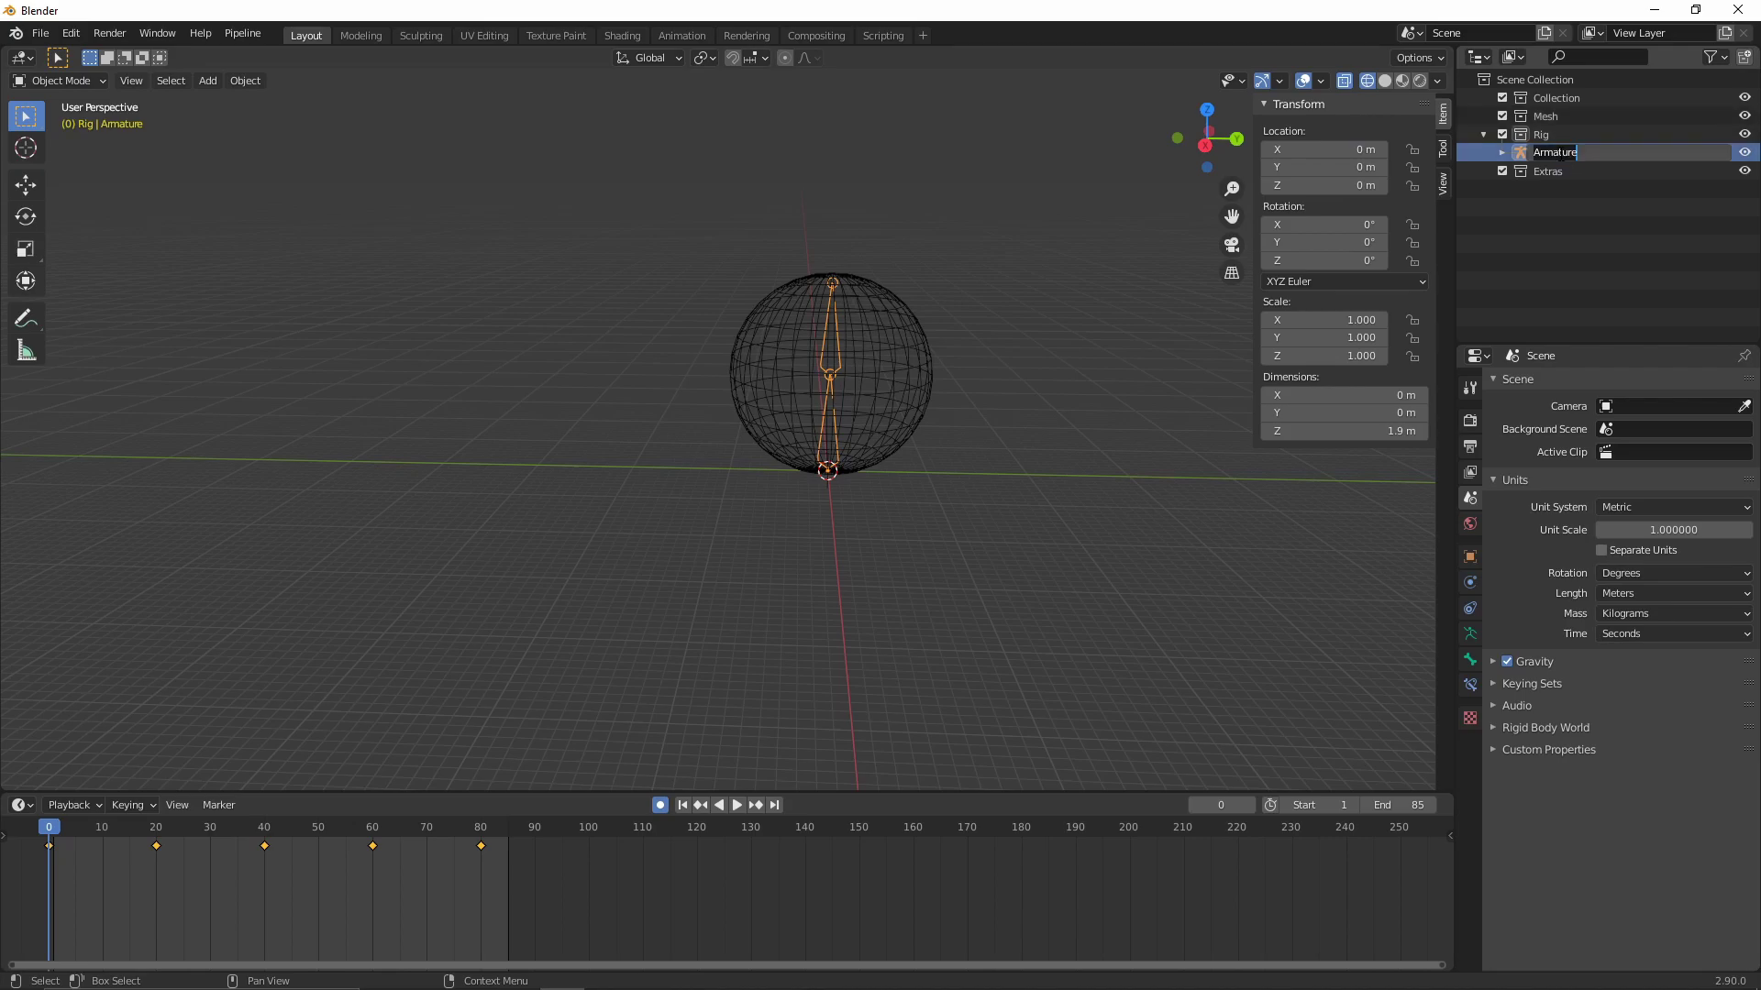
pyautogui.write('root')
pyautogui.press('Return')
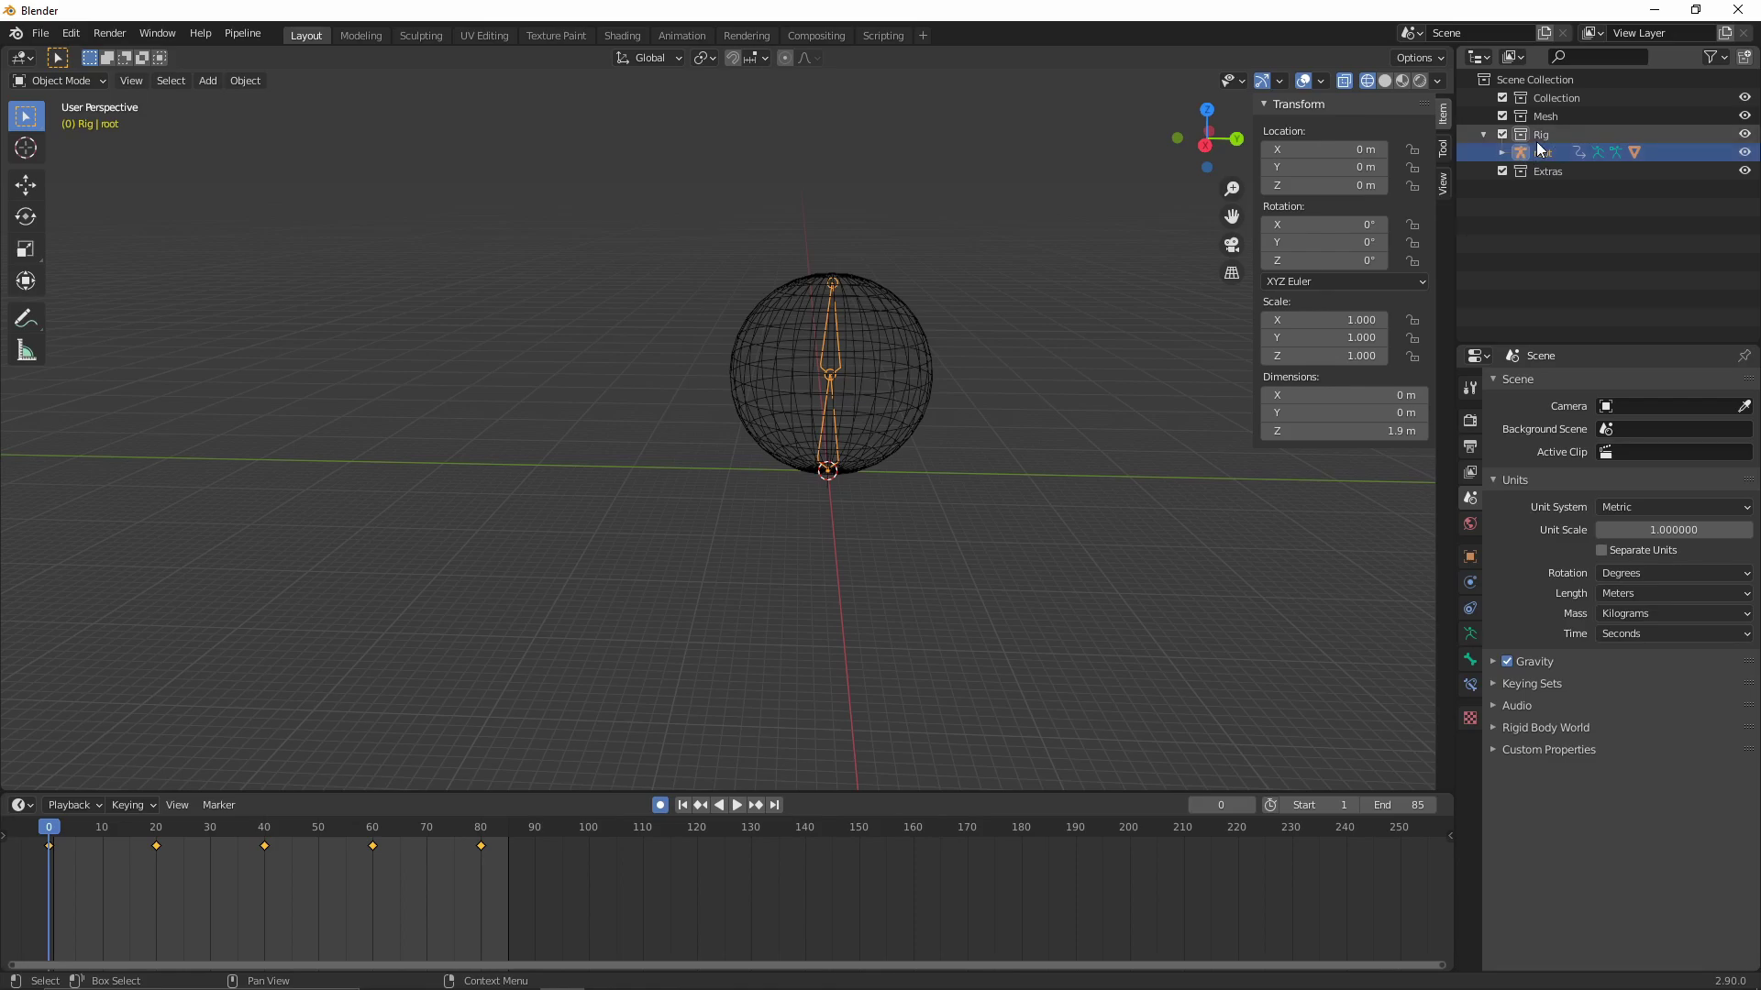
pyautogui.click(1501, 152)
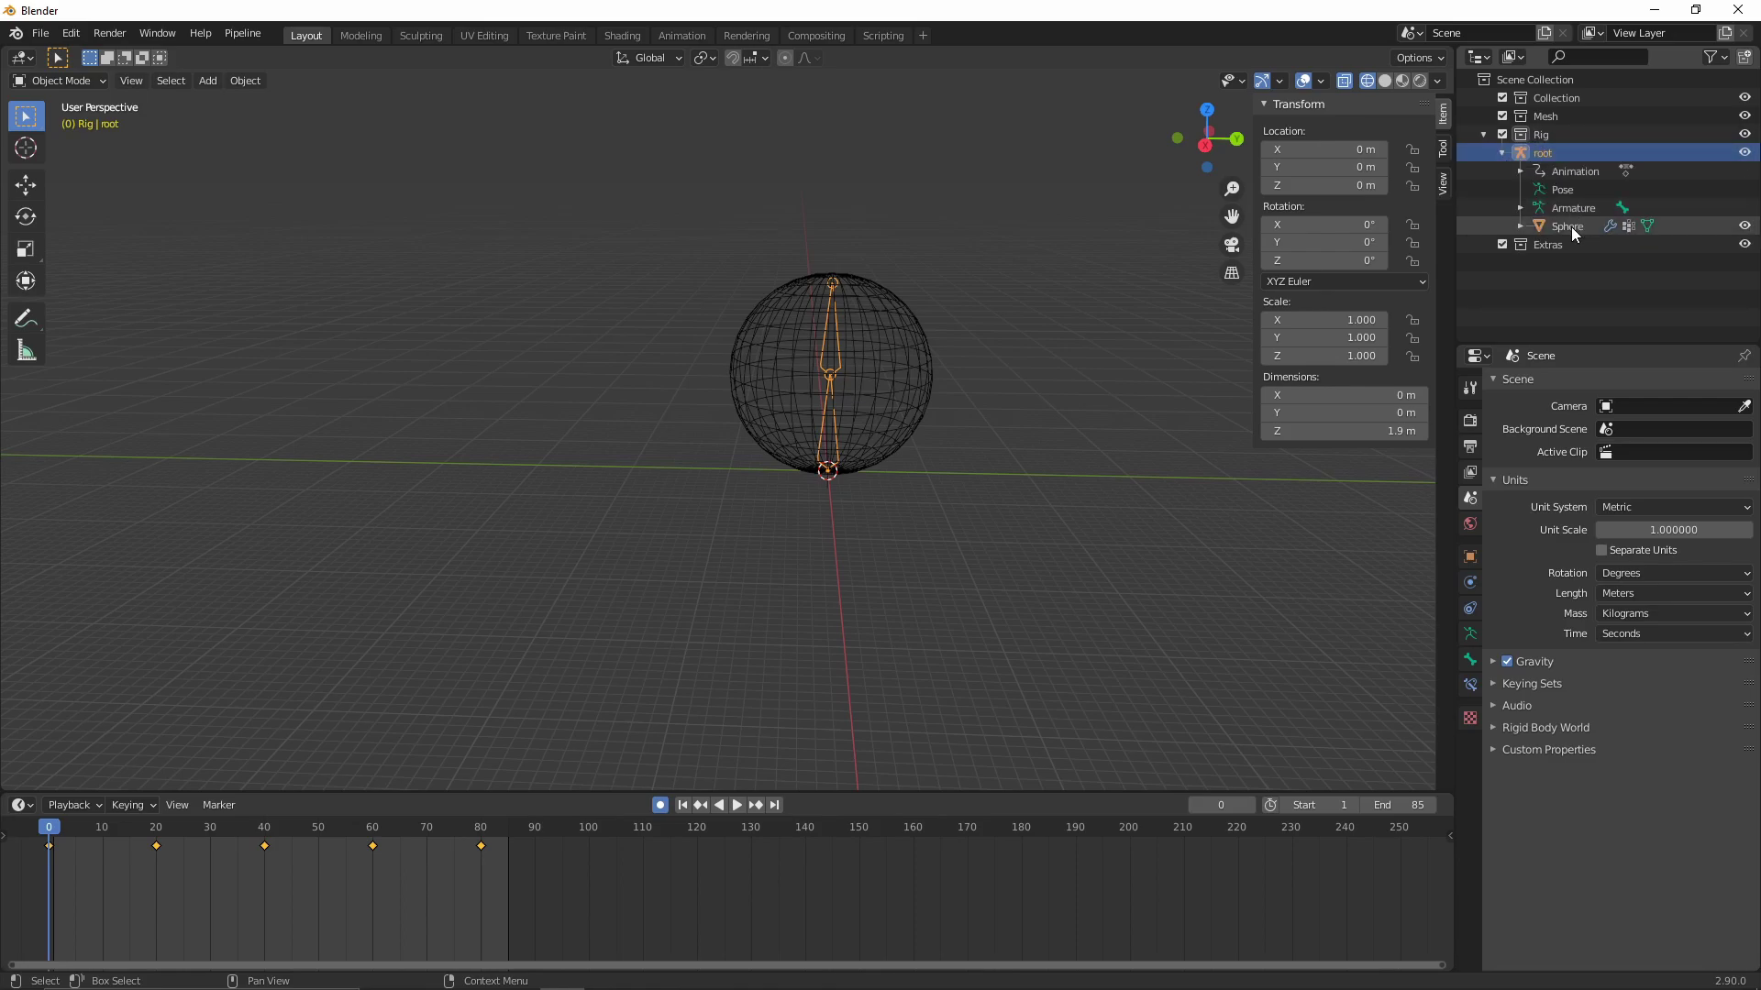
pyautogui.click(1571, 227)
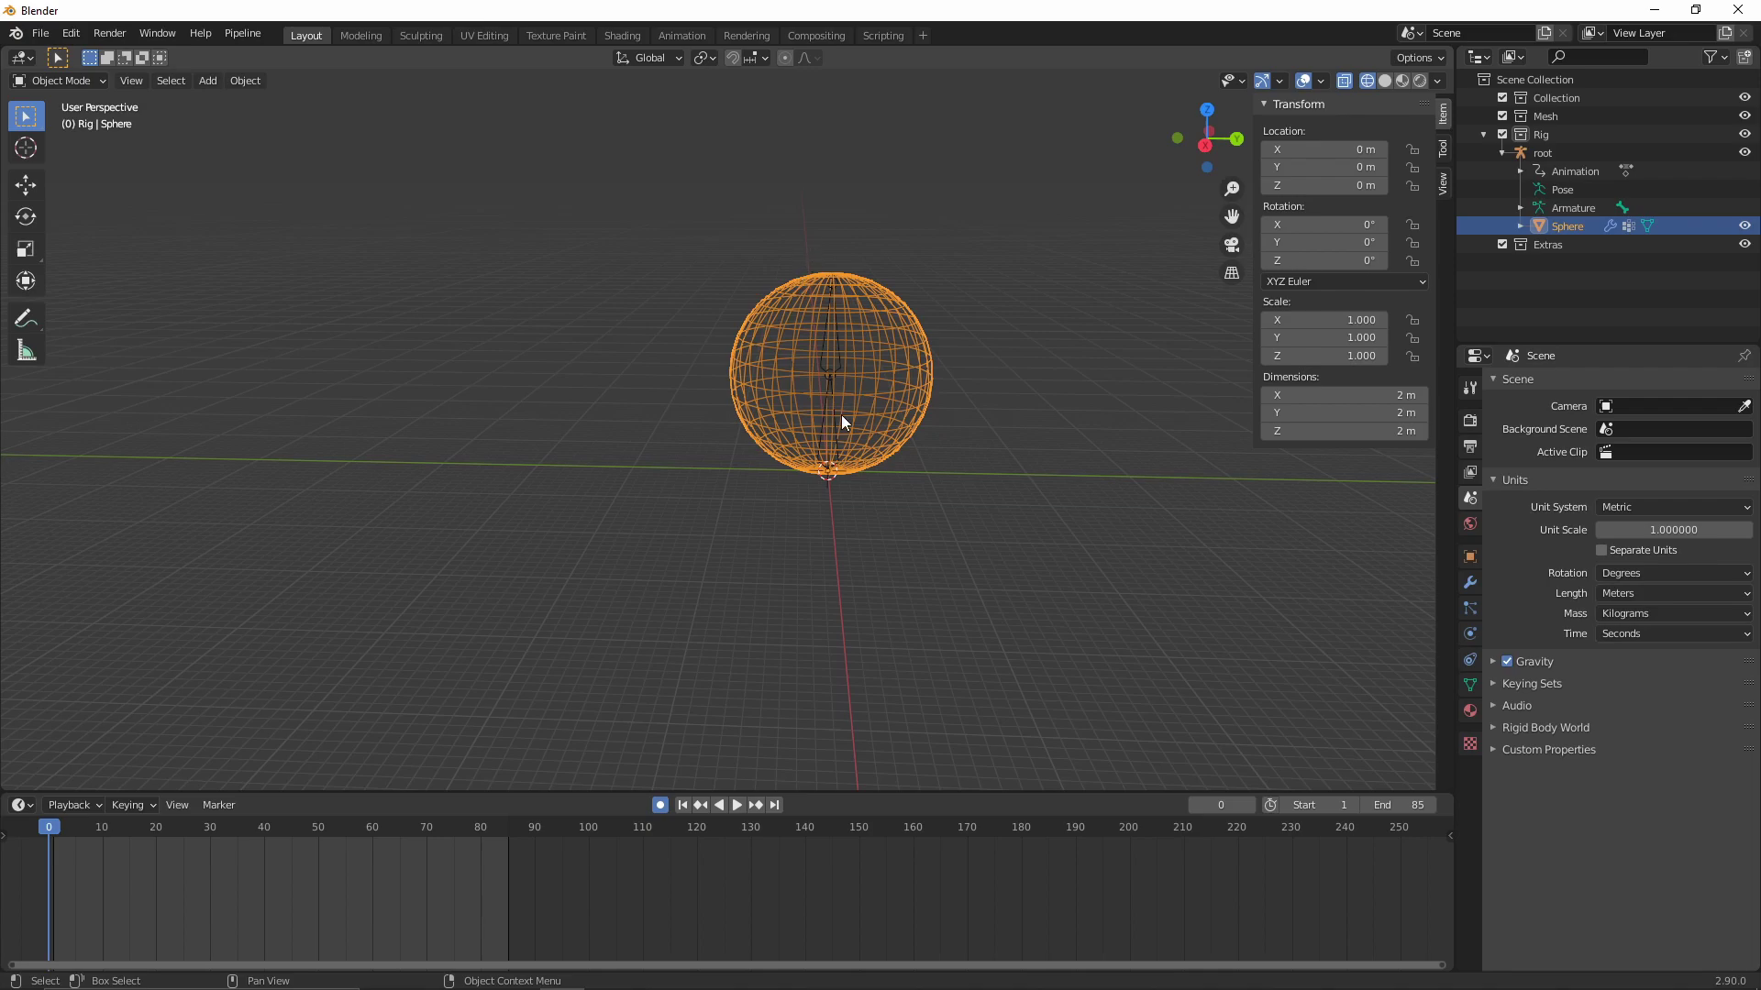
# Move the Sphere into the Mesh collection and play back its animation to check it.
pyautogui.moveTo(1568, 226); pyautogui.dragTo(1552, 124)
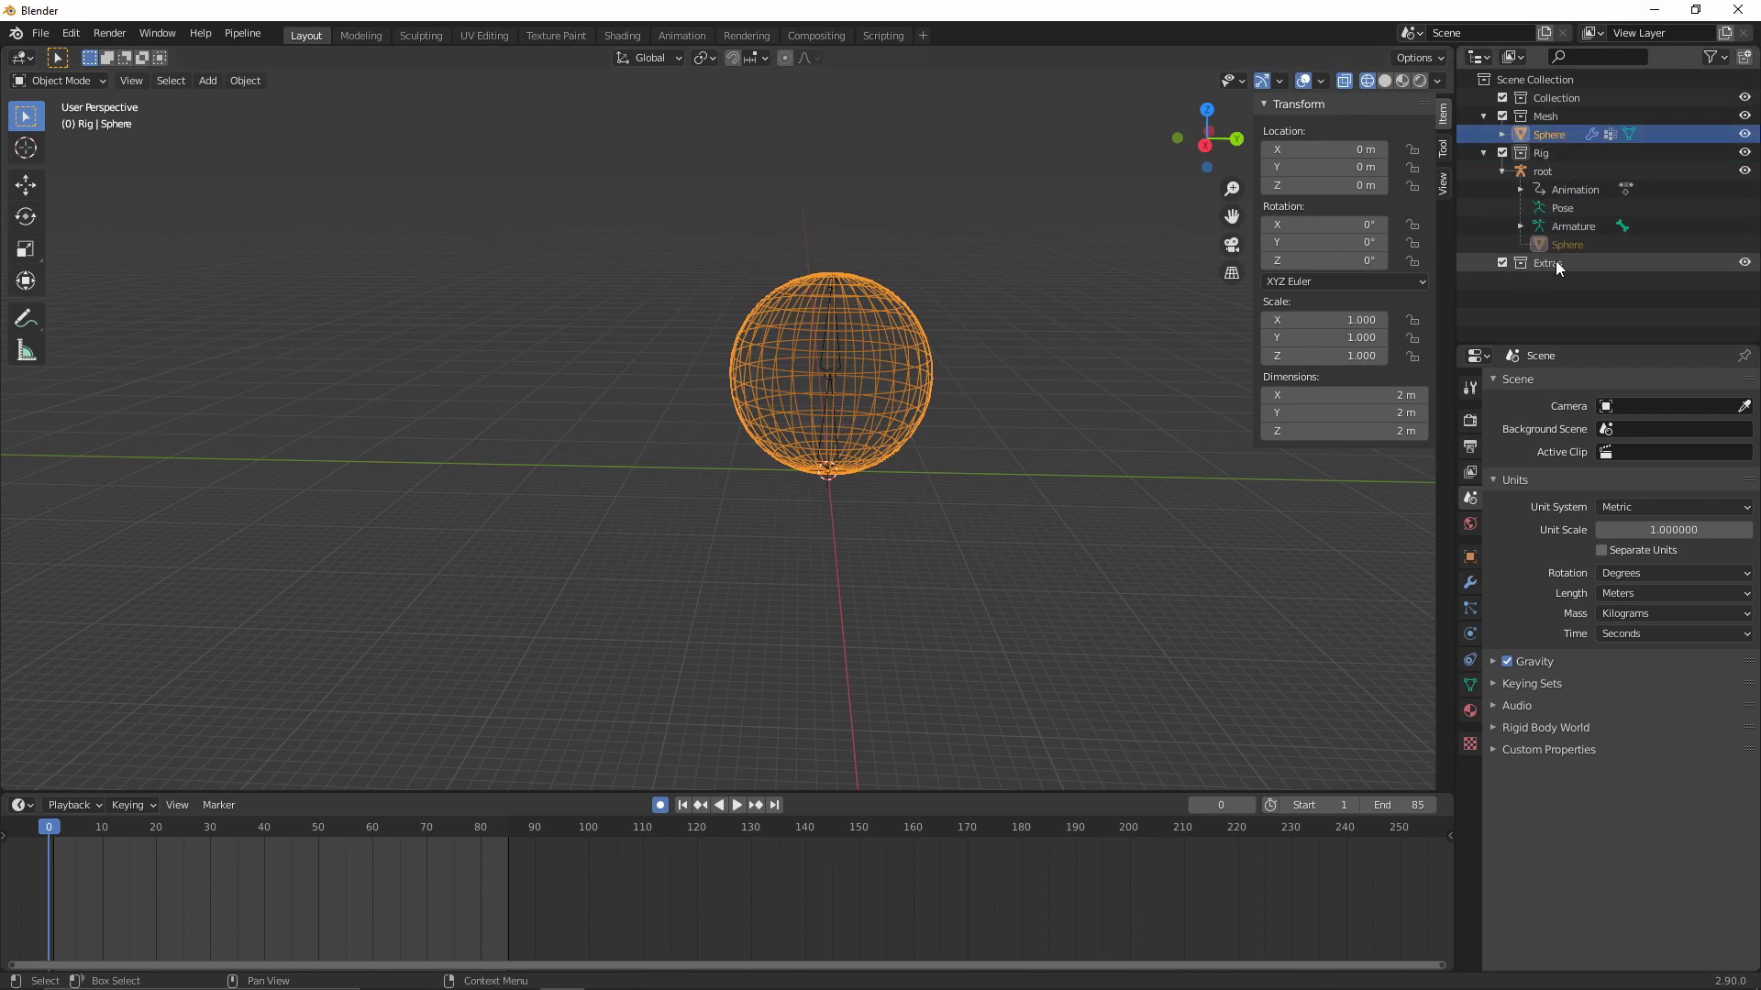
pyautogui.press('space')
pyautogui.moveTo(197, 829); pyautogui.dragTo(64, 826)
pyautogui.press('space')
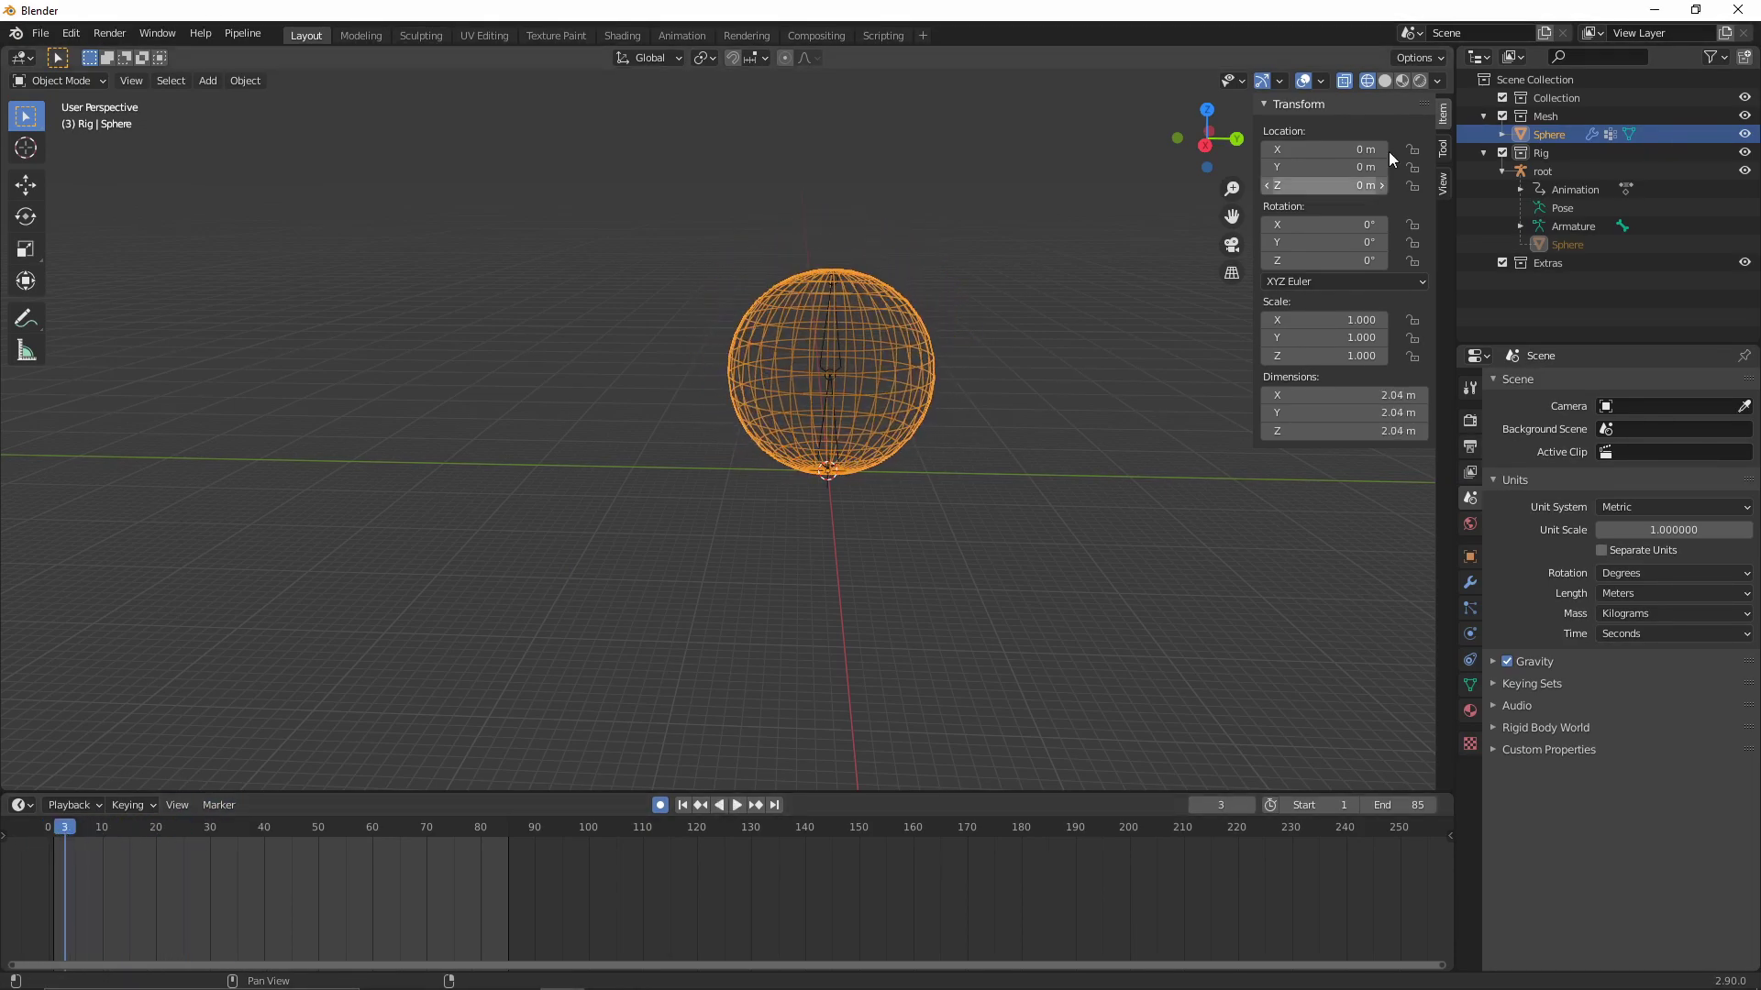
# Select the root rig, test-move it, cancel the move and deselect it.
pyautogui.click(1585, 174)
pyautogui.press('g')
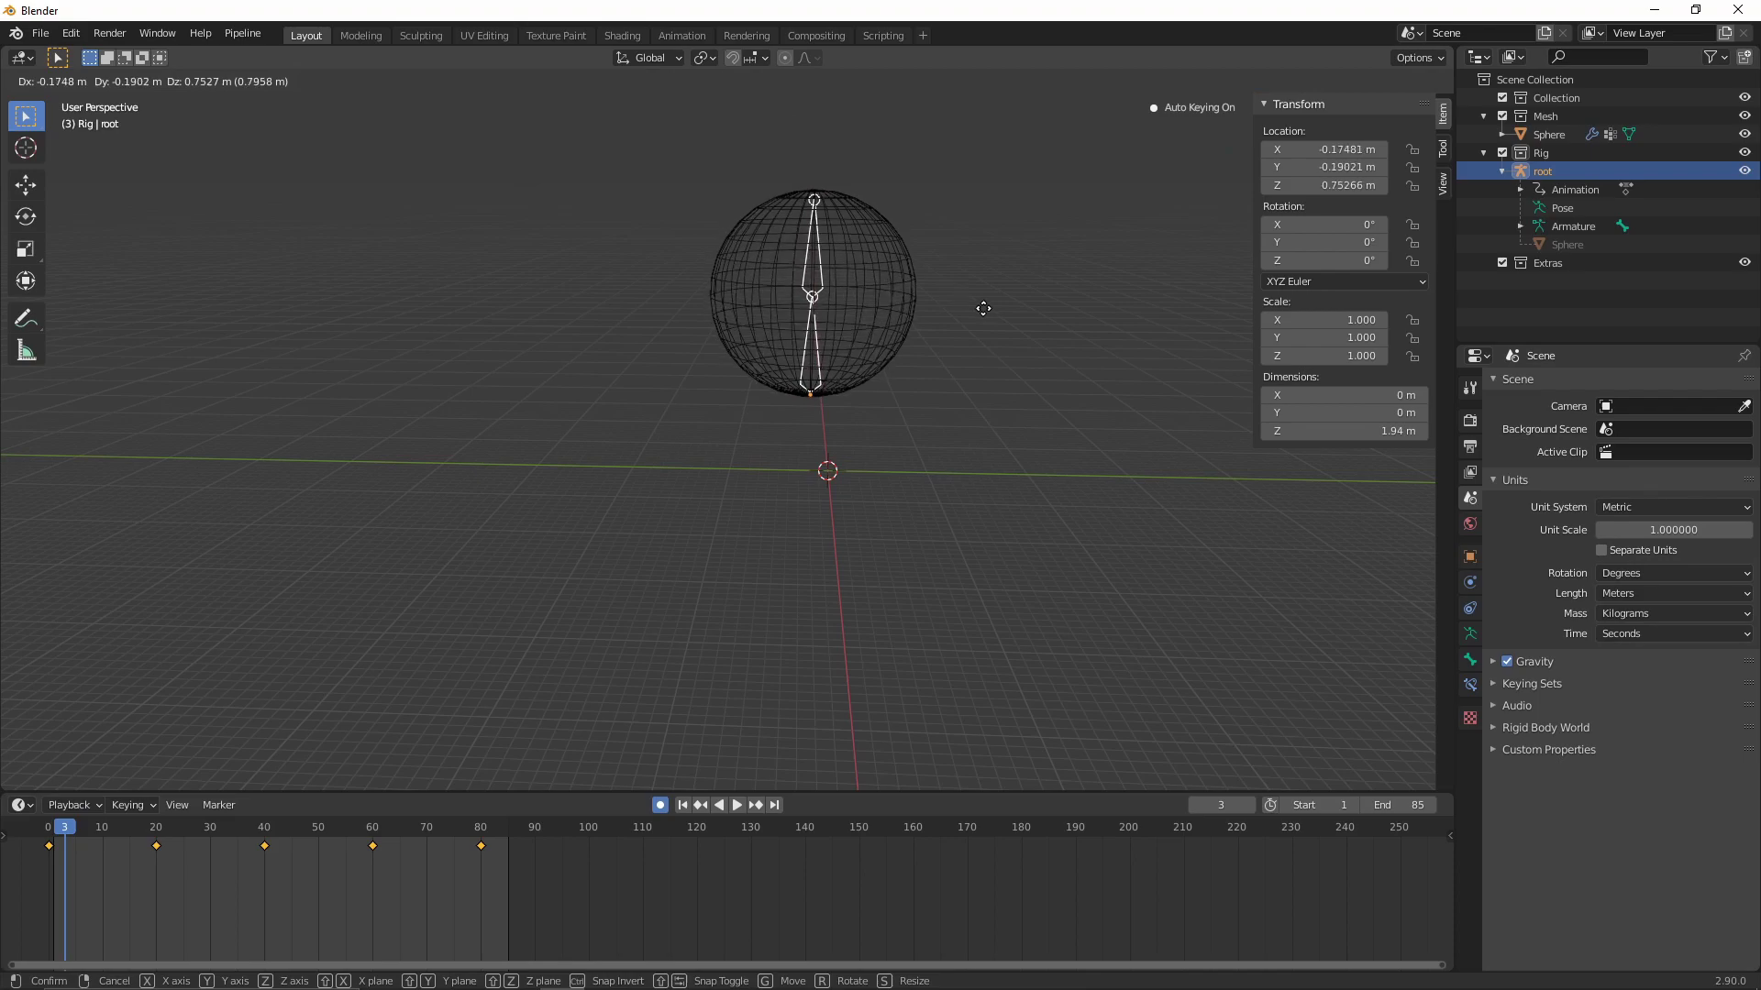
pyautogui.press('Escape')
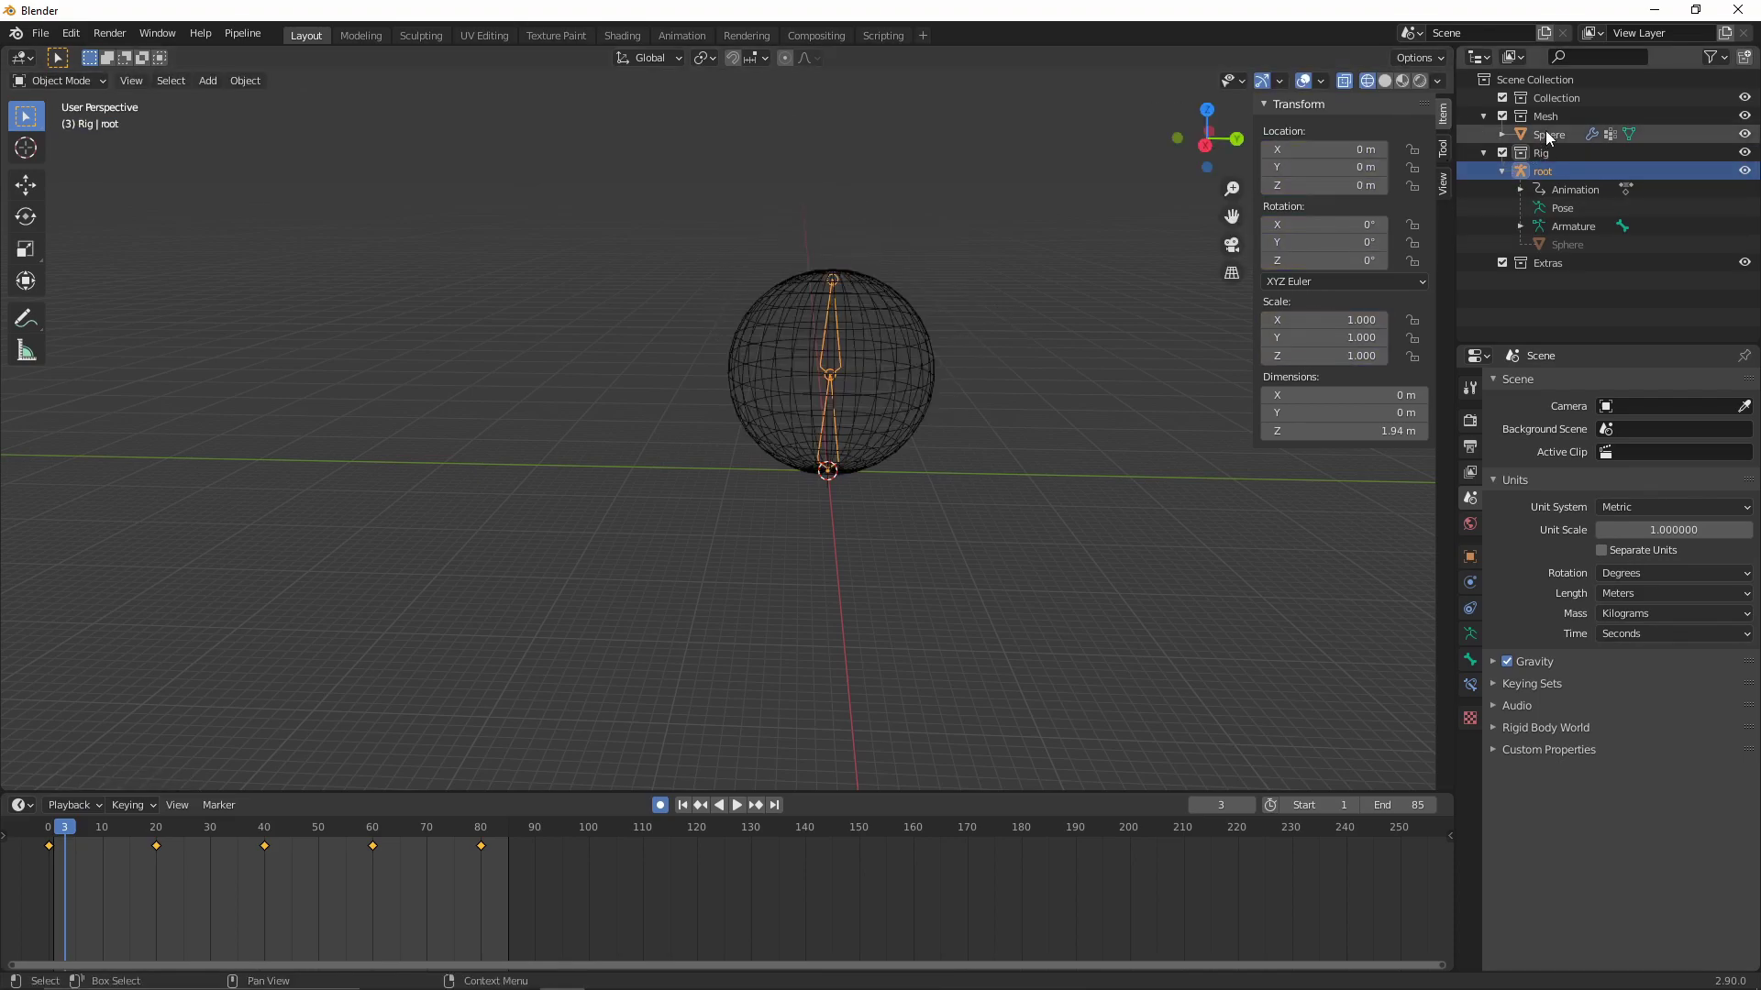
pyautogui.click(1075, 283)
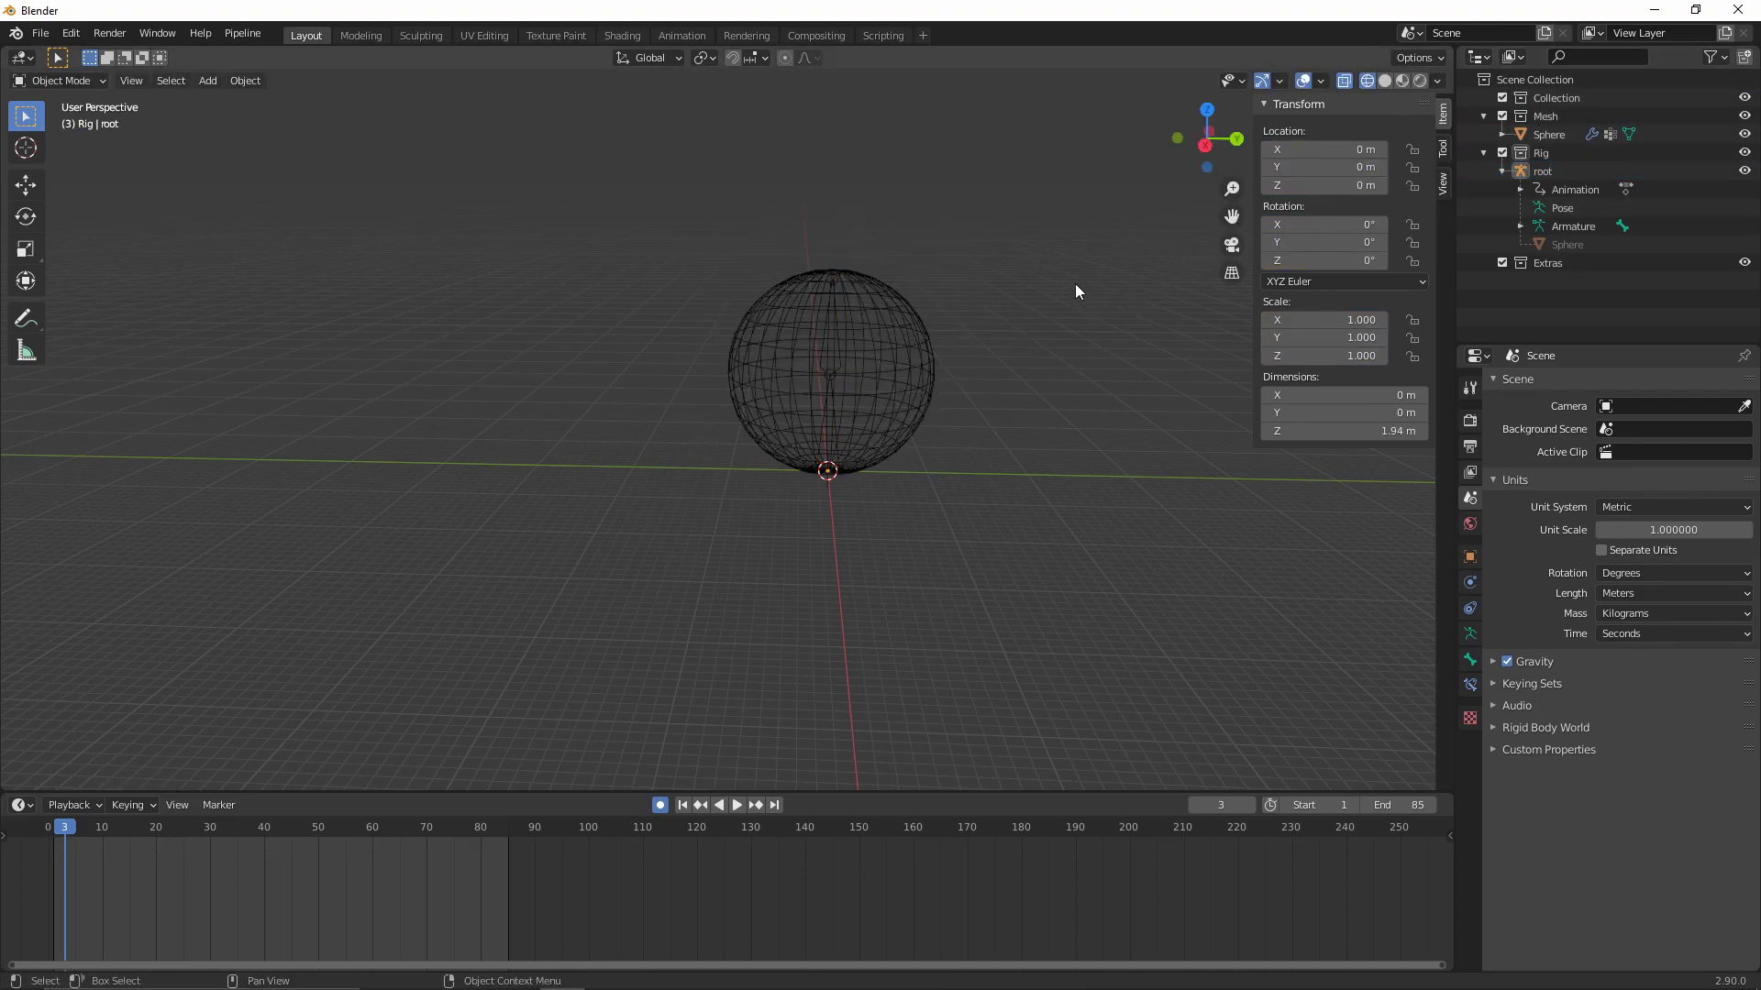
# Send the rigged sphere to Unreal via Pipeline > Export > Send to Unreal.
pyautogui.click(255, 35)
pyautogui.moveTo(283, 78)
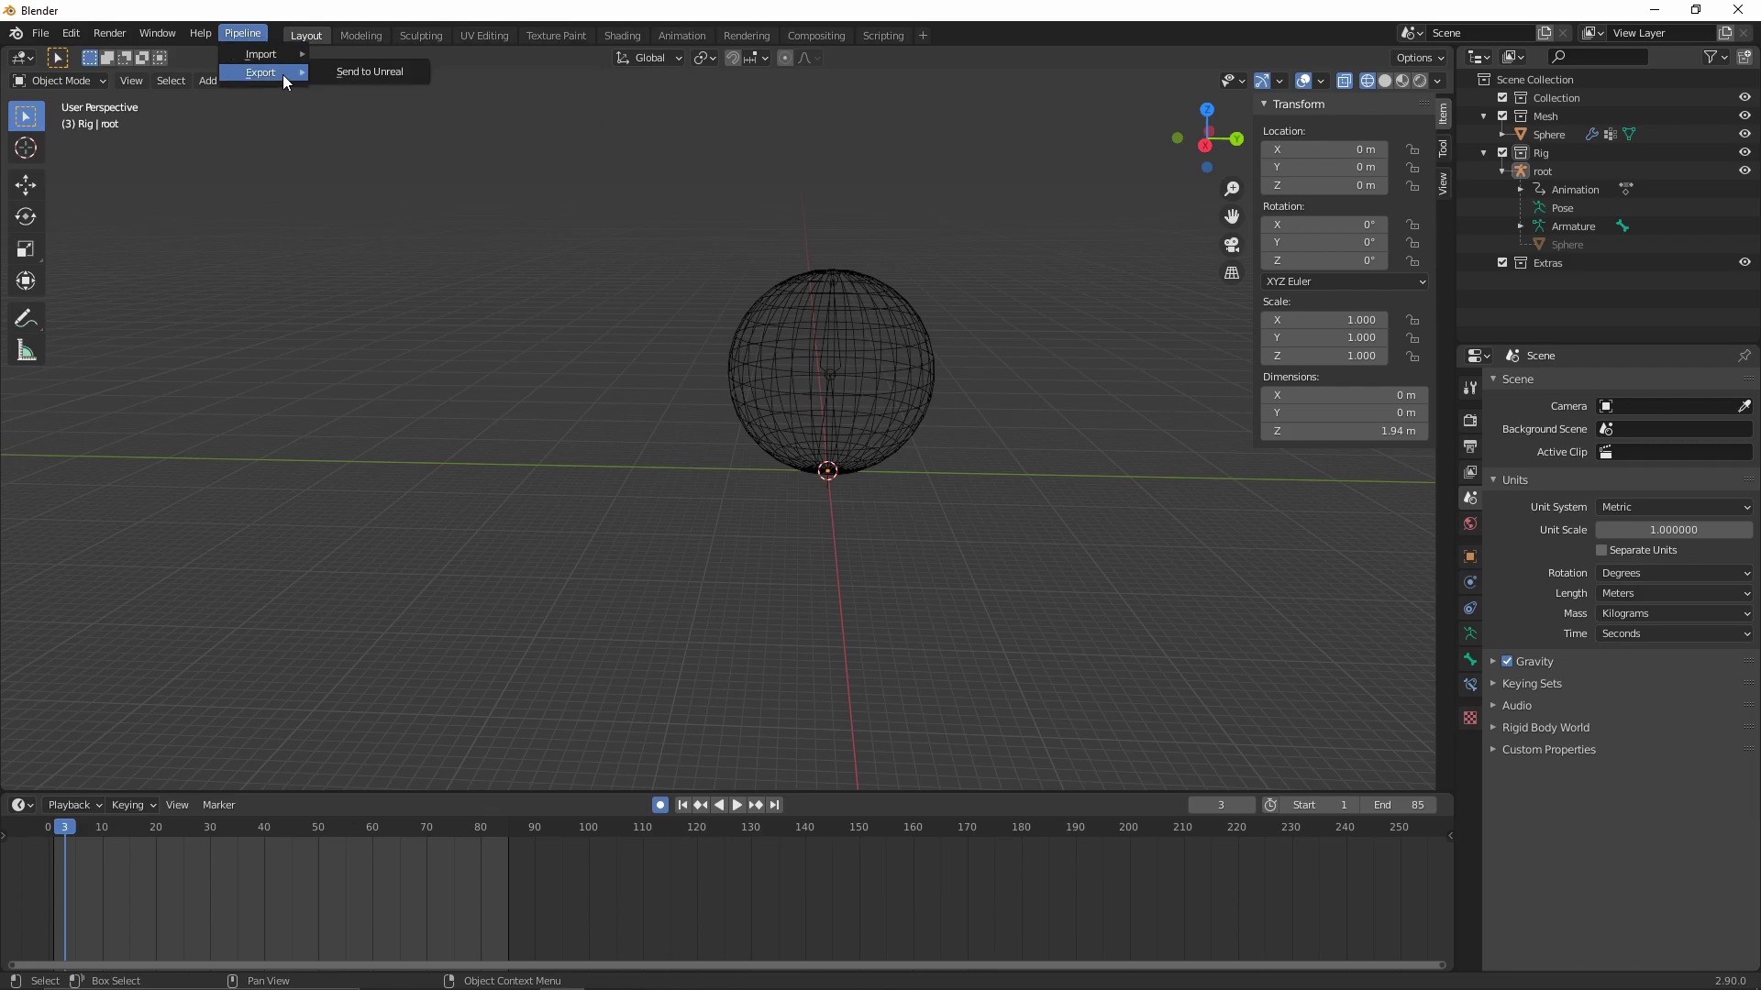
pyautogui.click(413, 81)
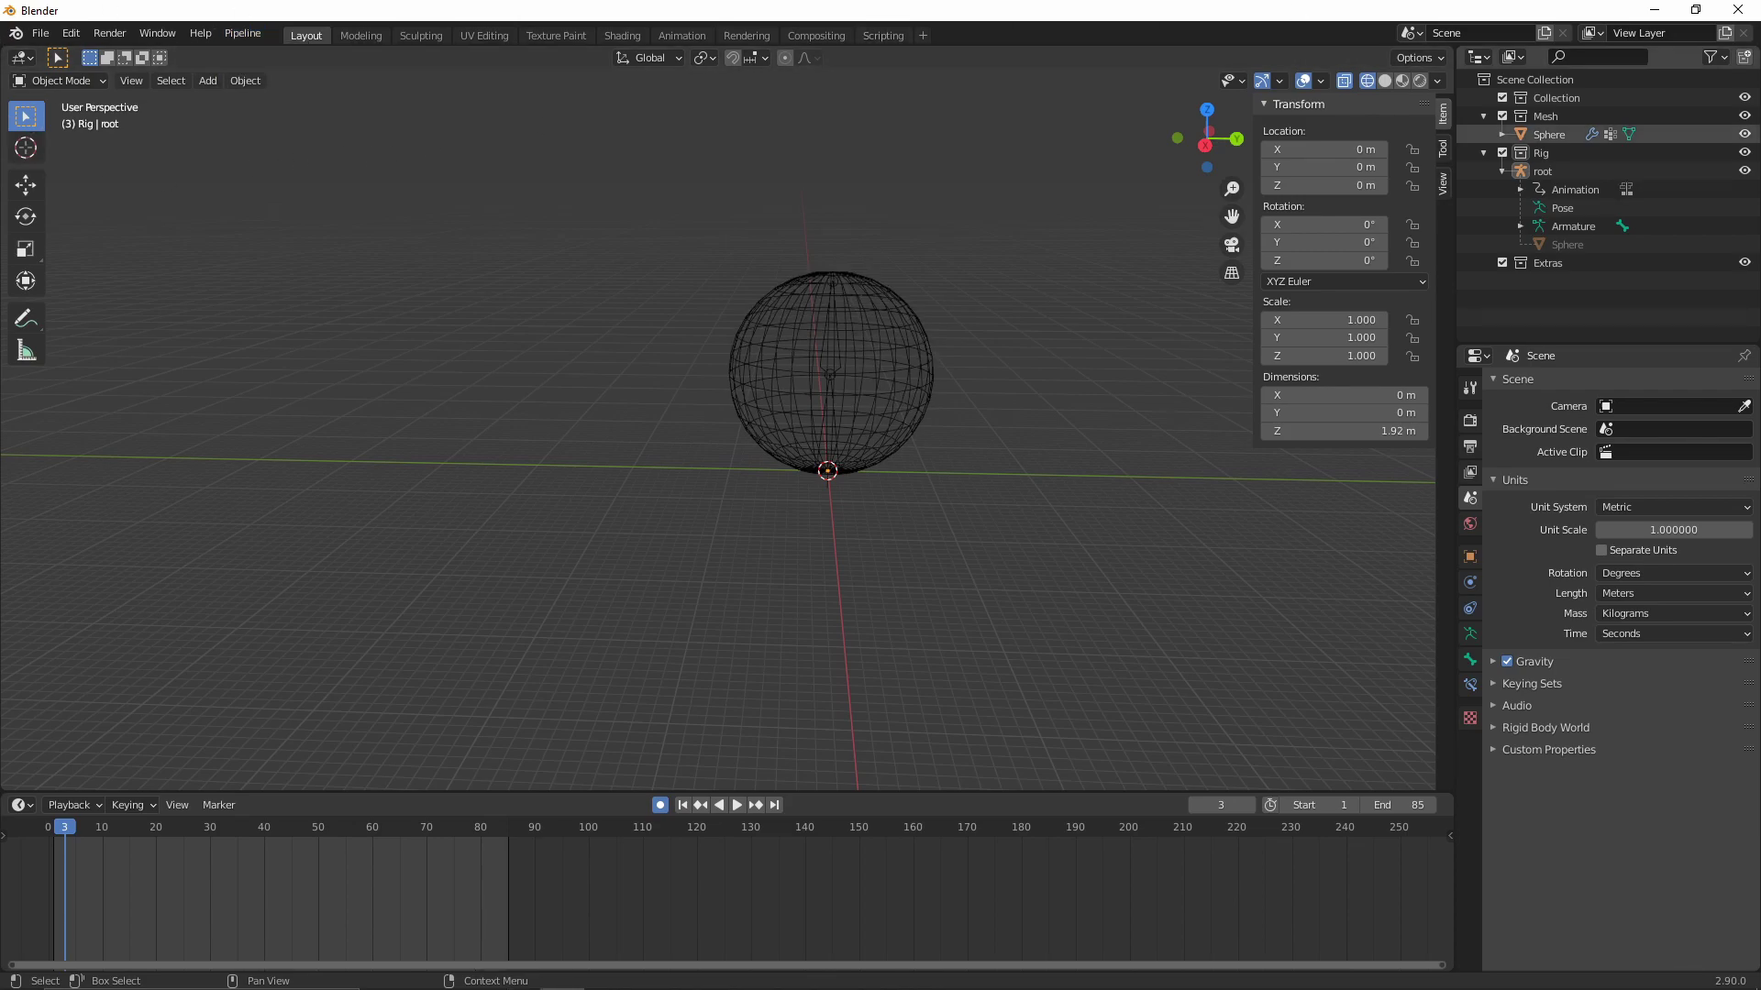
pyautogui.hotkey('alt', 'Tab')
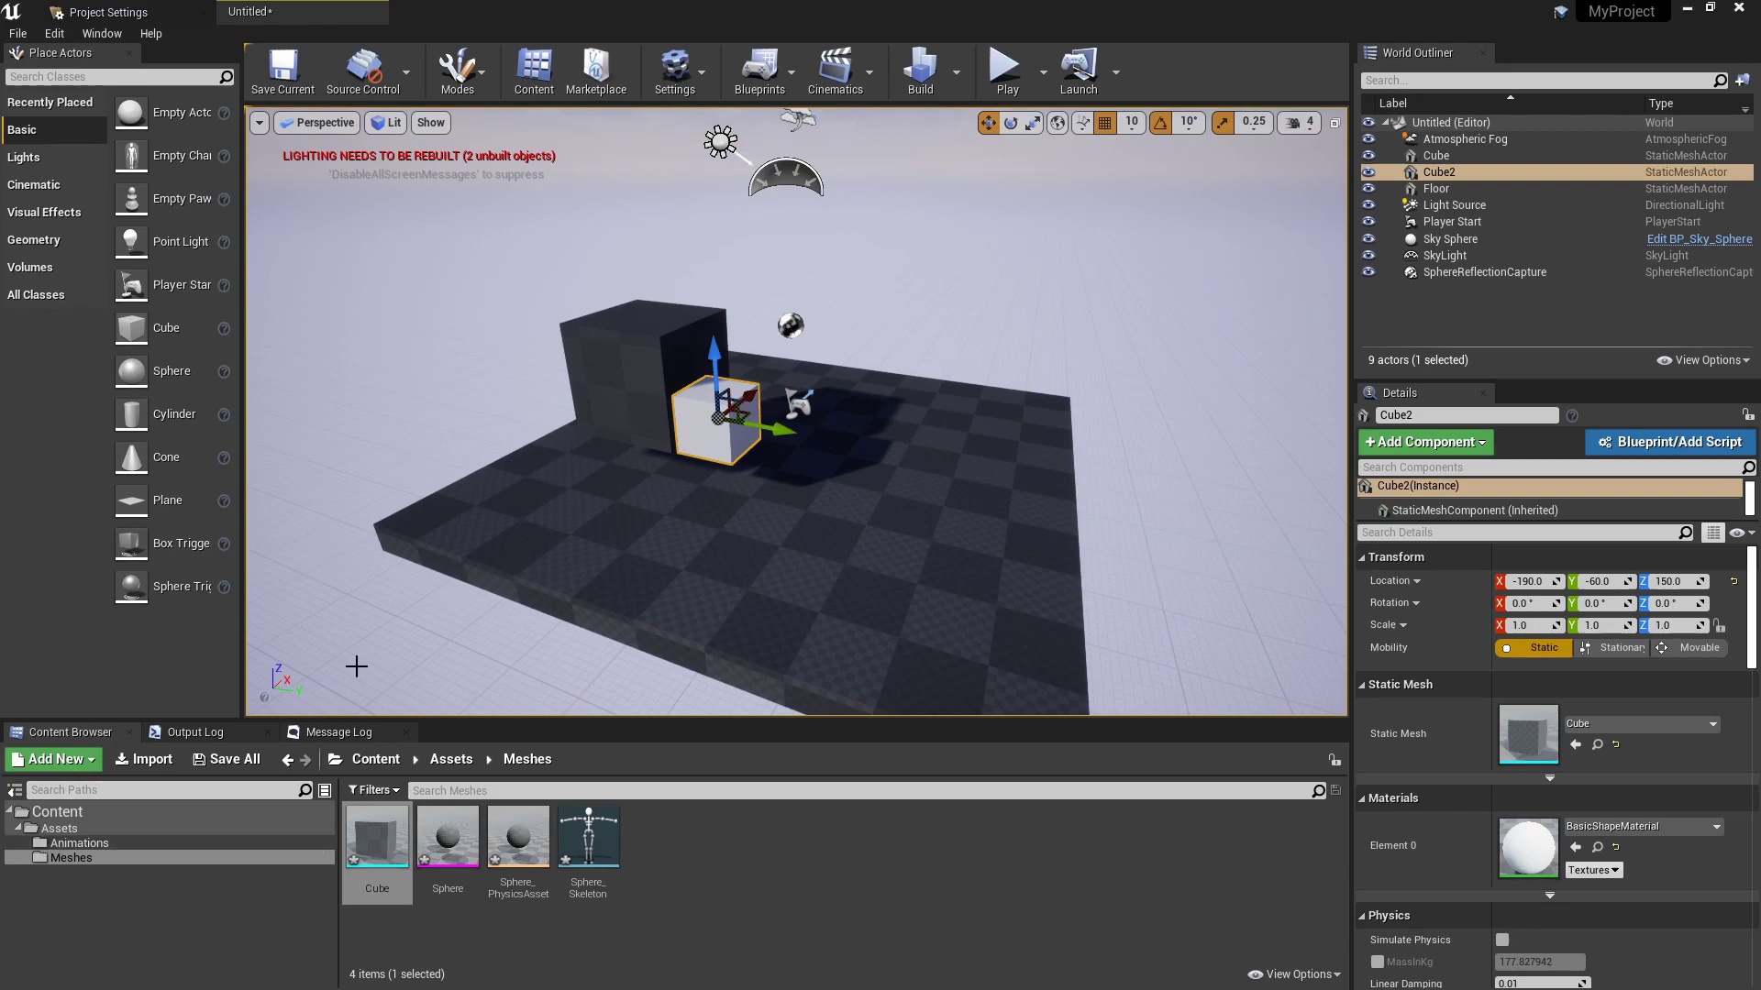
# Place the Sphere skeletal mesh and the Armature Action animation in the level.
pyautogui.click(87, 843)
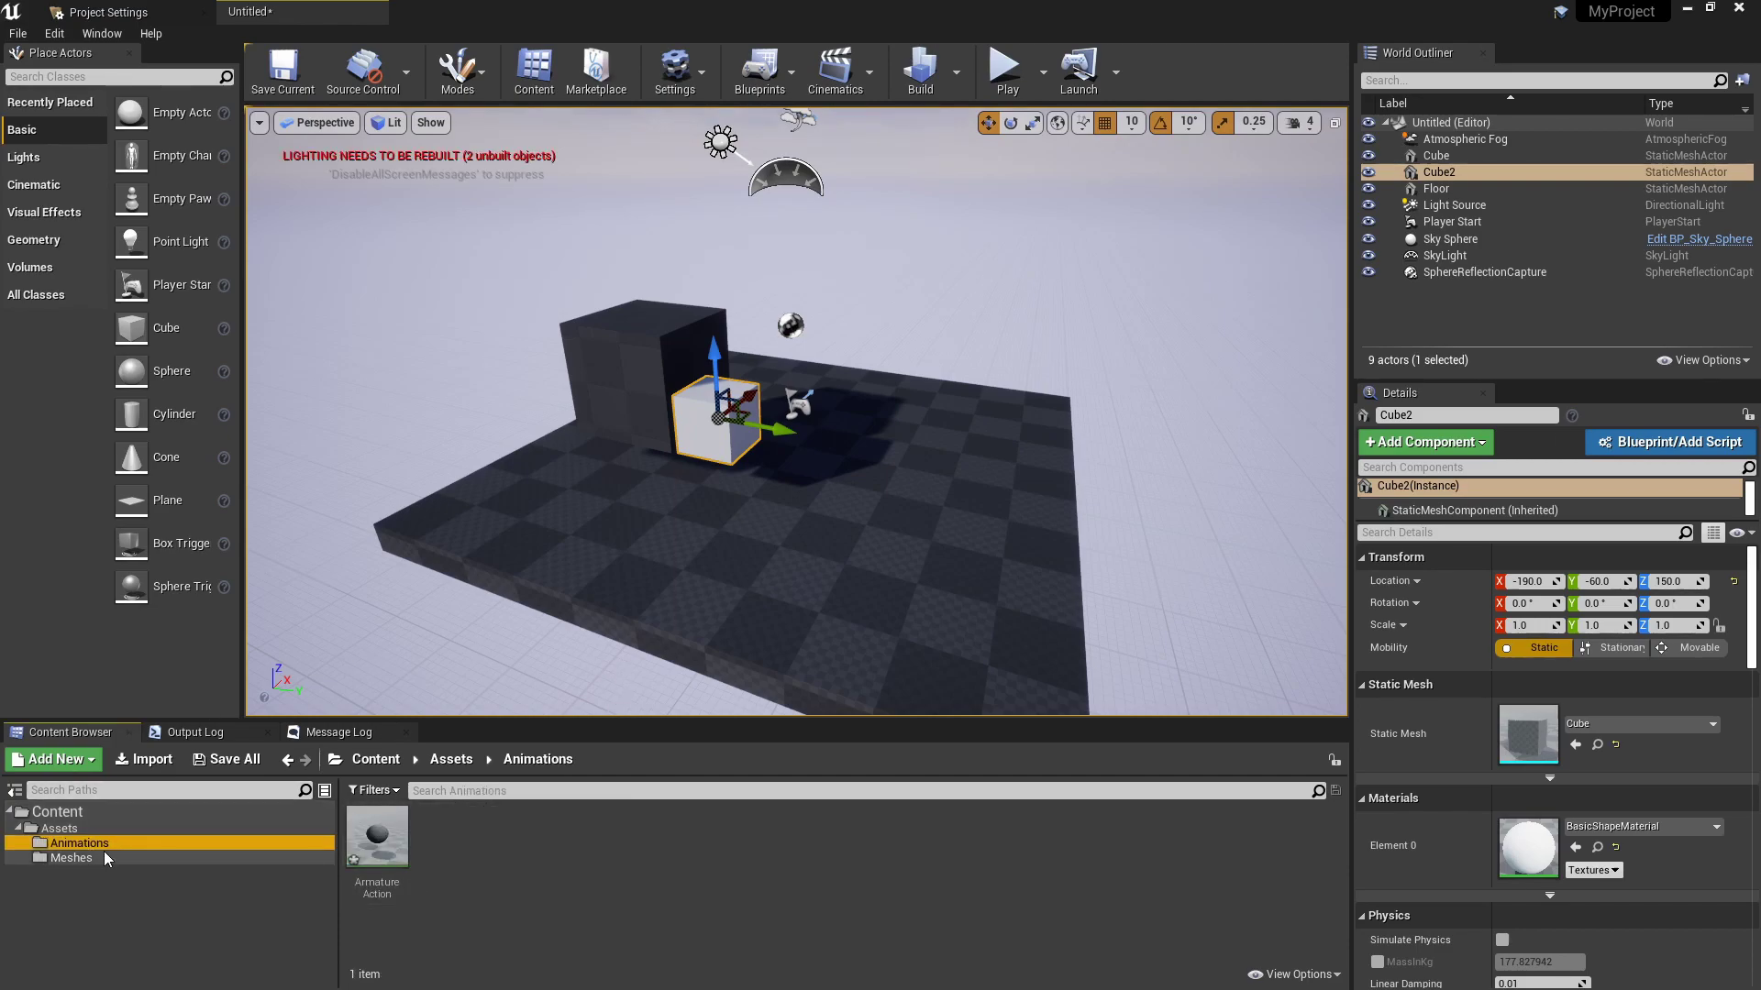
pyautogui.click(108, 861)
pyautogui.moveTo(448, 836); pyautogui.dragTo(839, 459)
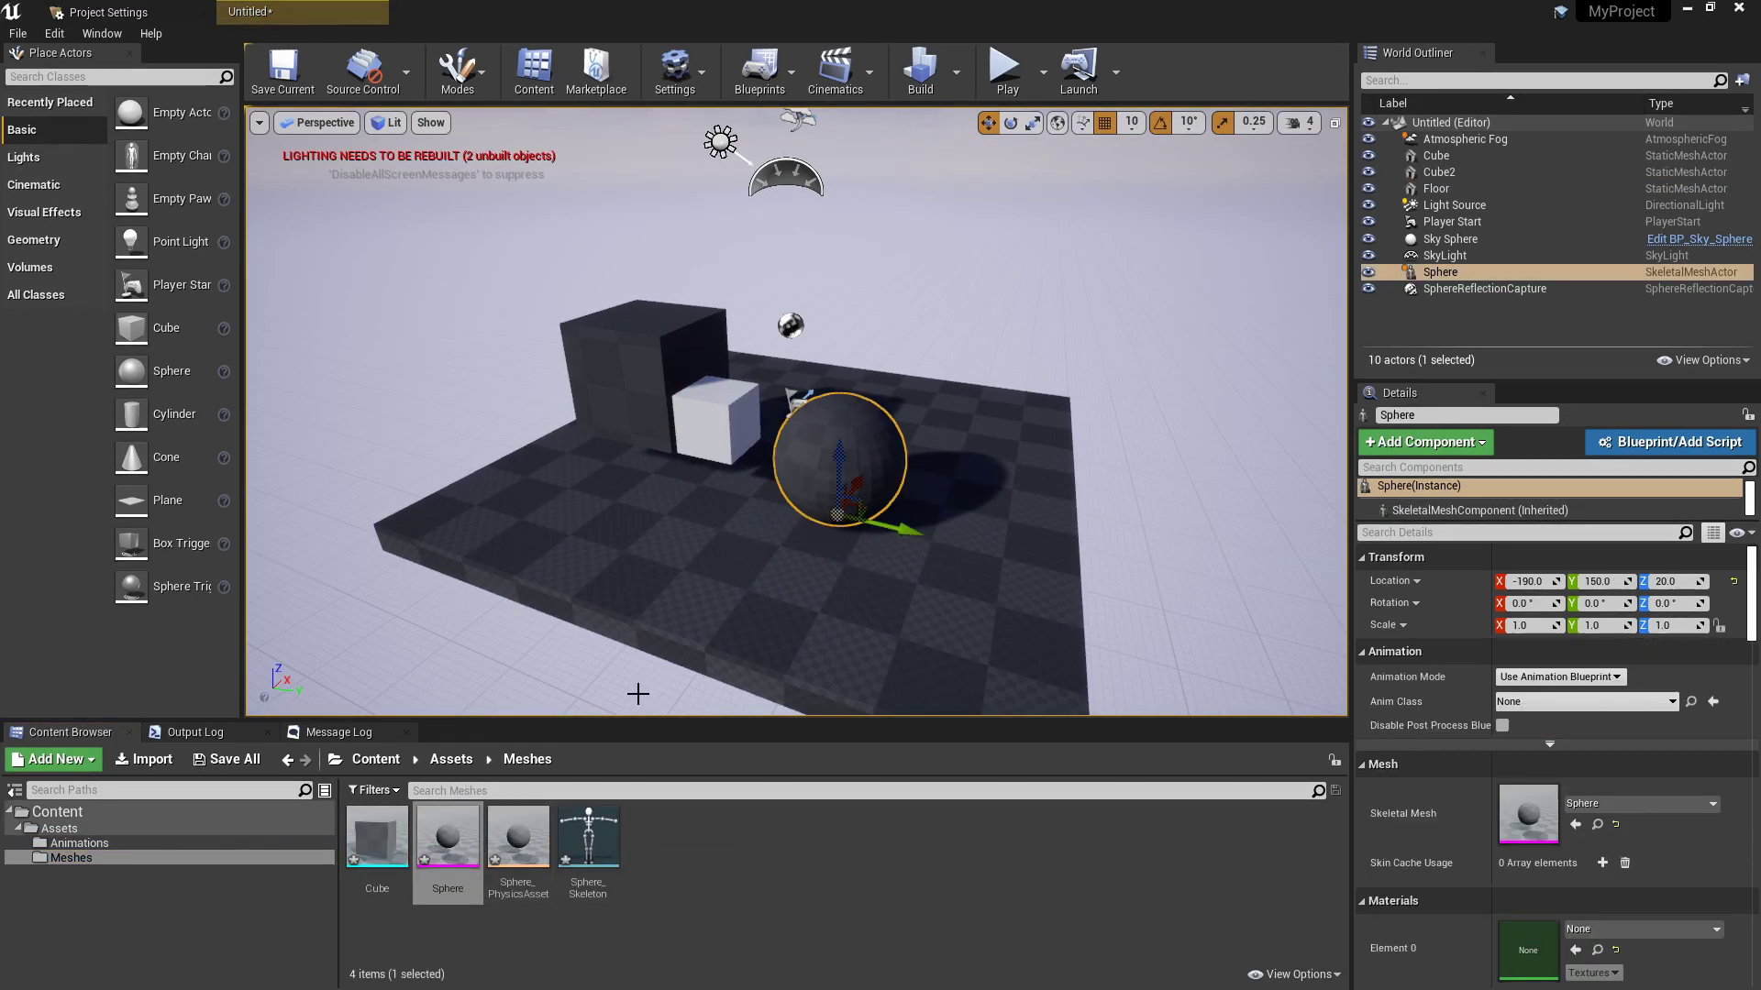
pyautogui.click(80, 844)
pyautogui.moveTo(377, 837); pyautogui.dragTo(715, 419)
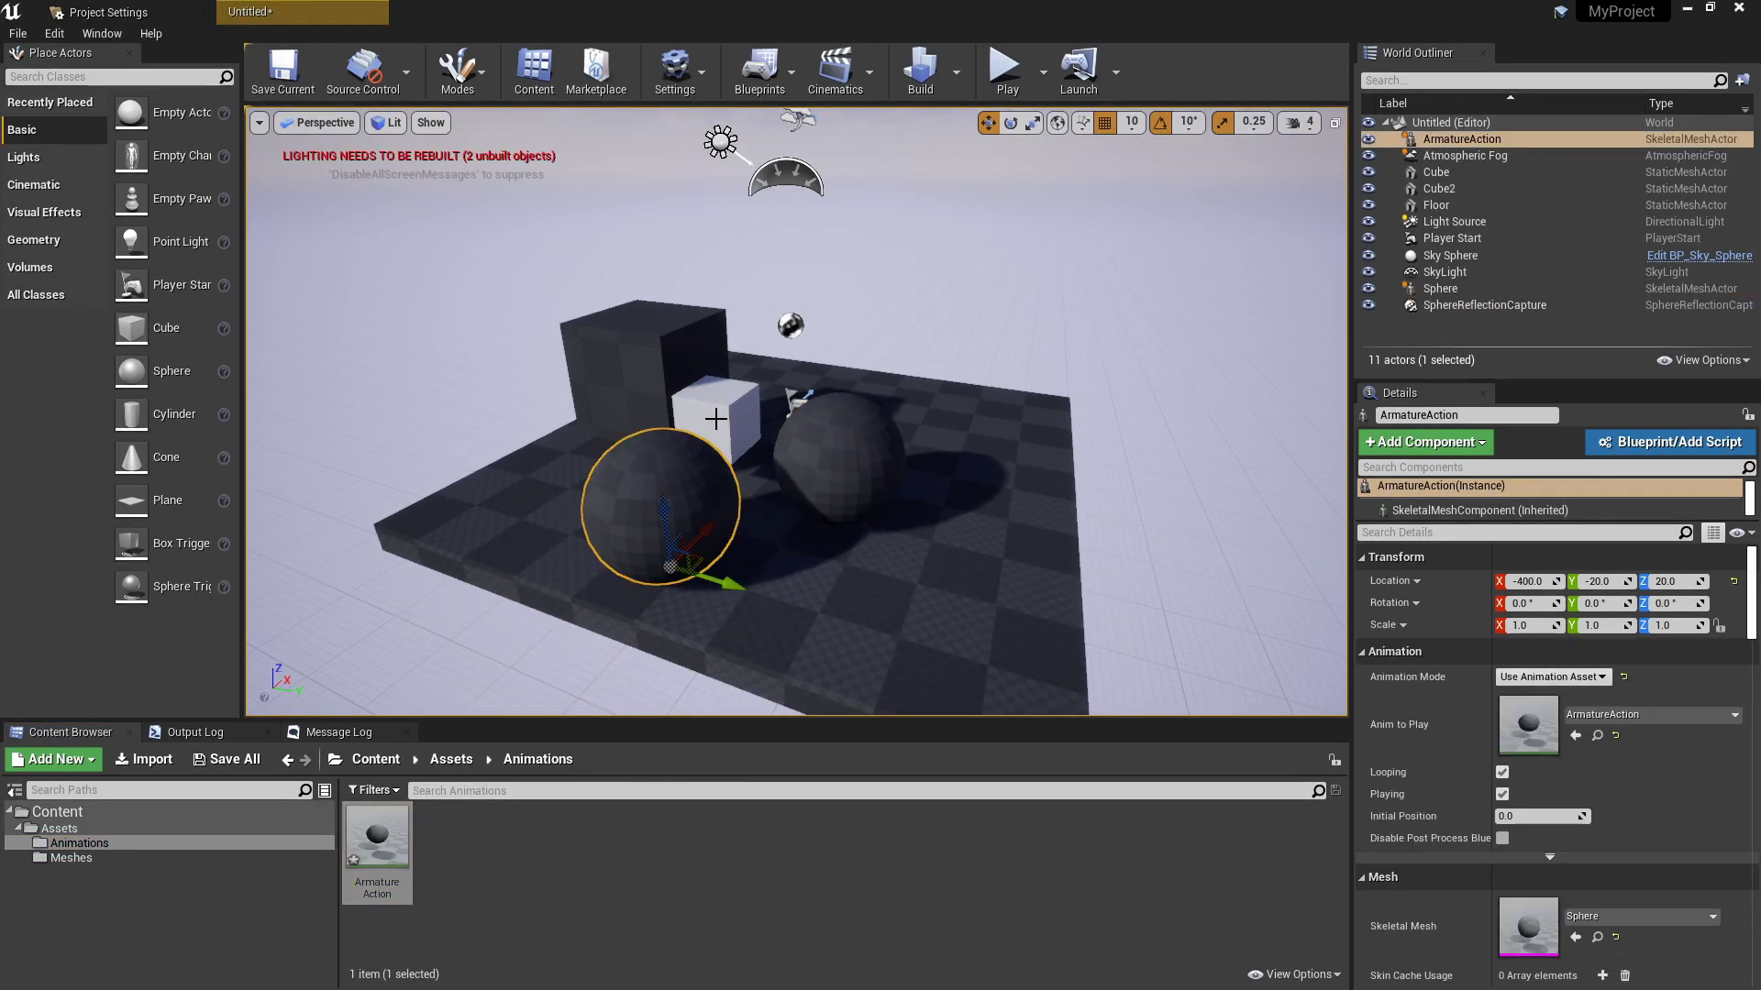
# Run Play > Simulate to preview the looping animation, then stop it.
pyautogui.click(1043, 72)
pyautogui.click(1113, 228)
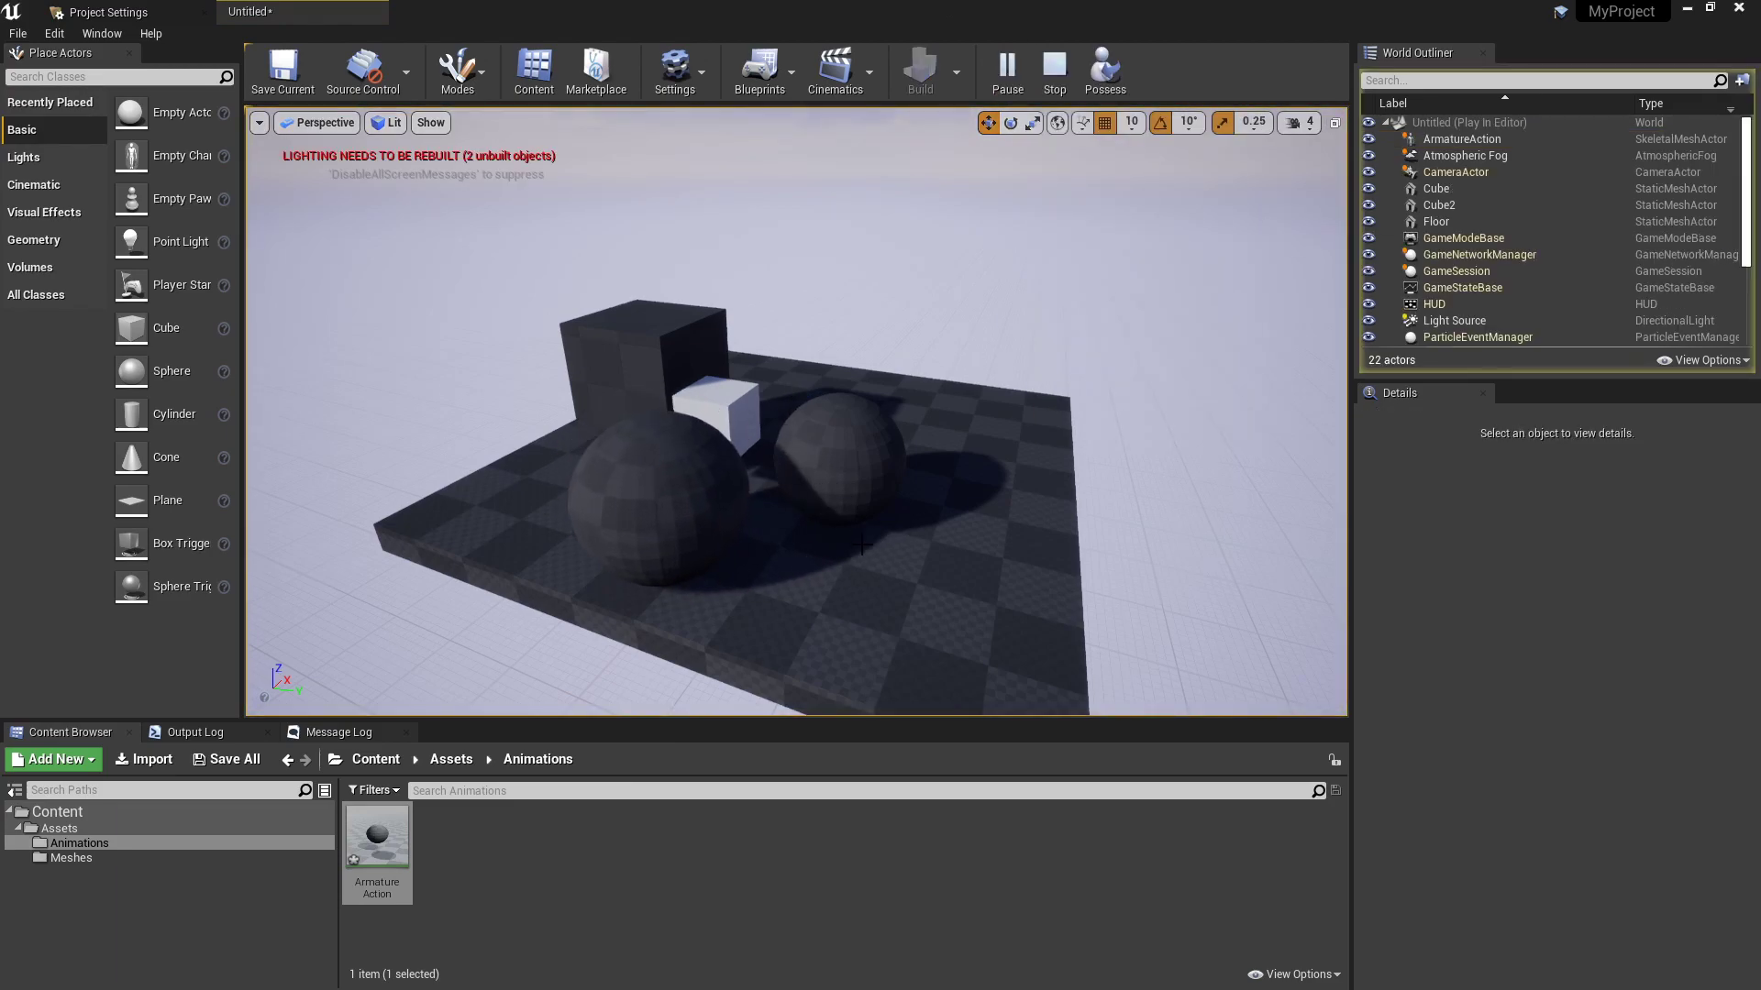
pyautogui.click(71, 858)
pyautogui.press('Escape')
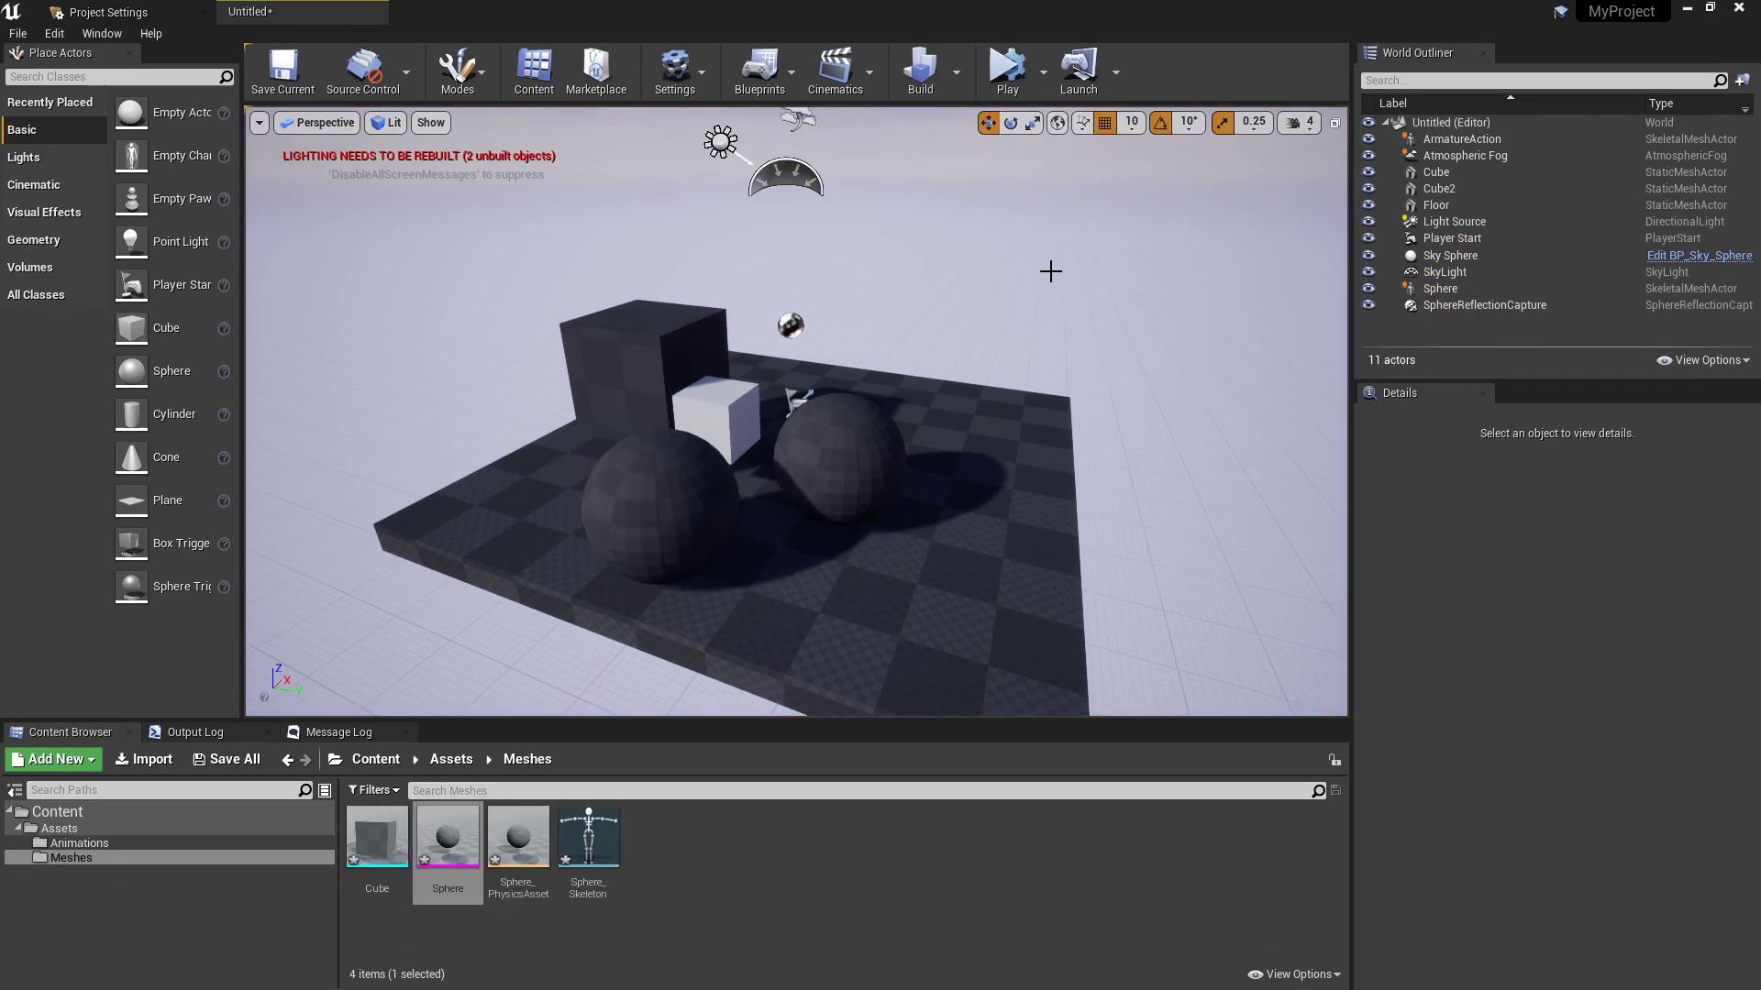